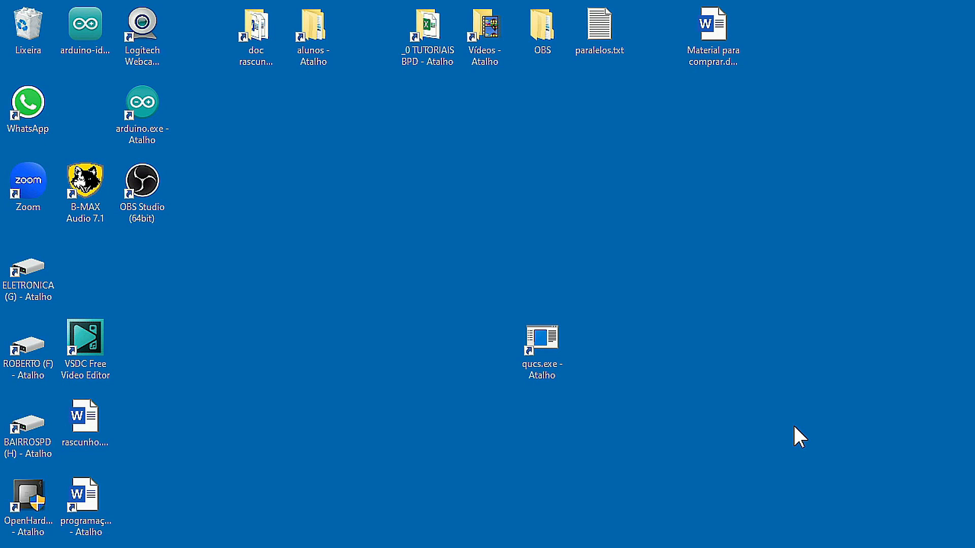
Create a new folder named QCUS on the desktop
right_click(552, 246)
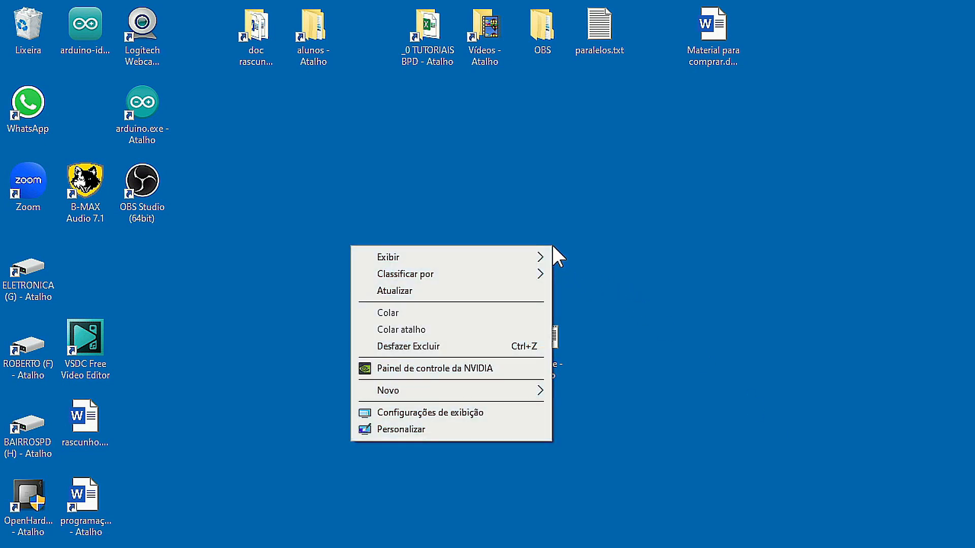
mouse_move(430, 396)
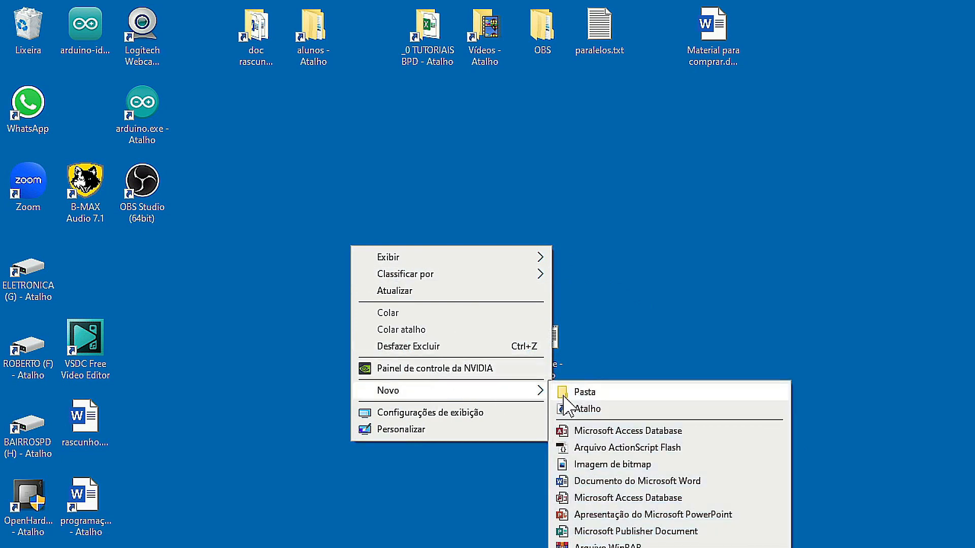
left_click(584, 391)
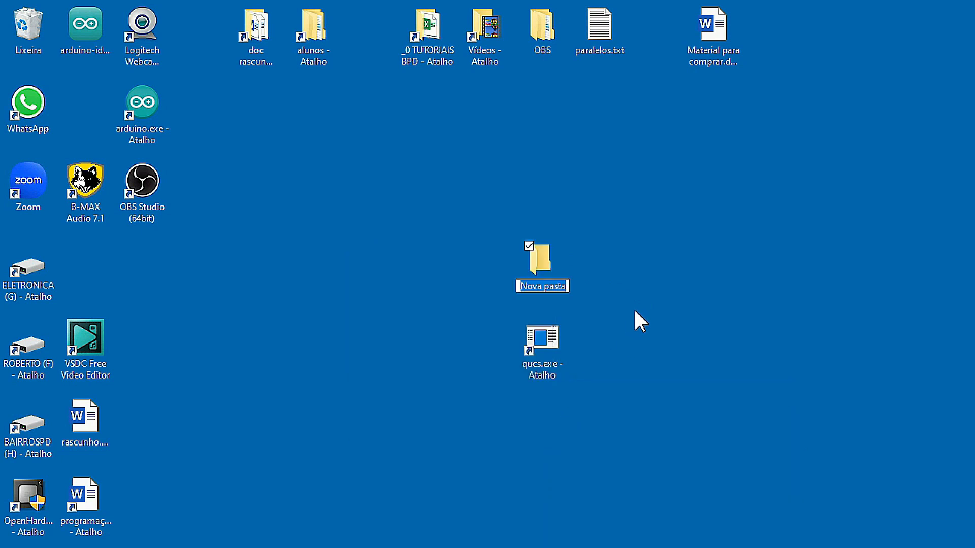
type("QCUS")
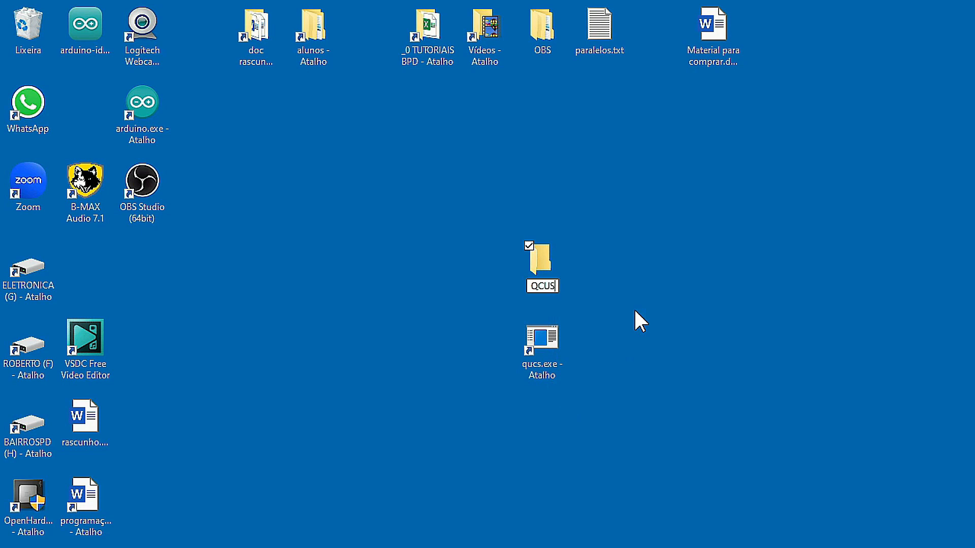
key("Return")
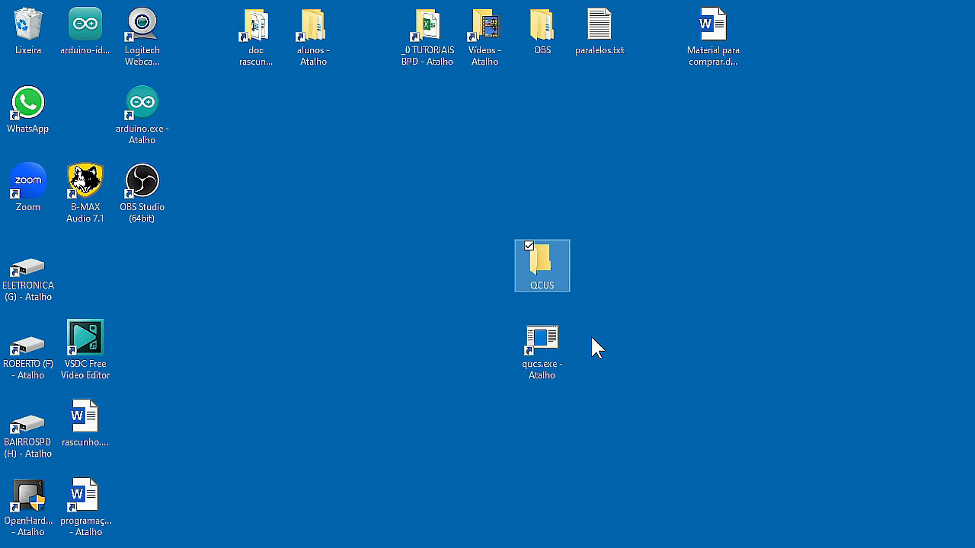
Launch Qucs and create a new project named OLÁQCUS, keeping the option to open it enabled
double_click(548, 338)
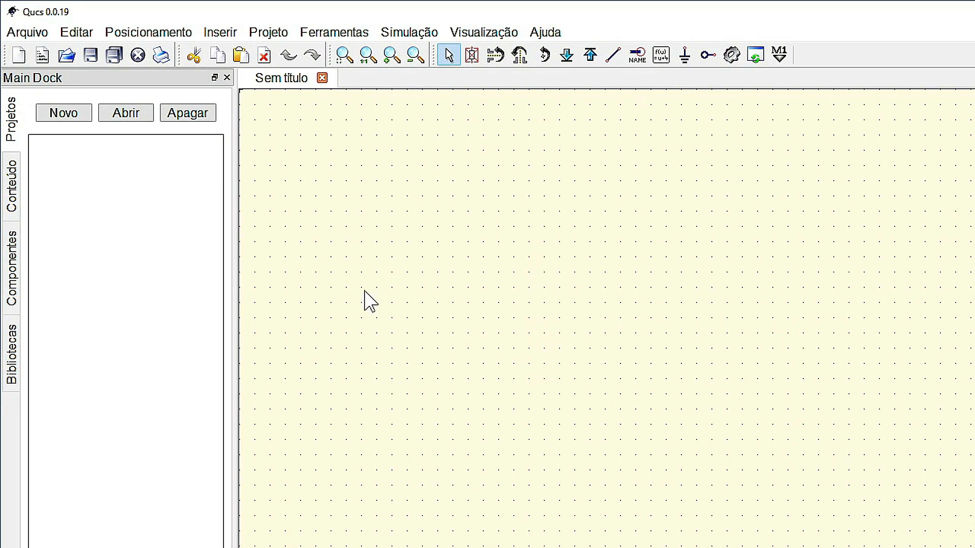
left_click(65, 117)
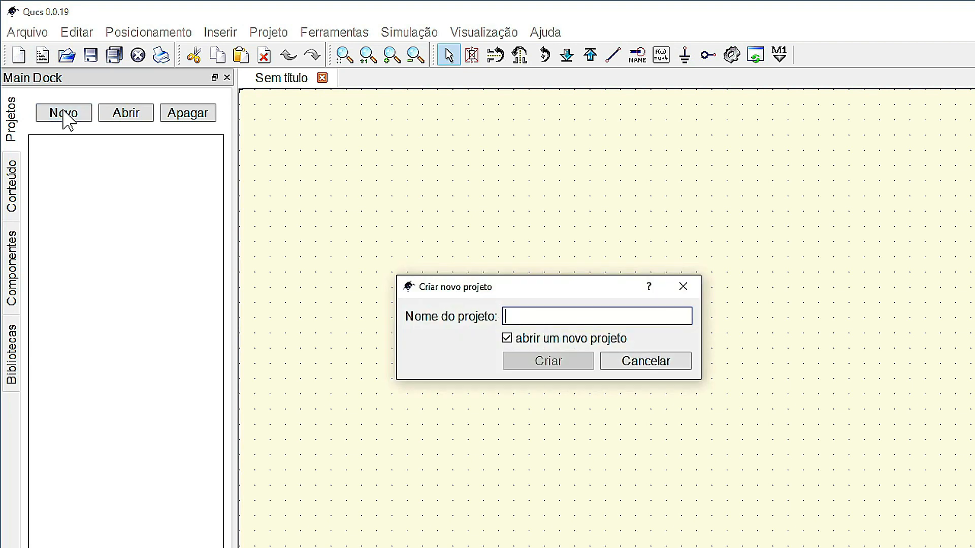
type("QCUS")
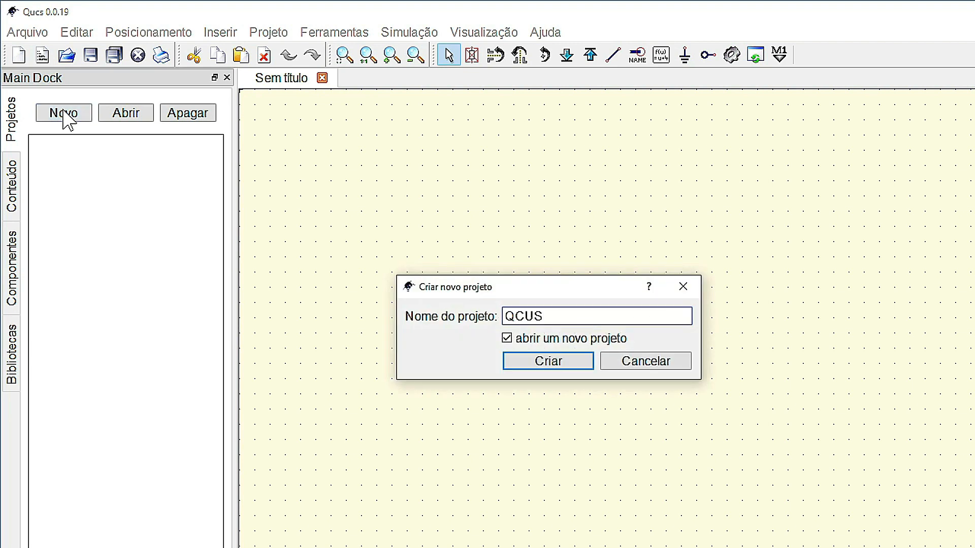
key("BackSpace")
key("BackSpace")
key("BackSpace")
key("BackSpace")
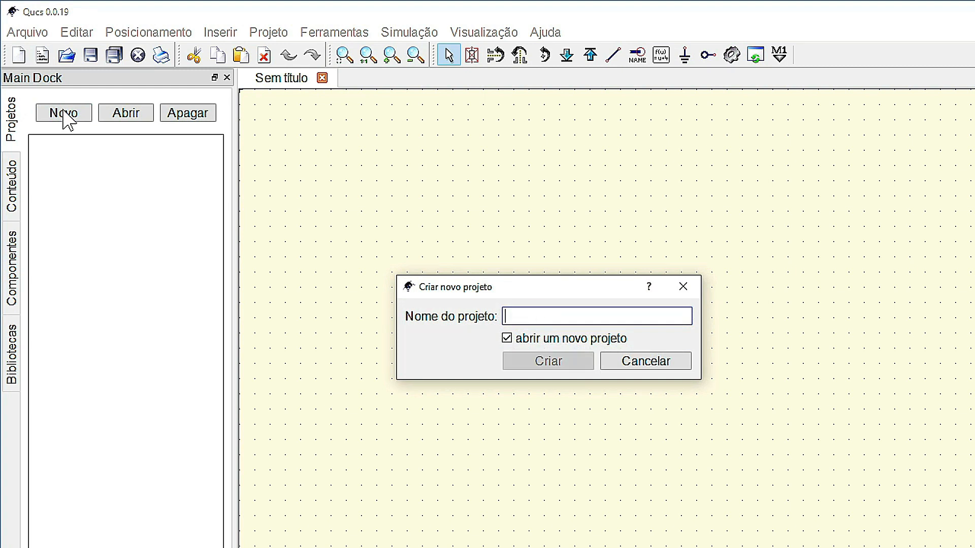
type("OLÁ")
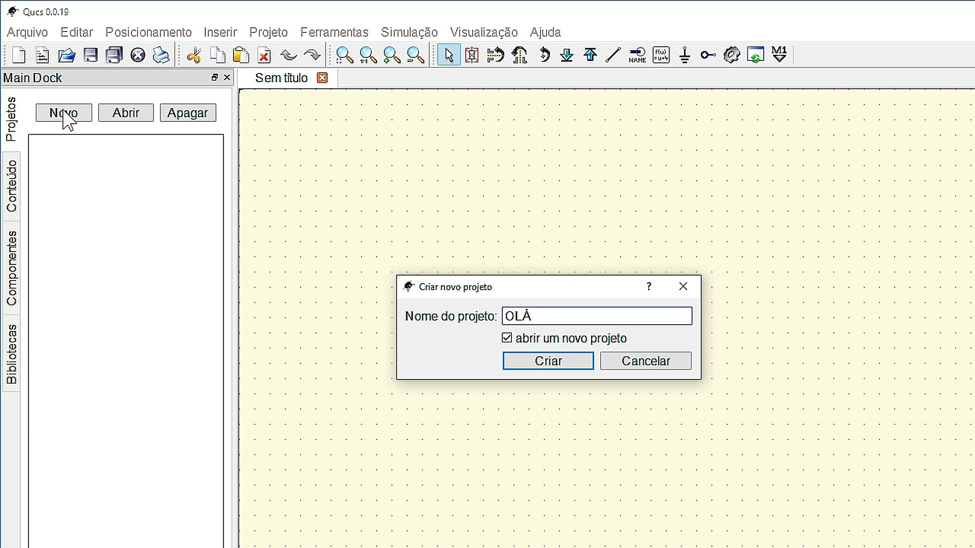
type("QCUS")
left_click(562, 363)
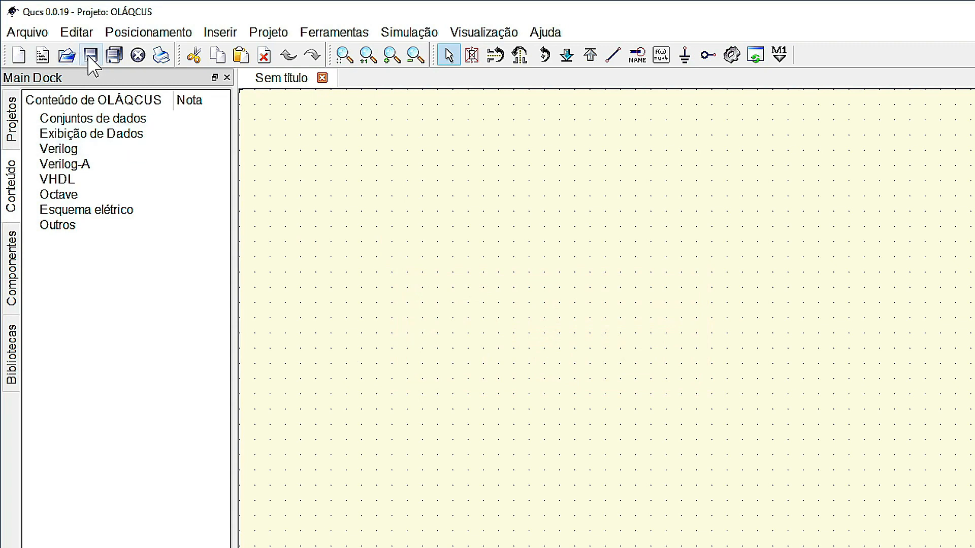
Save the untitled schematic as OLÁQCUS in the desktop's QCUS folder, with file type Esquema elétrico (*.sch)
left_click(89, 54)
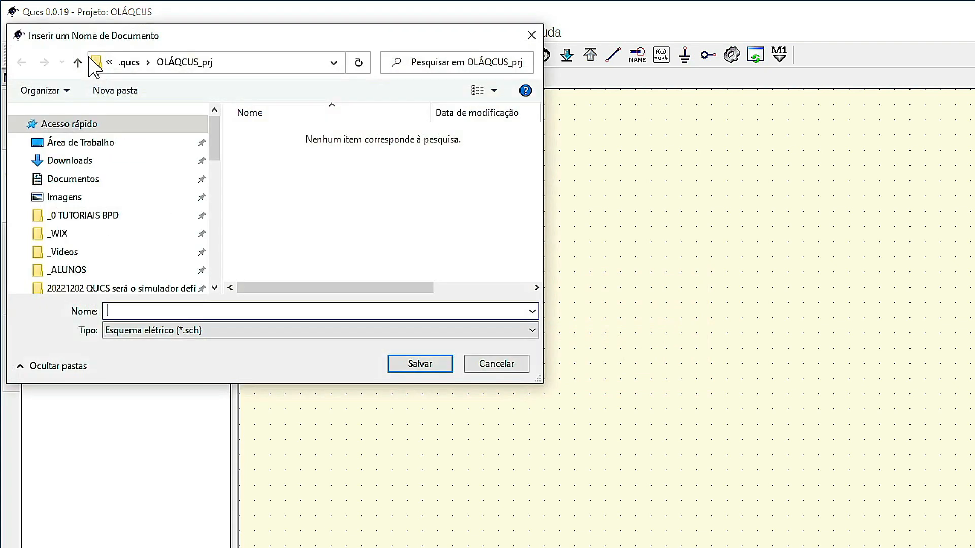
left_click(100, 149)
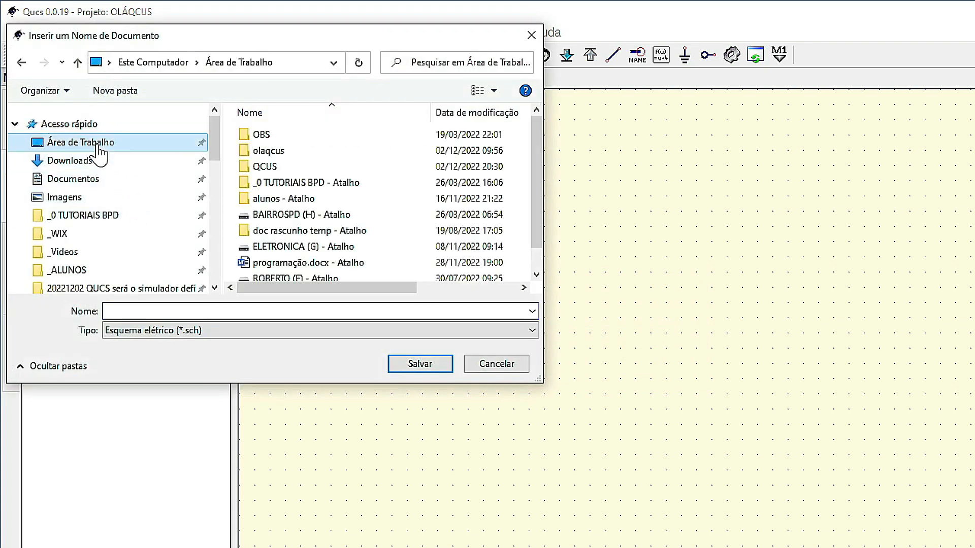
double_click(264, 167)
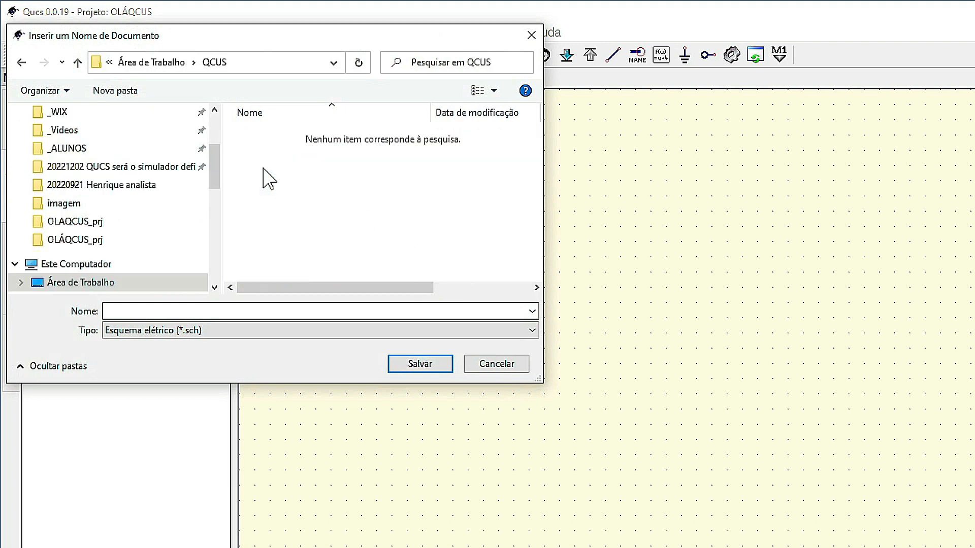
left_click(149, 316)
type("OLÁQCUS")
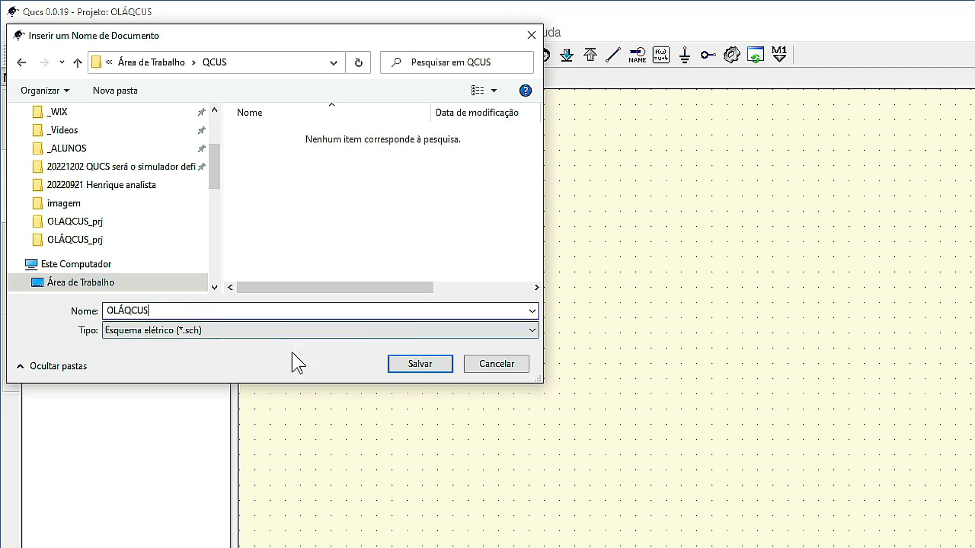
left_click(424, 365)
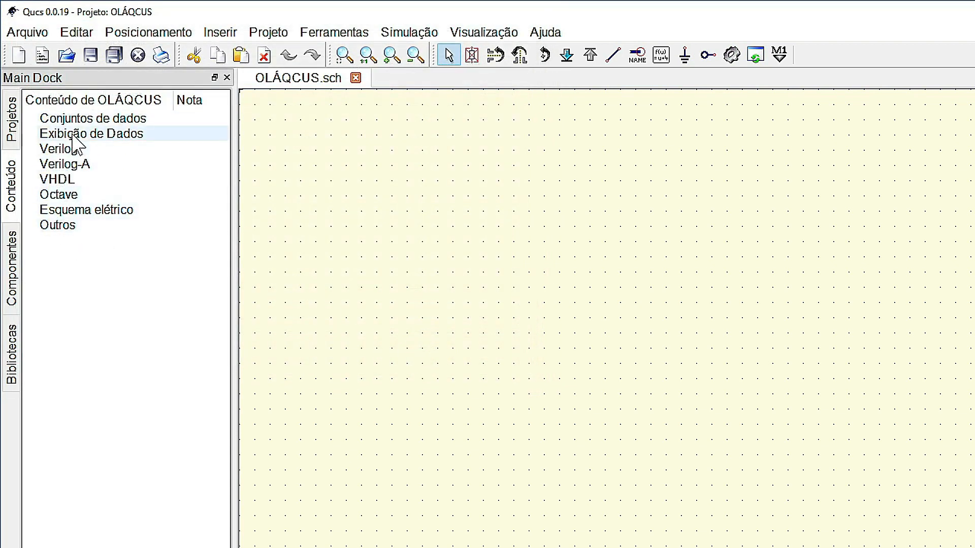
Examine the project's Esquema elétrico entry, the grouped components and the models in the Transistors system library
left_click(83, 212)
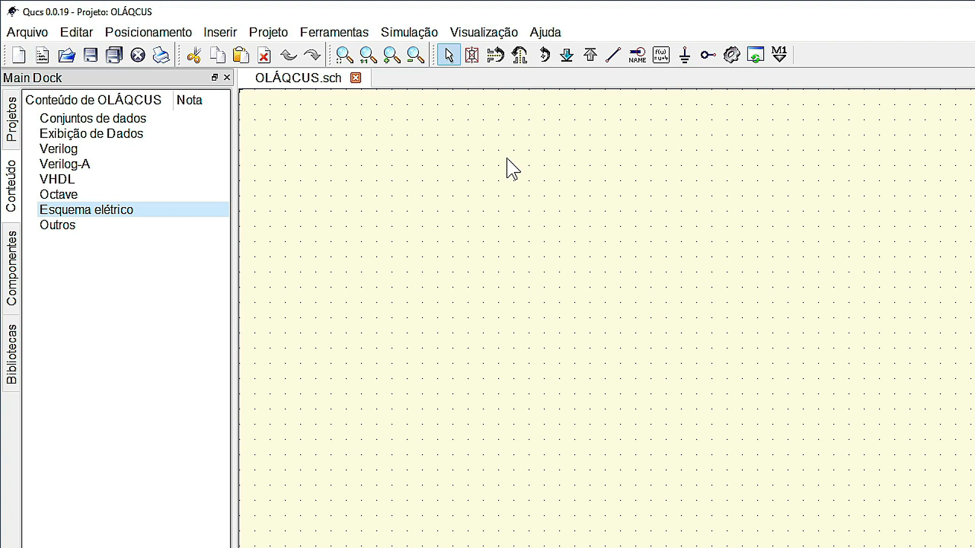
left_click(12, 274)
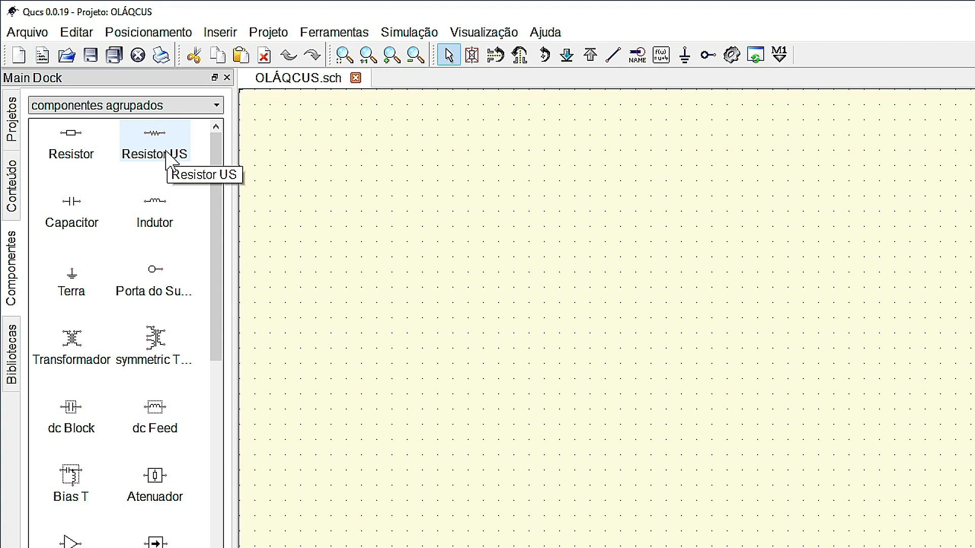
left_click(19, 362)
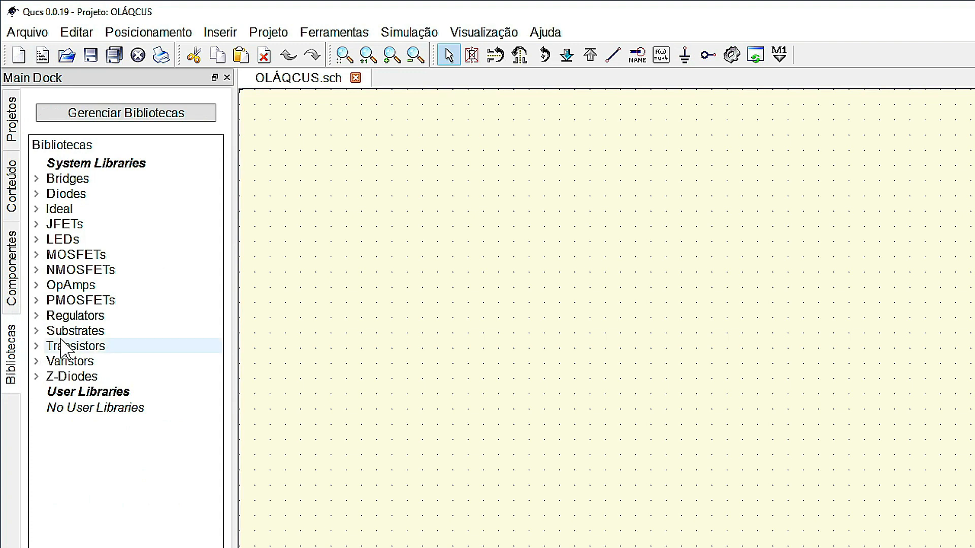
left_click(36, 347)
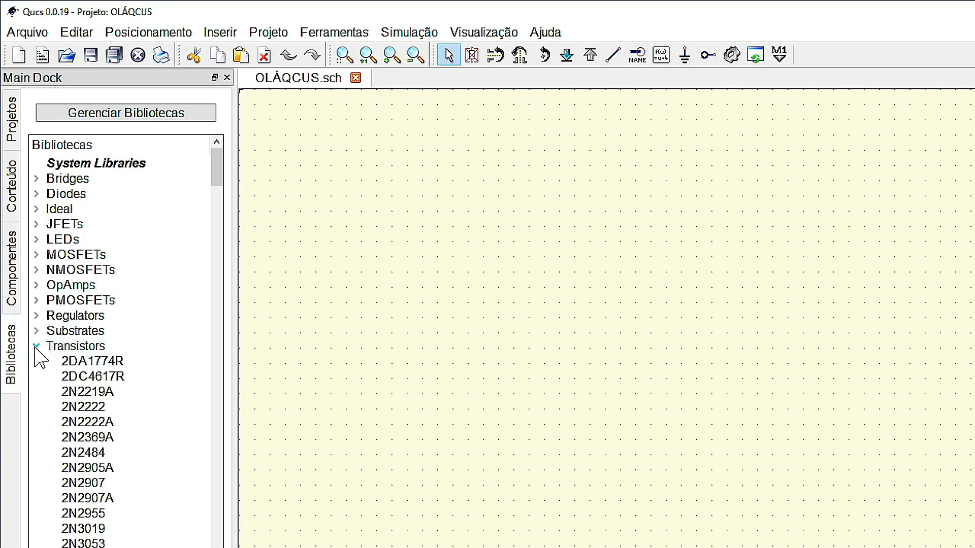
scroll(125, 378, "down", 13)
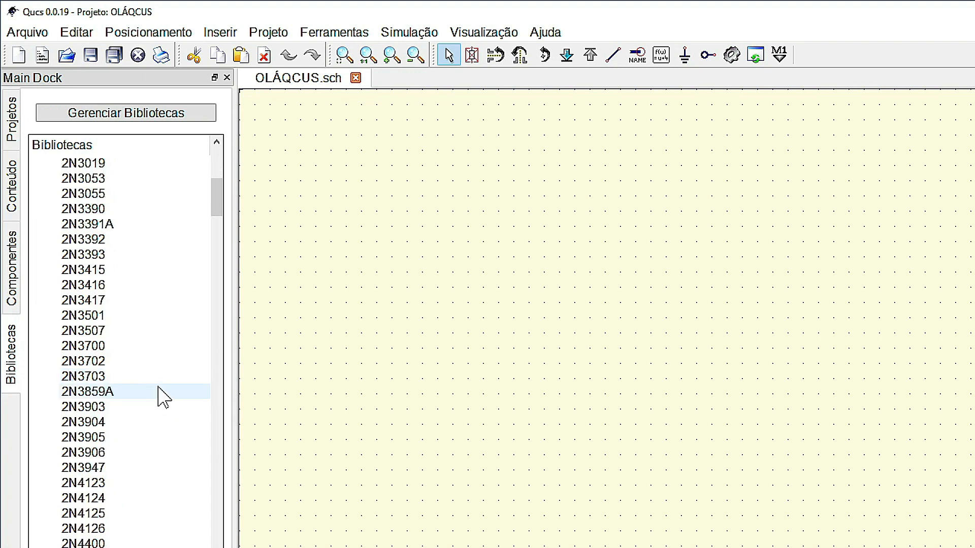
scroll(162, 397, "down", 4)
scroll(169, 404, "down", 2)
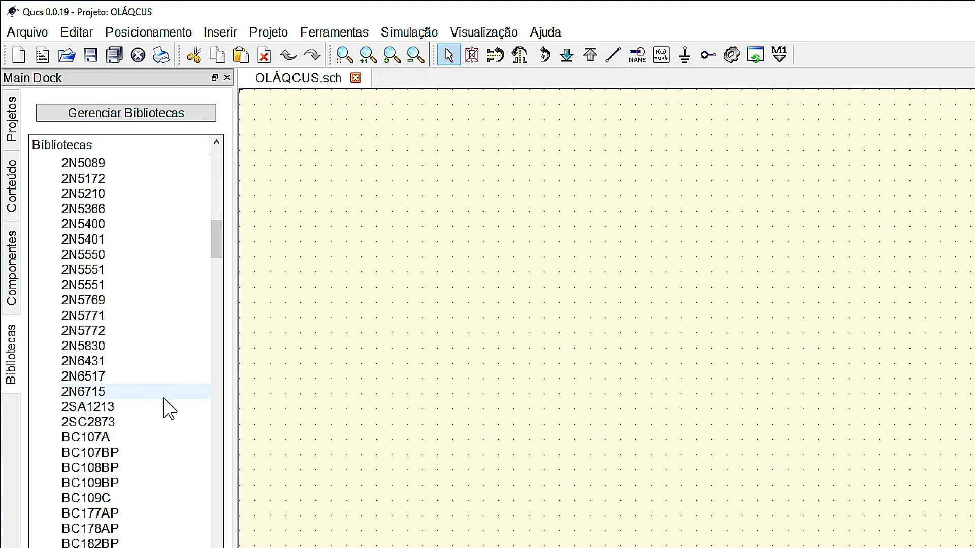
scroll(167, 503, "down", 3)
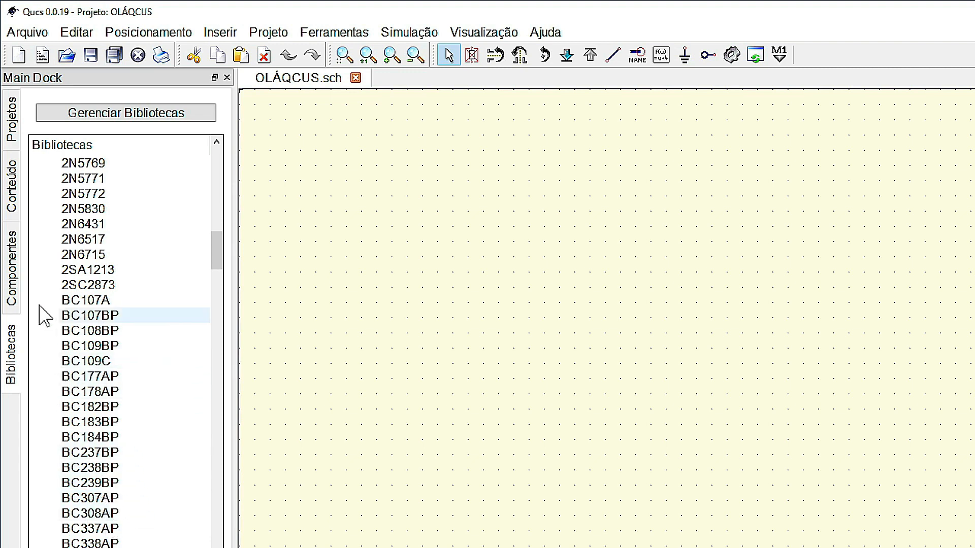
Place a simulação cc block from the simulações component group near the schematic's upper-left corner
left_click(13, 279)
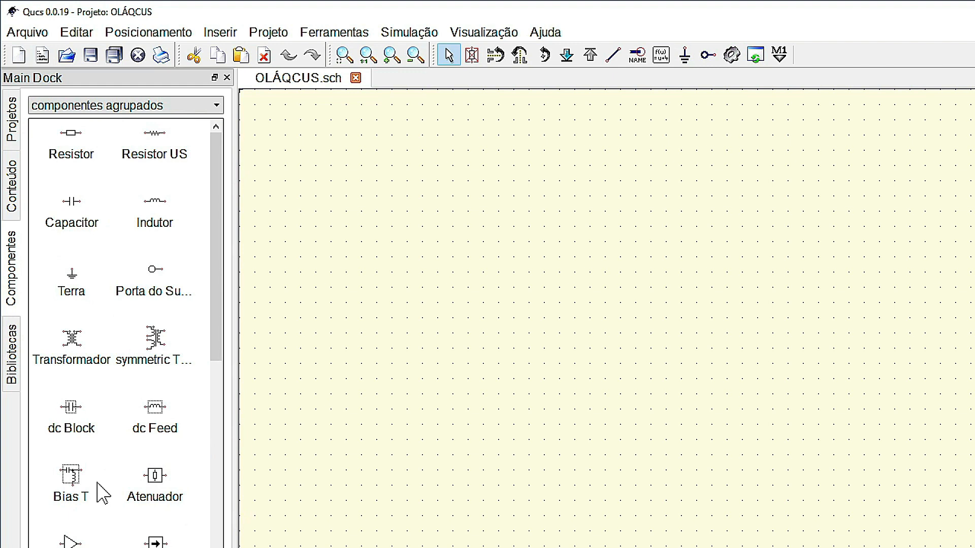
left_click(217, 105)
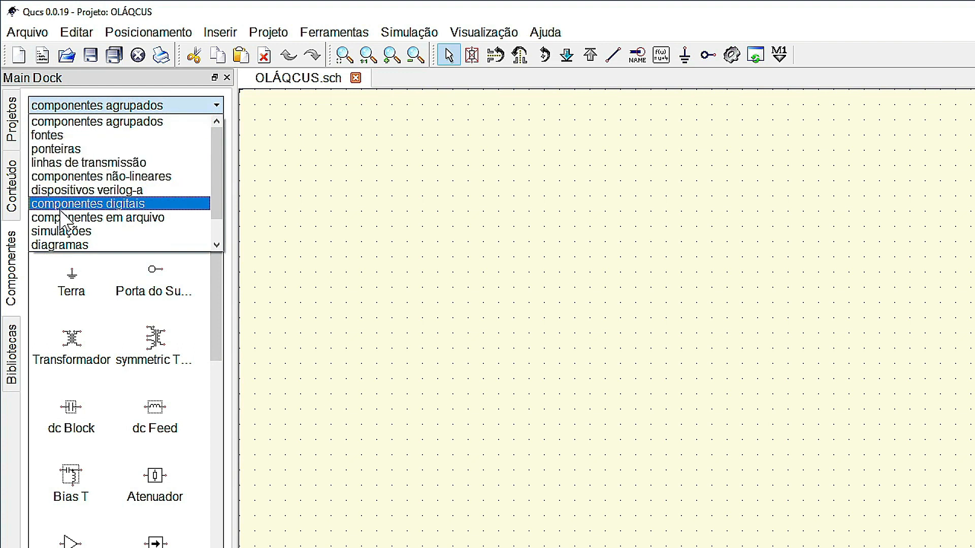
left_click(47, 136)
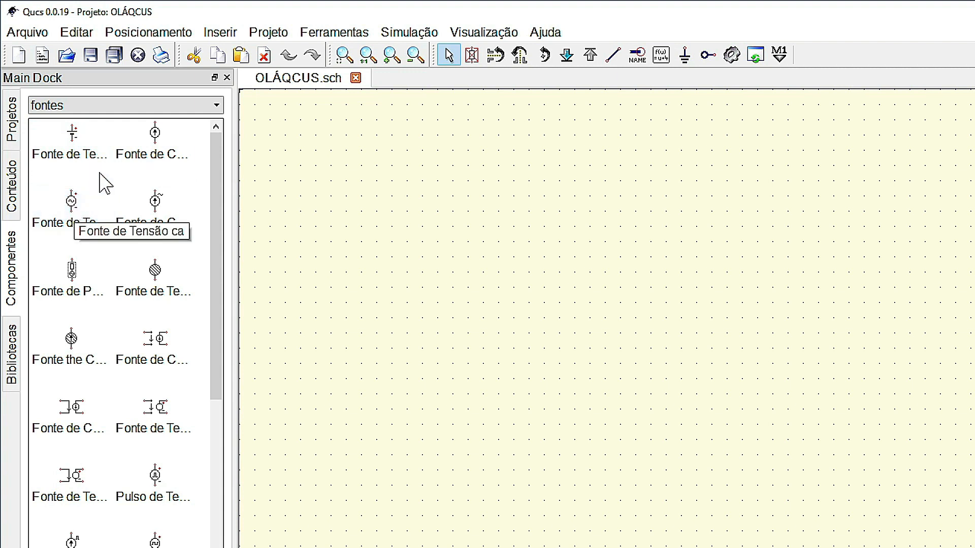
left_click(220, 107)
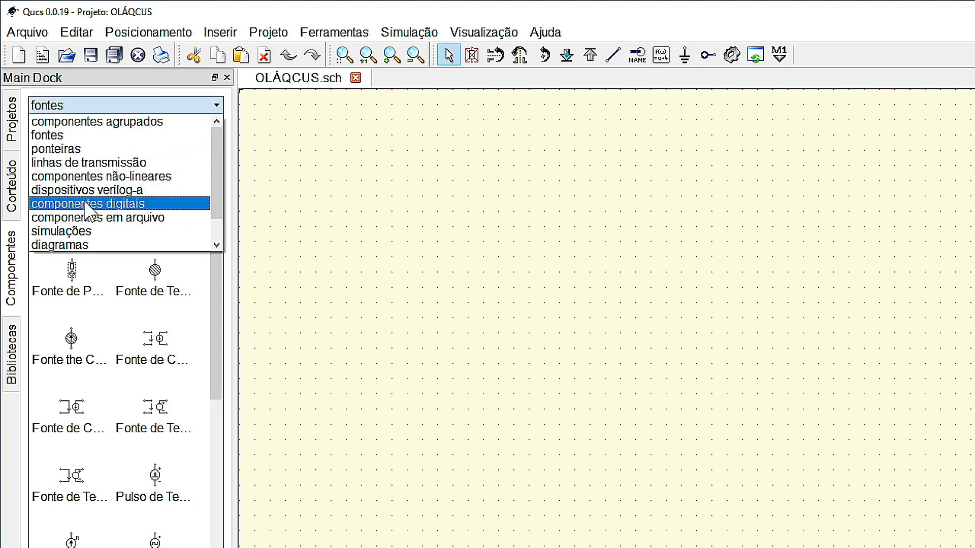
left_click(74, 235)
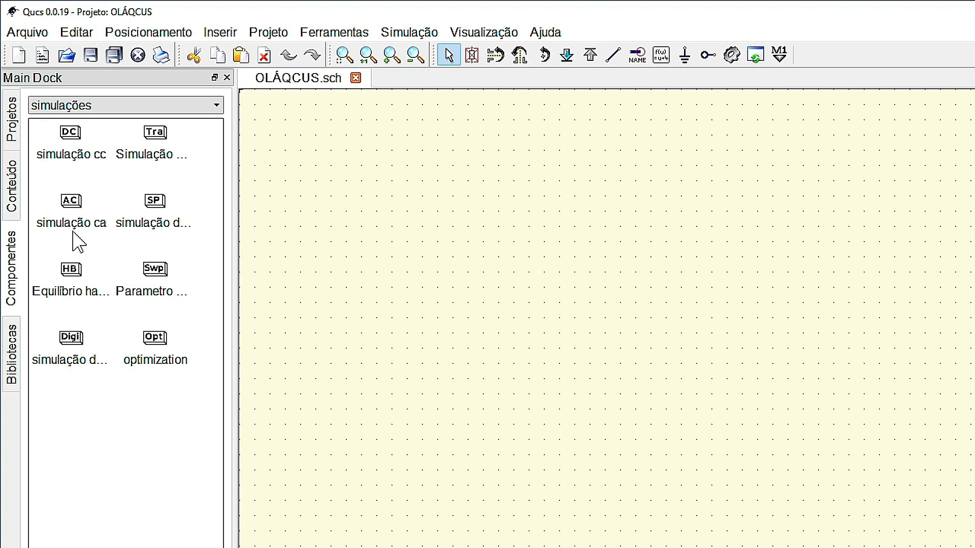
left_click_drag(77, 138, 335, 128)
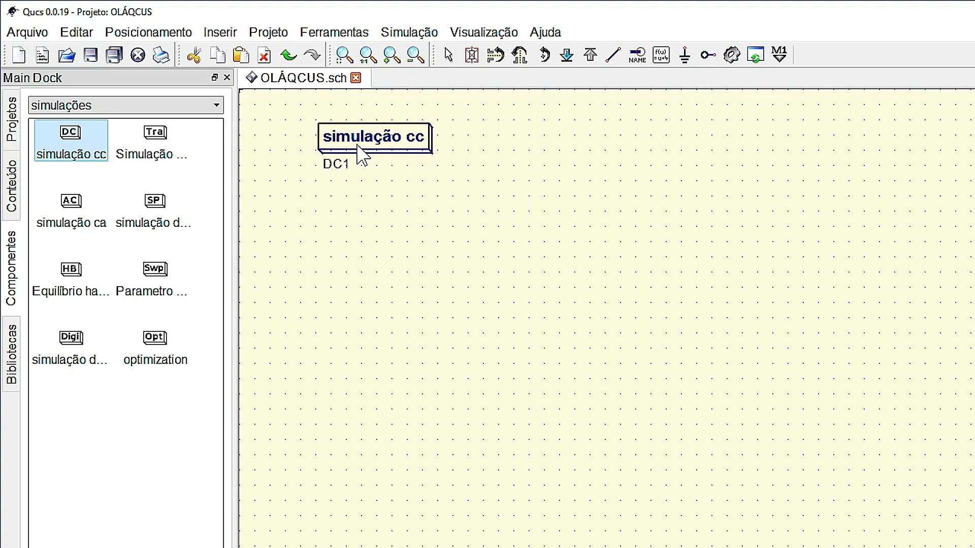
Examine the simulation types in the simulações group and the parts in the componentes agrupados group
left_click(79, 213)
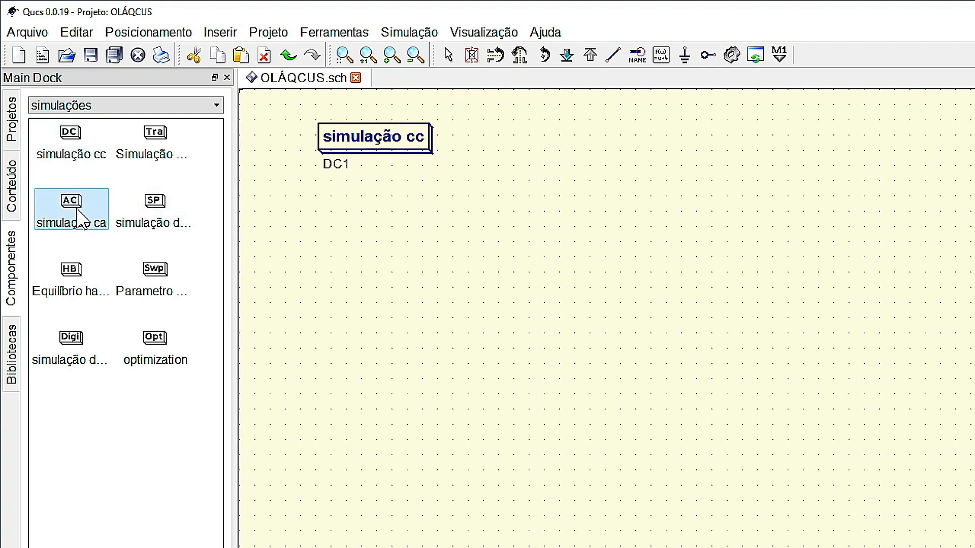
left_click(150, 152)
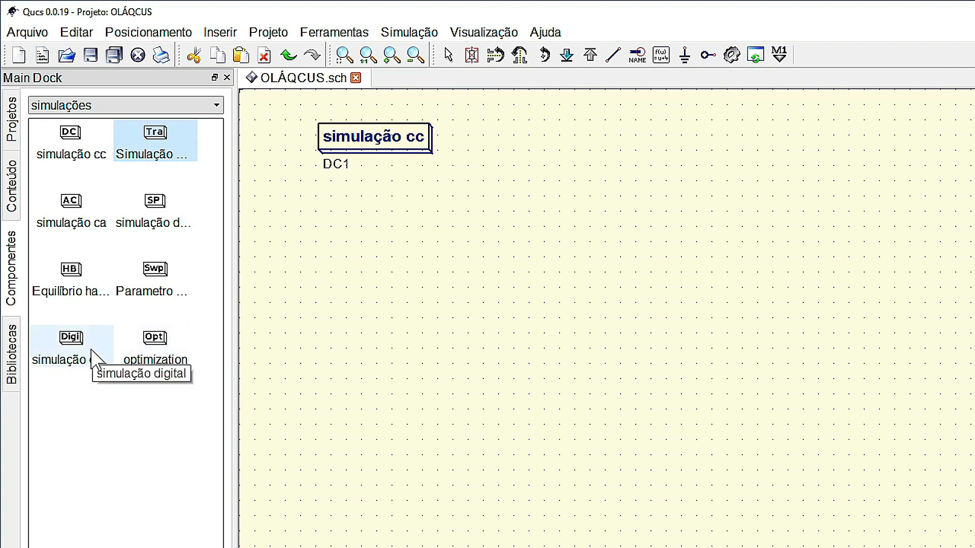
left_click(216, 106)
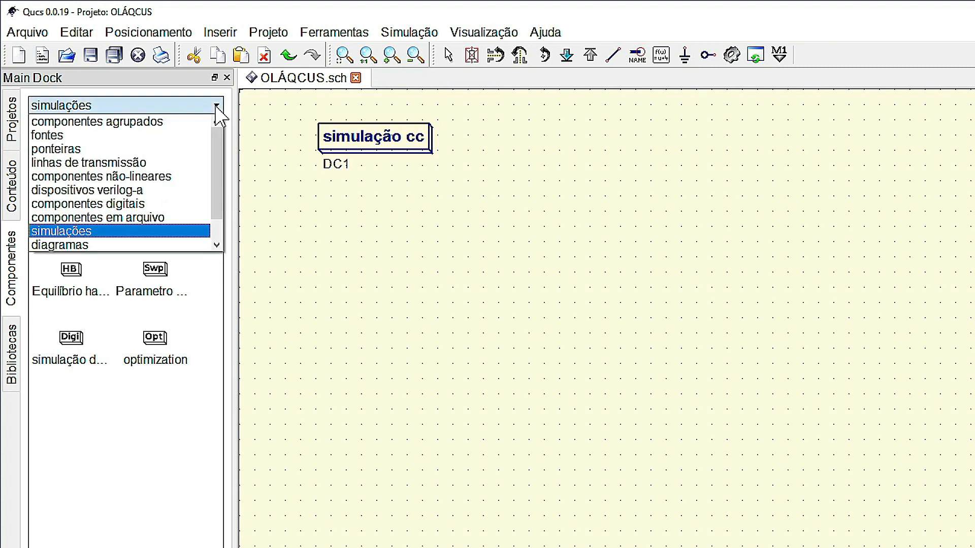
left_click(151, 131)
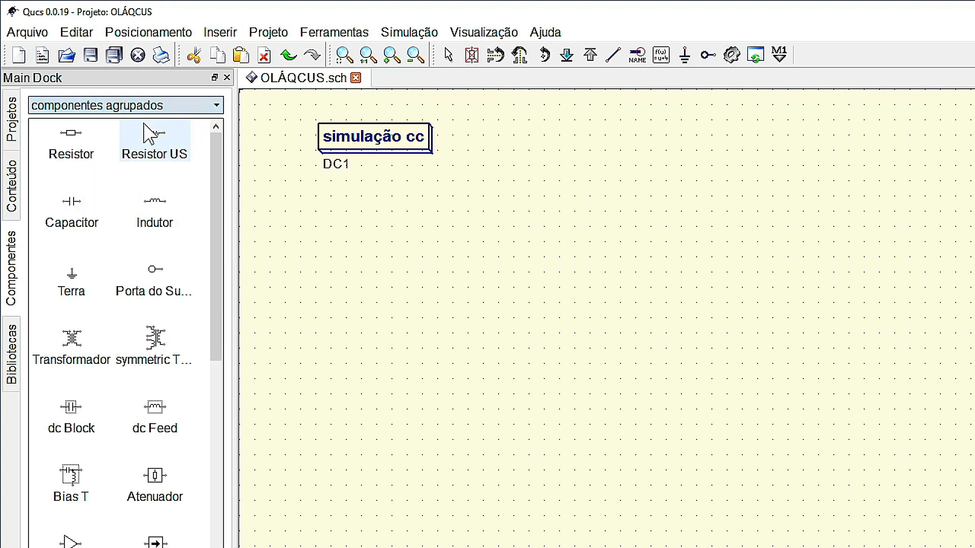
Place one ideal DC voltage source from the fontes group below and to the right of the simulação cc block
left_click(217, 106)
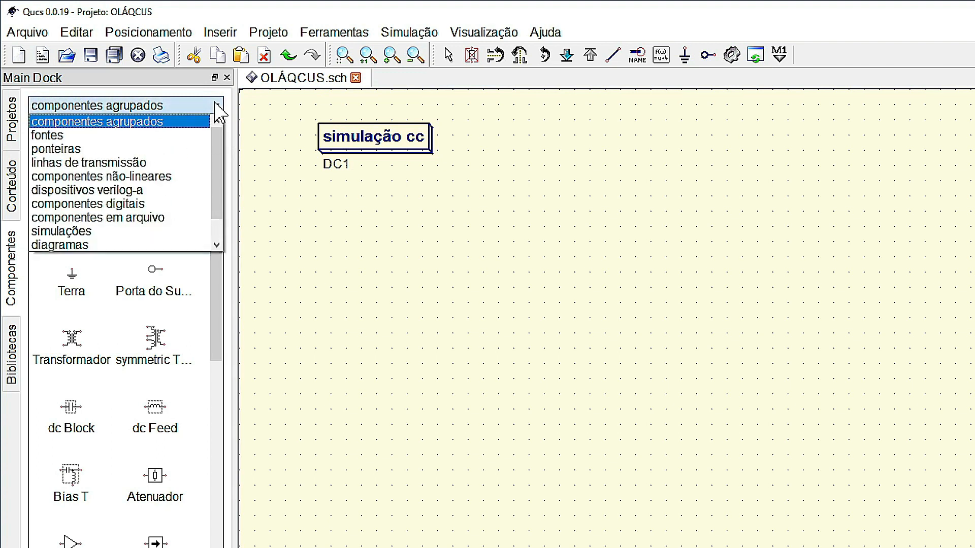
left_click(62, 138)
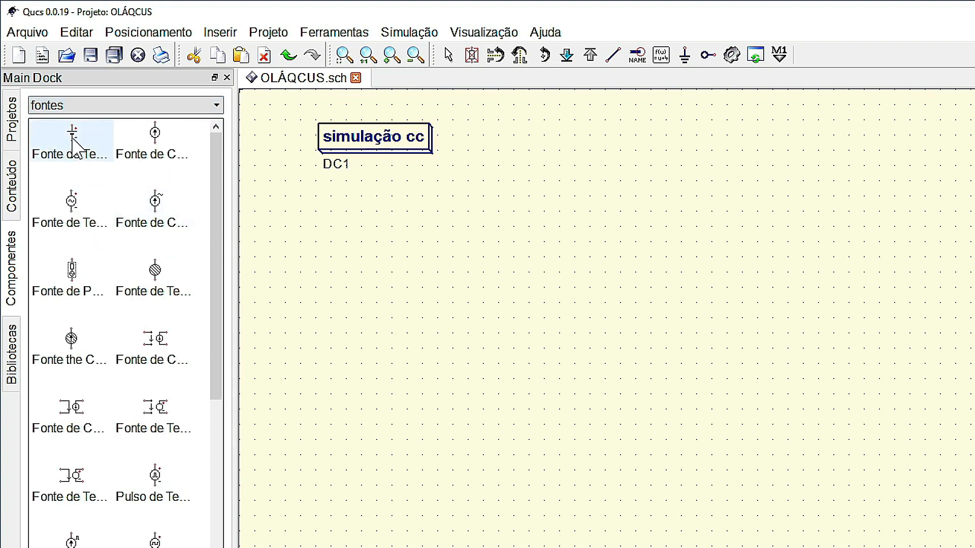
left_click(73, 142)
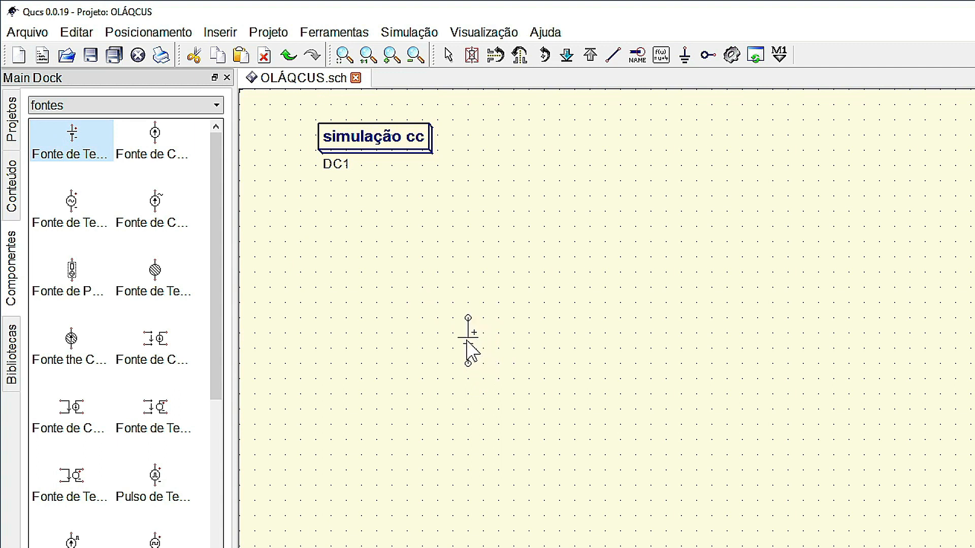
left_click(466, 340)
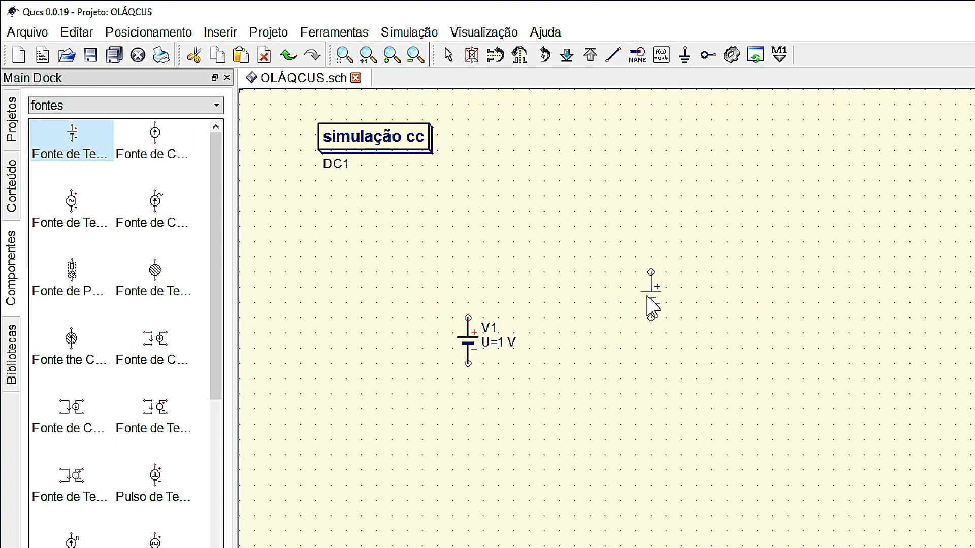
key("Escape")
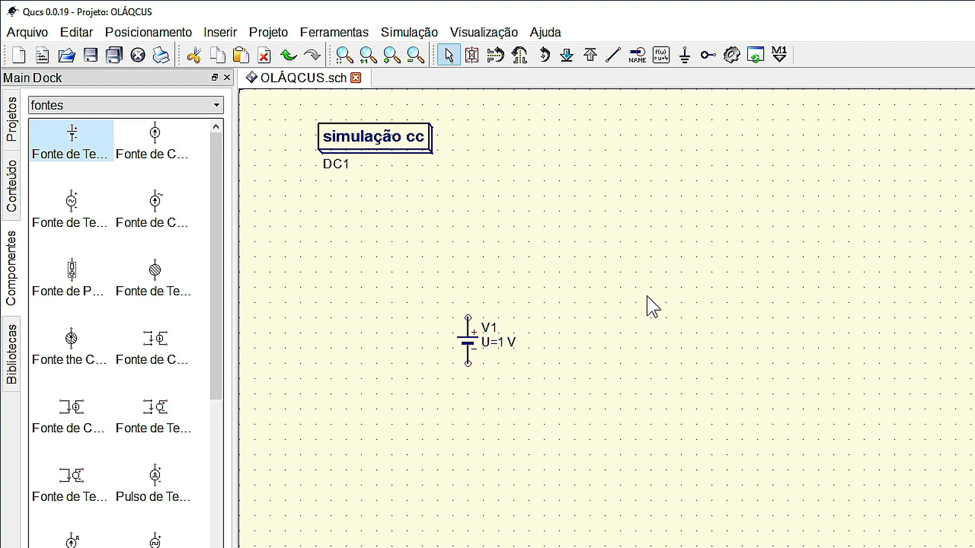
Set the voltage U of source V1 to 6 V in its component properties
right_click(468, 344)
left_click(505, 356)
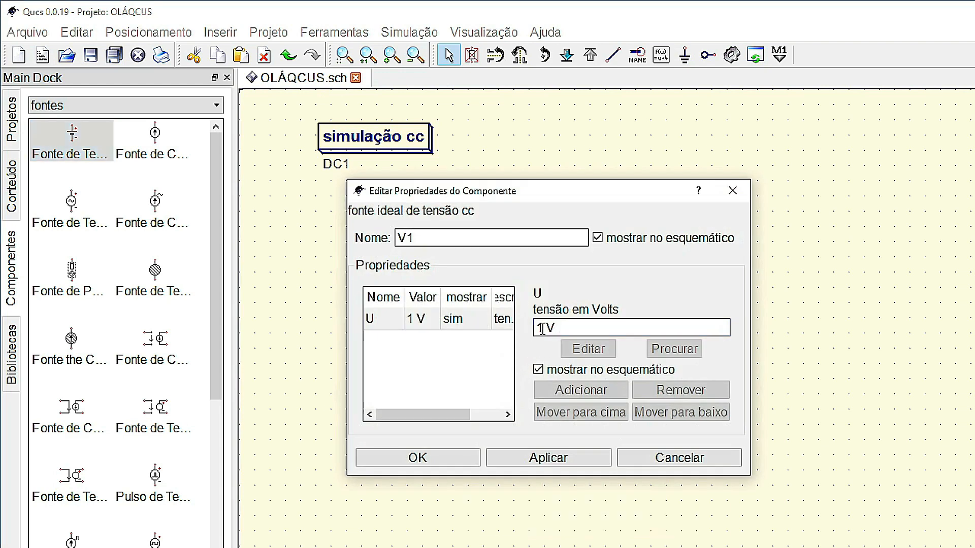
left_click_drag(543, 329, 528, 330)
type("6")
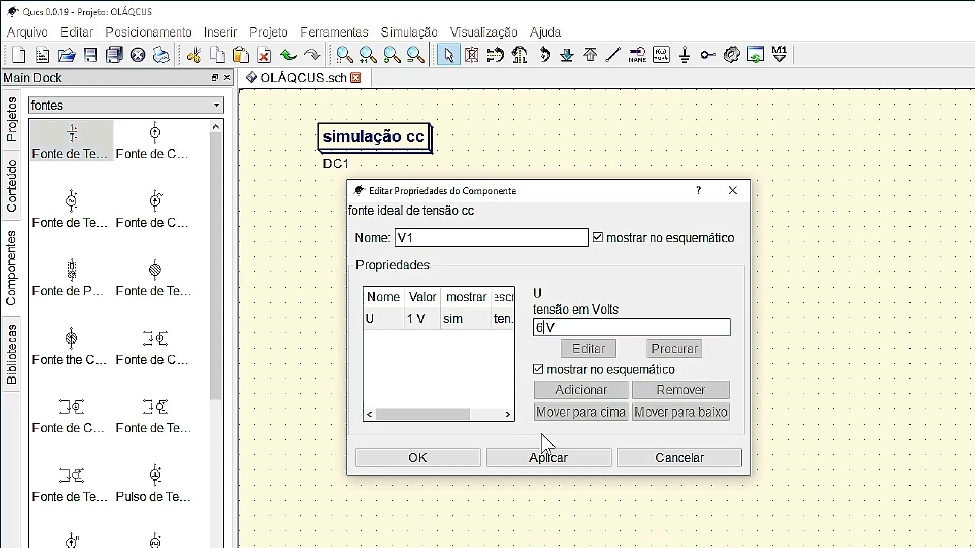
left_click(569, 459)
left_click(458, 459)
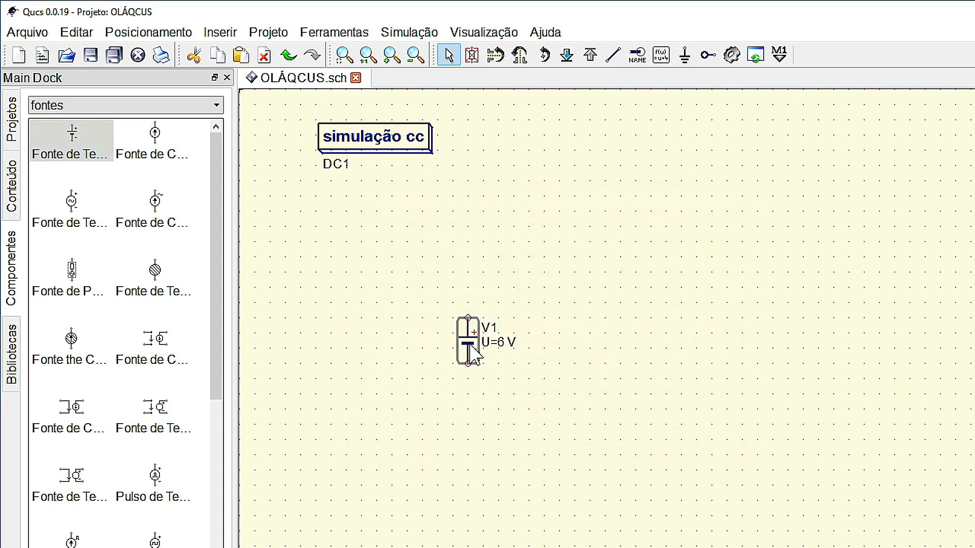
left_click(594, 317)
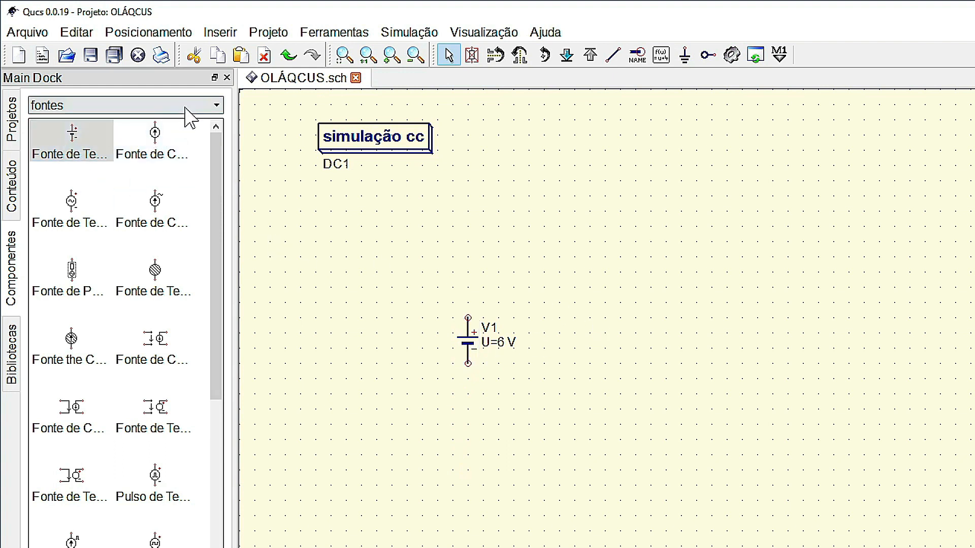
Place three Resistor US components from componentes agrupados: one horizontal above and right of V1, and two vertical ones farther right
left_click(214, 106)
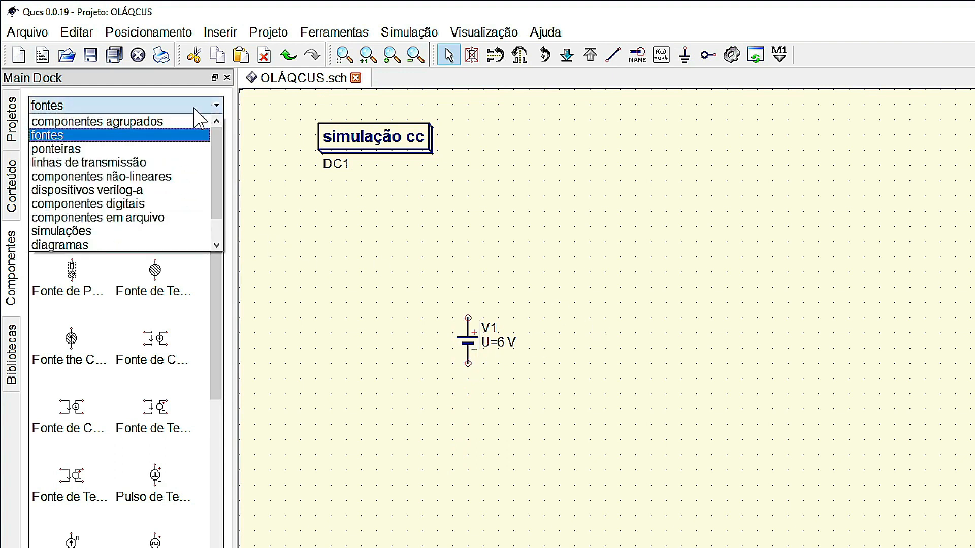
left_click(129, 123)
left_click(133, 150)
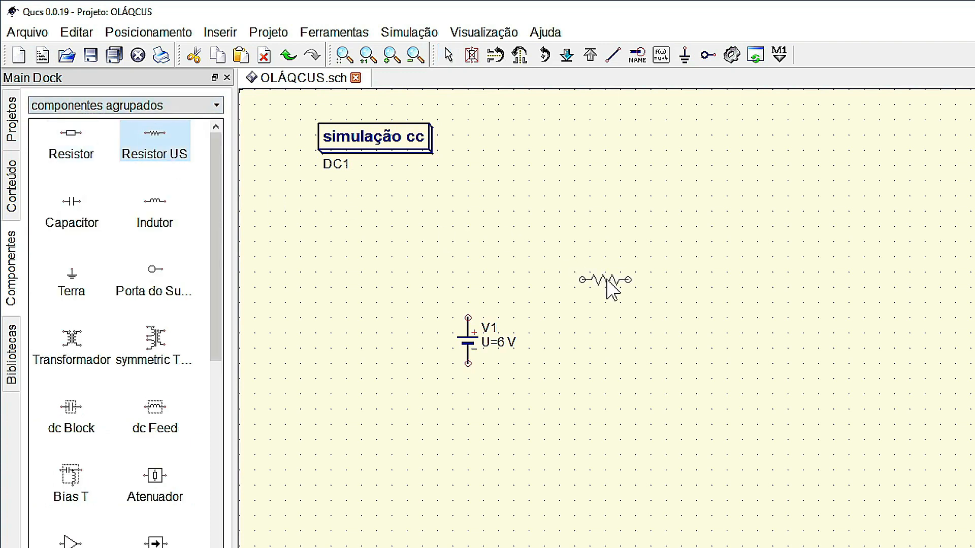
left_click(577, 265)
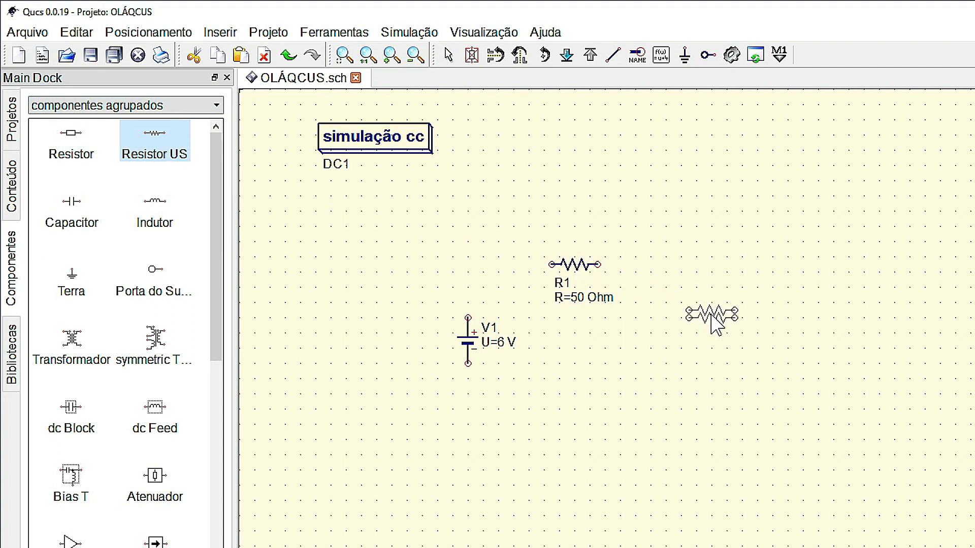
right_click(711, 317)
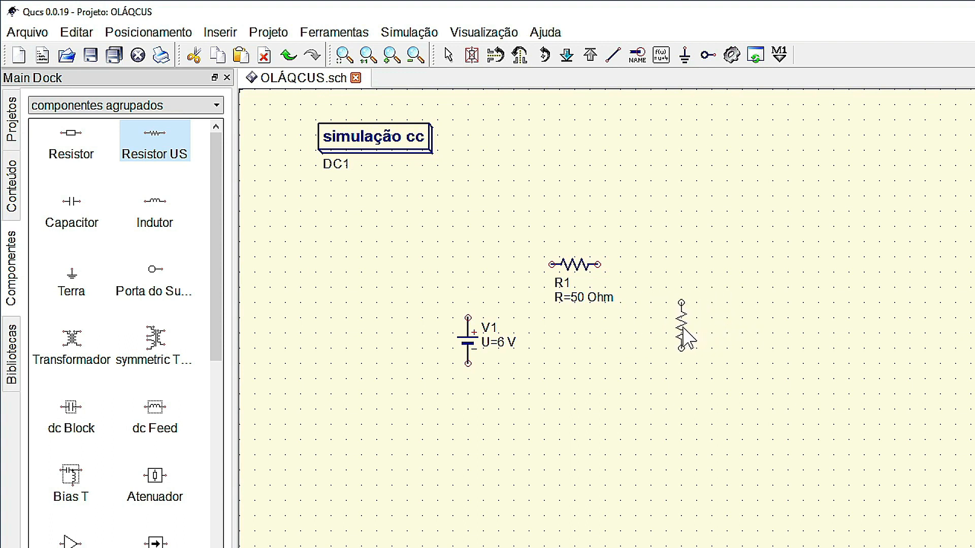
left_click(682, 328)
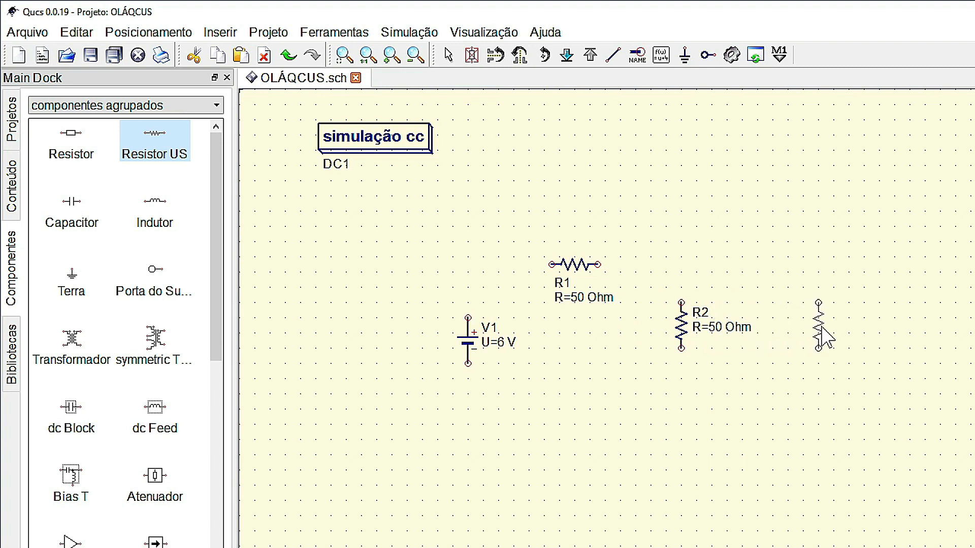
left_click(821, 327)
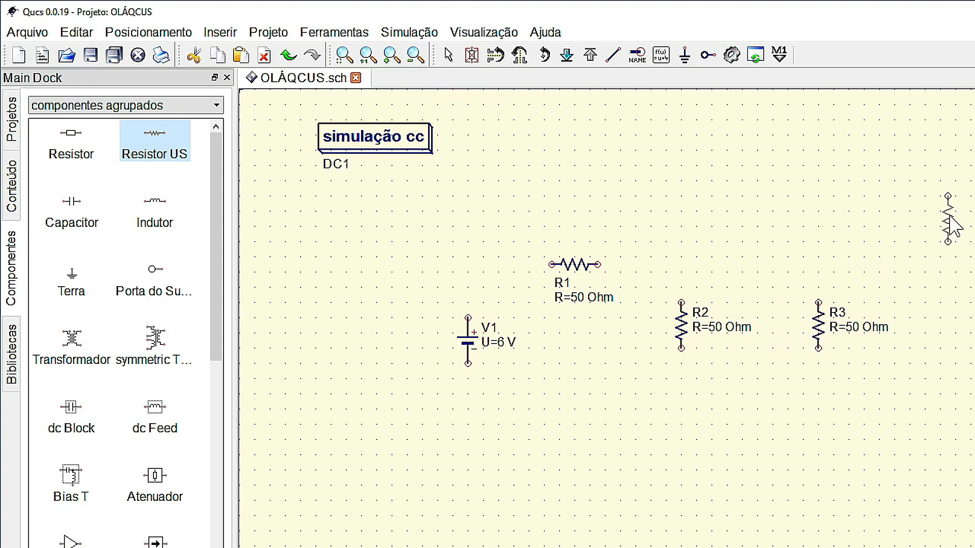
key("Escape")
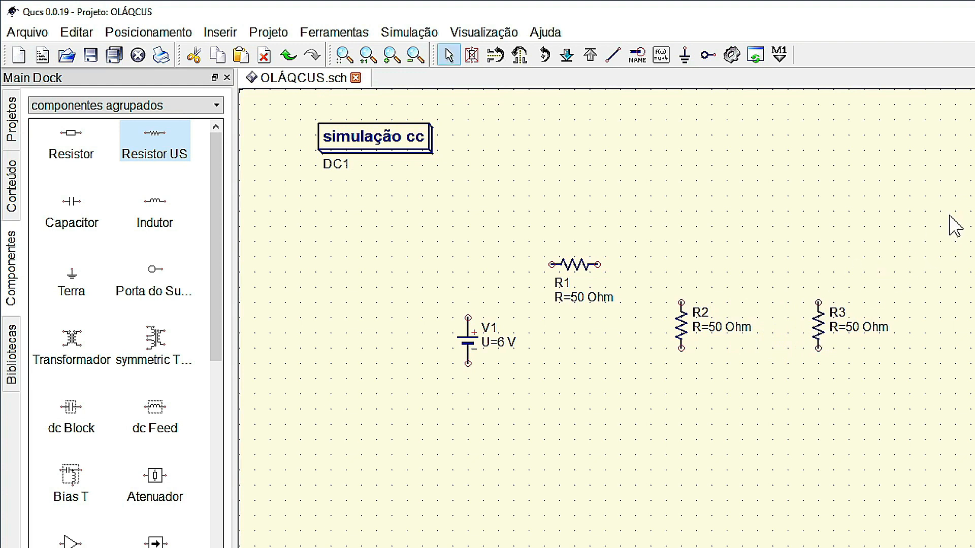
Rotate resistor R3 repeatedly until it is vertical again with its label on the right side
left_click(822, 335)
right_click(820, 332)
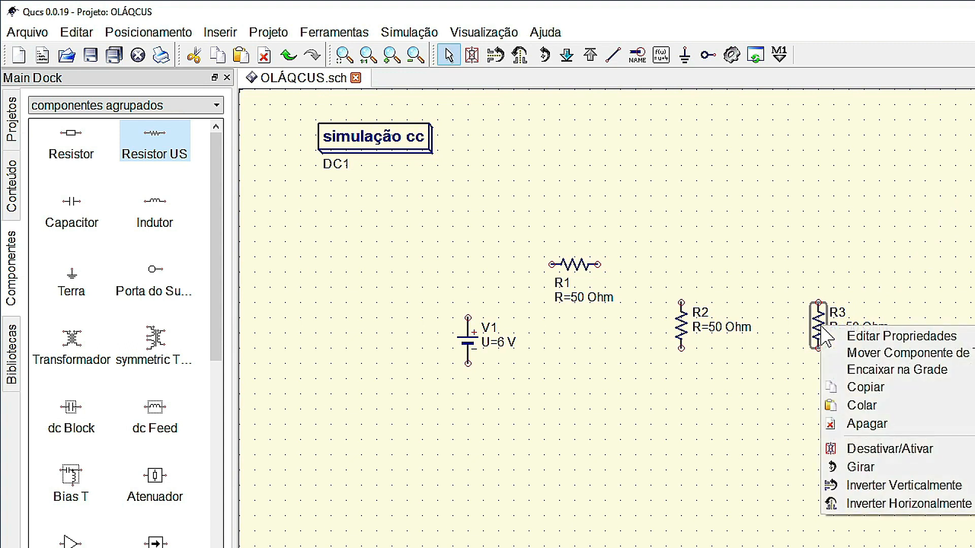
left_click(880, 467)
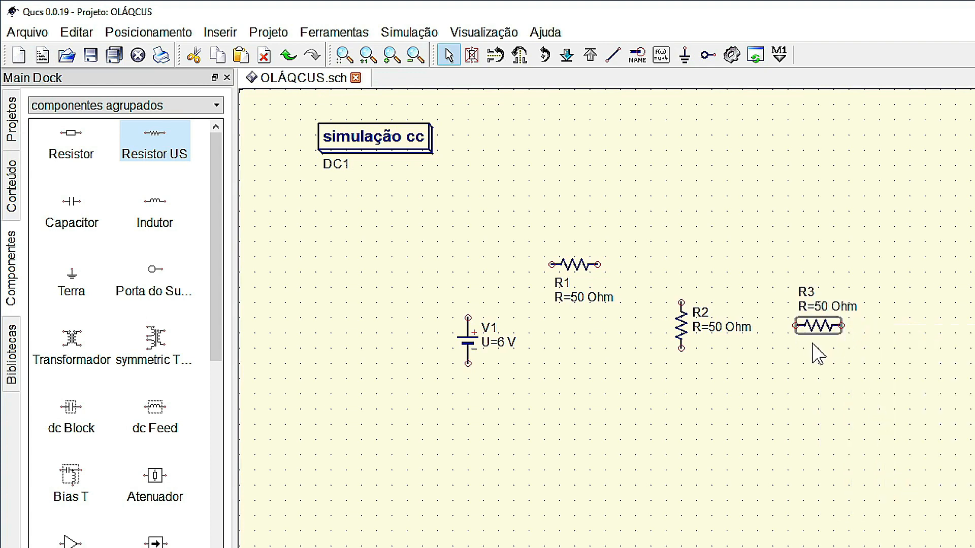
key("ctrl+r")
key("ctrl+r")
key("ctrl+r")
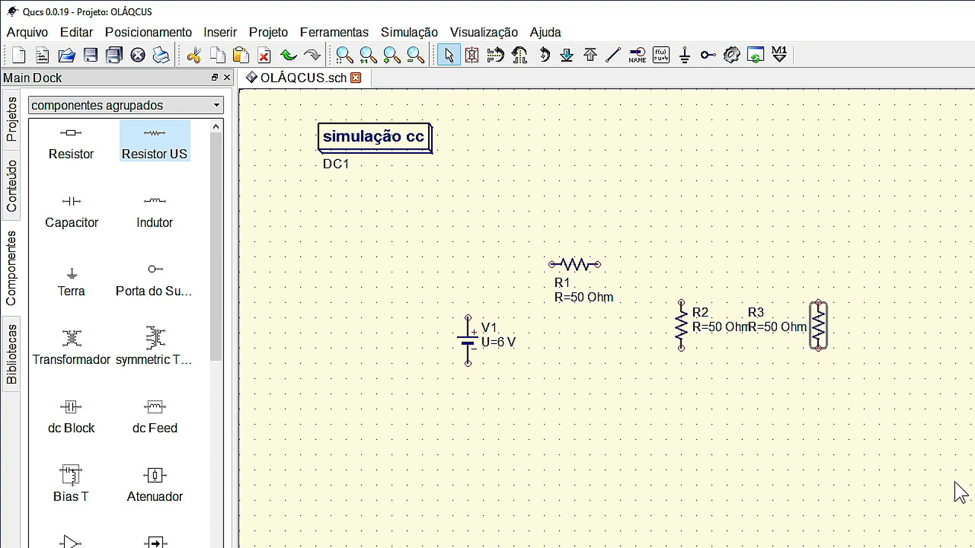
key("ctrl+r")
key("ctrl+r")
key("ctrl+r")
key("ctrl+r")
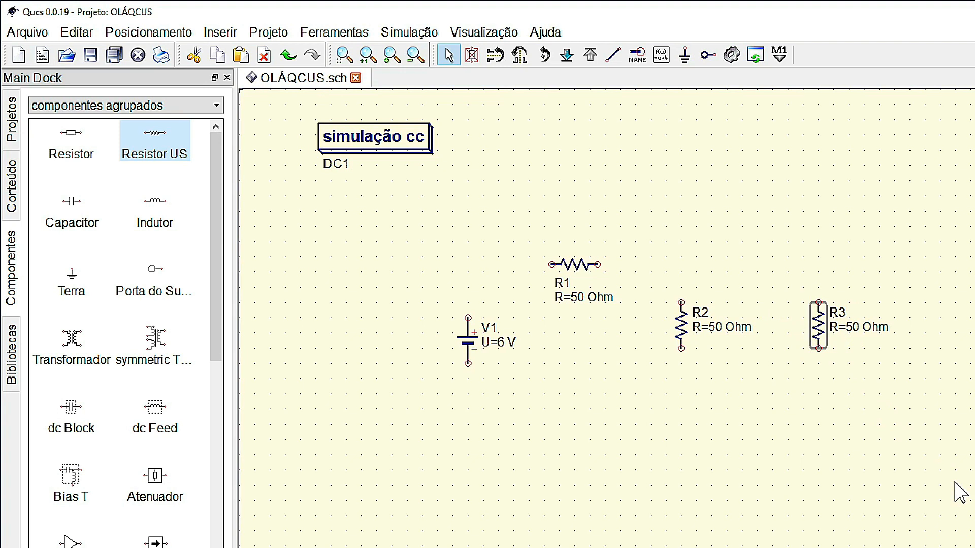
left_click(809, 395)
Wire the positive terminal of V1 up and across to the left terminal of R1
left_click(609, 60)
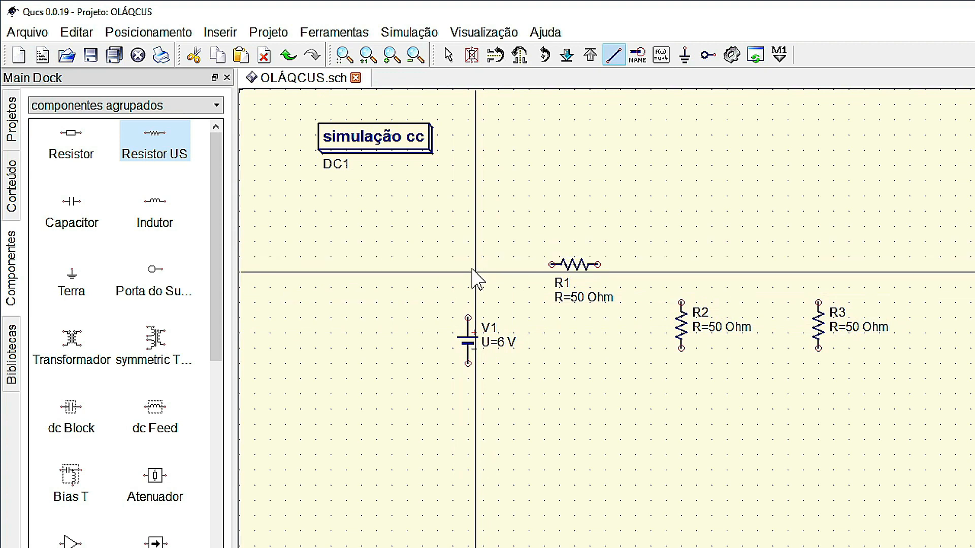
left_click(468, 318)
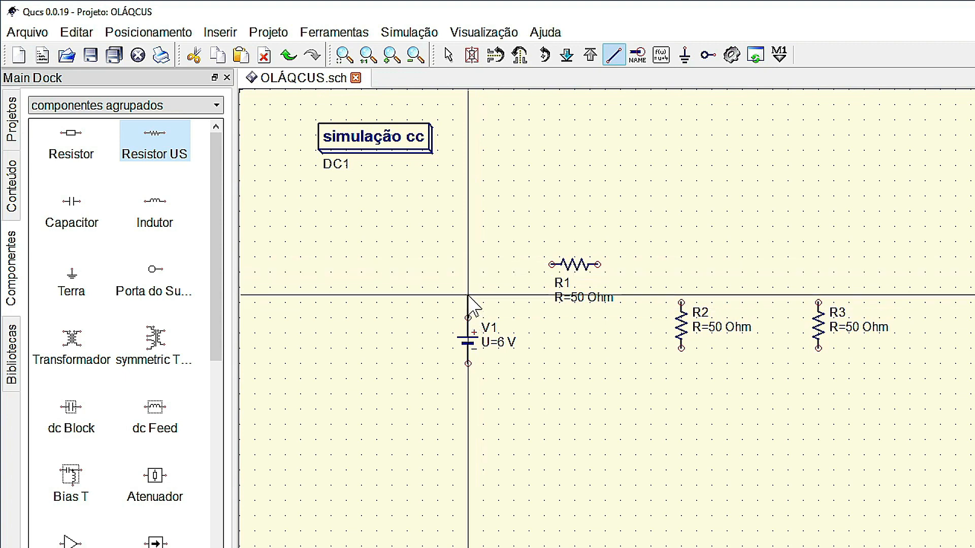
left_click(468, 265)
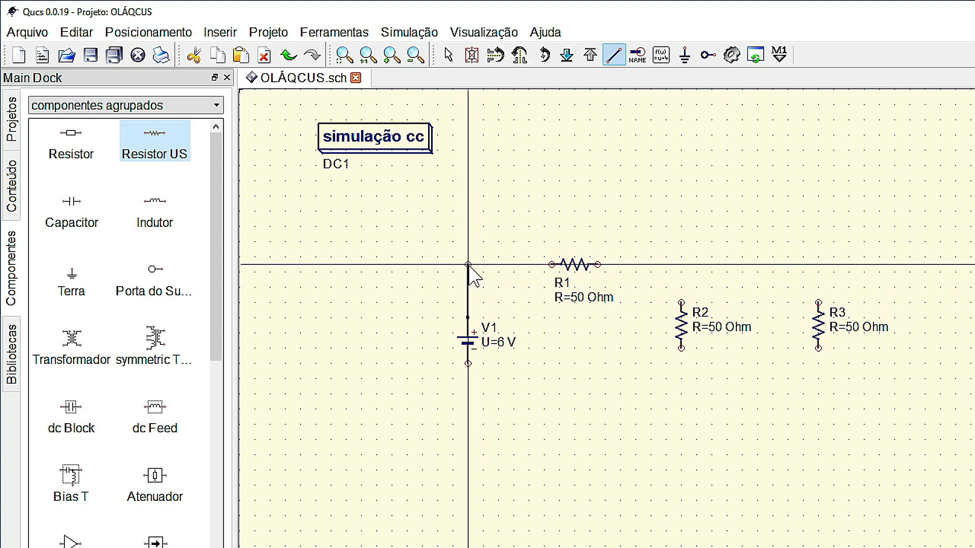
left_click(554, 266)
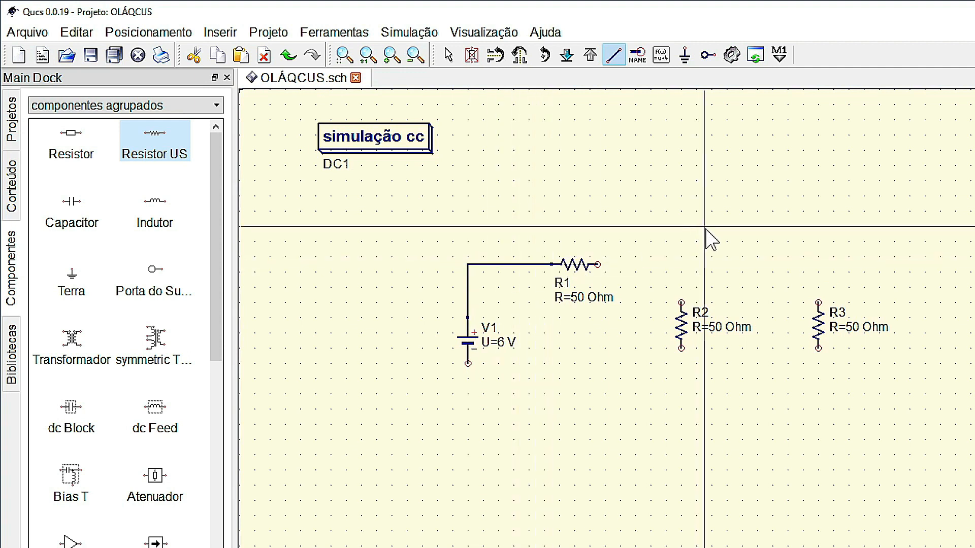
Wire the right terminal of R1 across and down to the upper terminal of R3
left_click(597, 264)
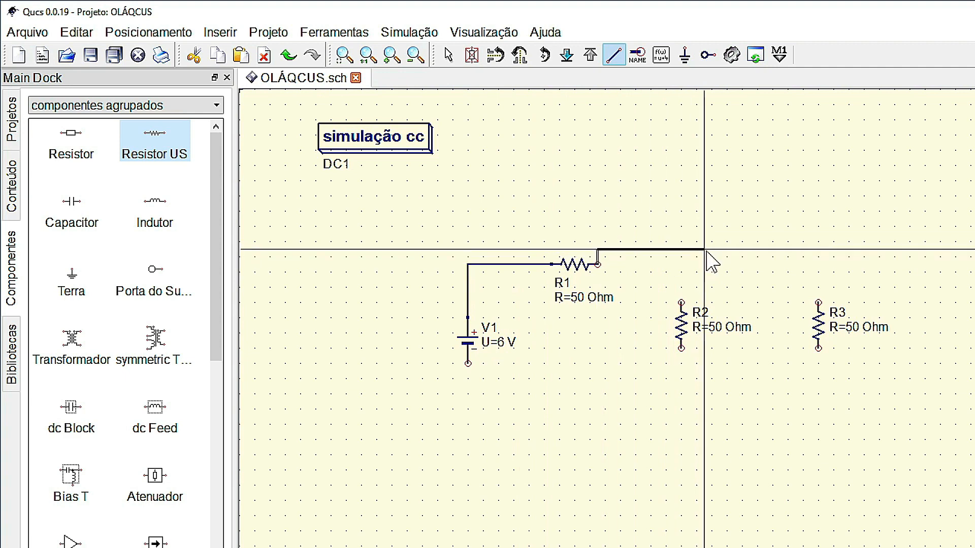
left_click(817, 265)
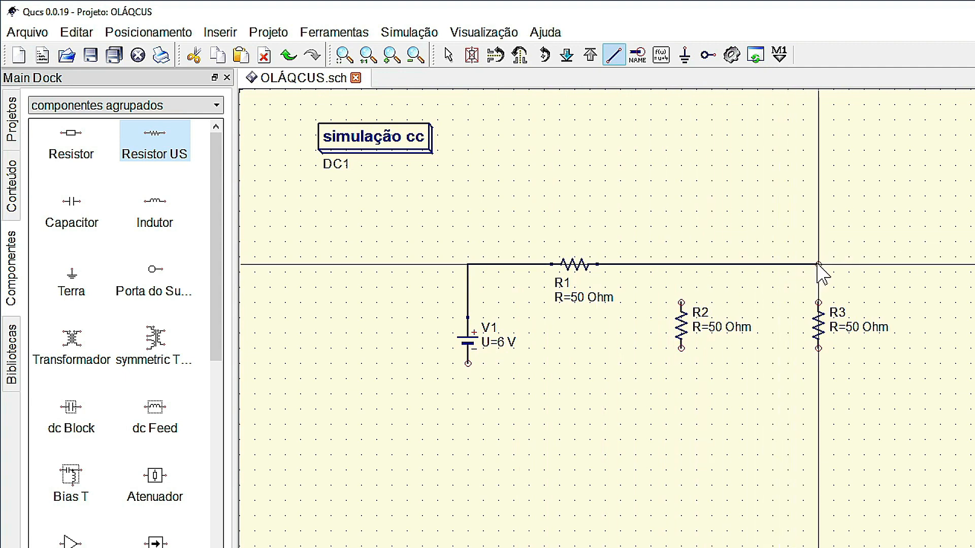
left_click(817, 303)
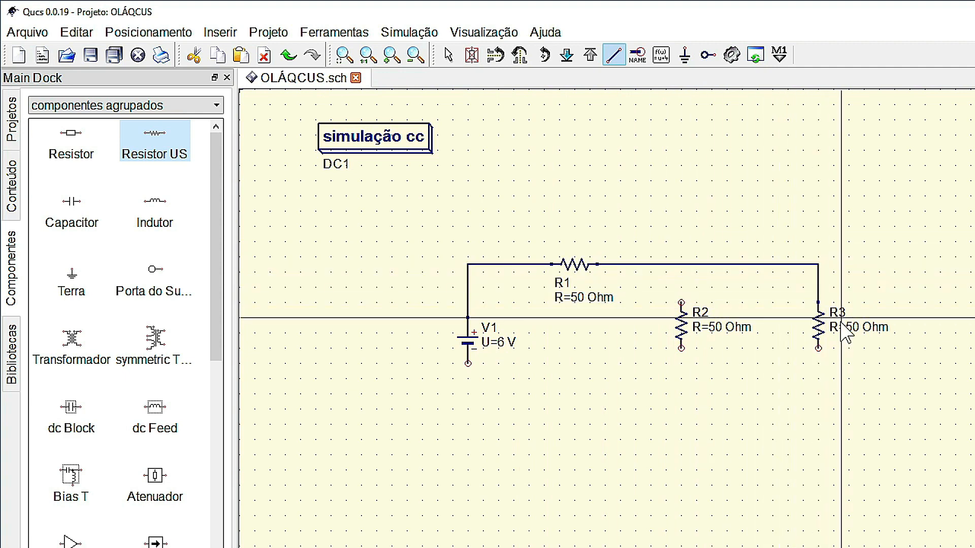
Wire the lower terminal of R3 along the bottom of the circuit to the negative terminal of V1
left_click(819, 349)
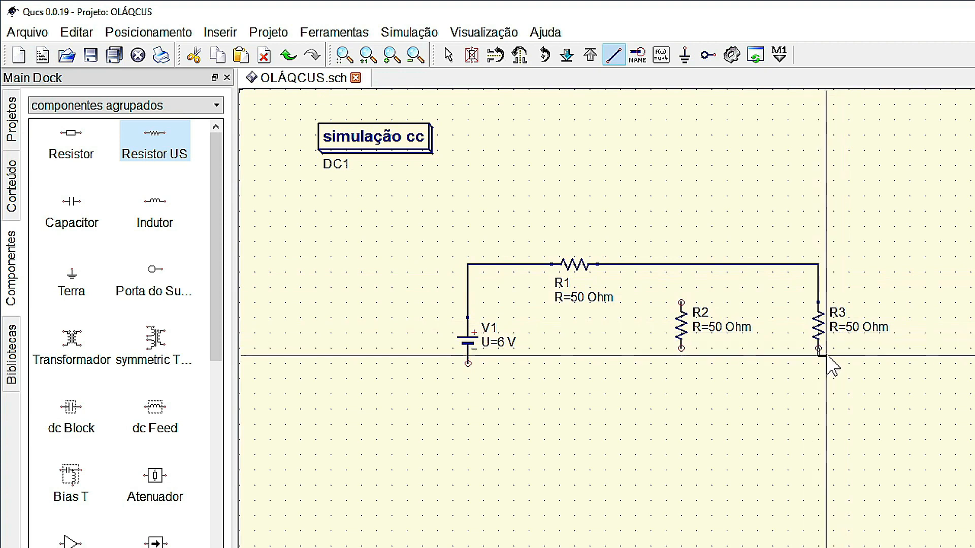
left_click(826, 408)
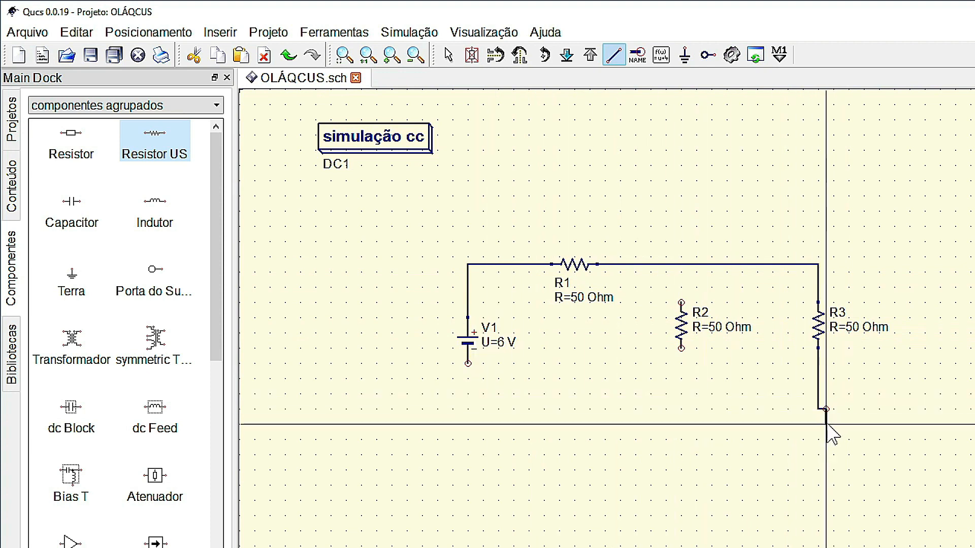
left_click(468, 423)
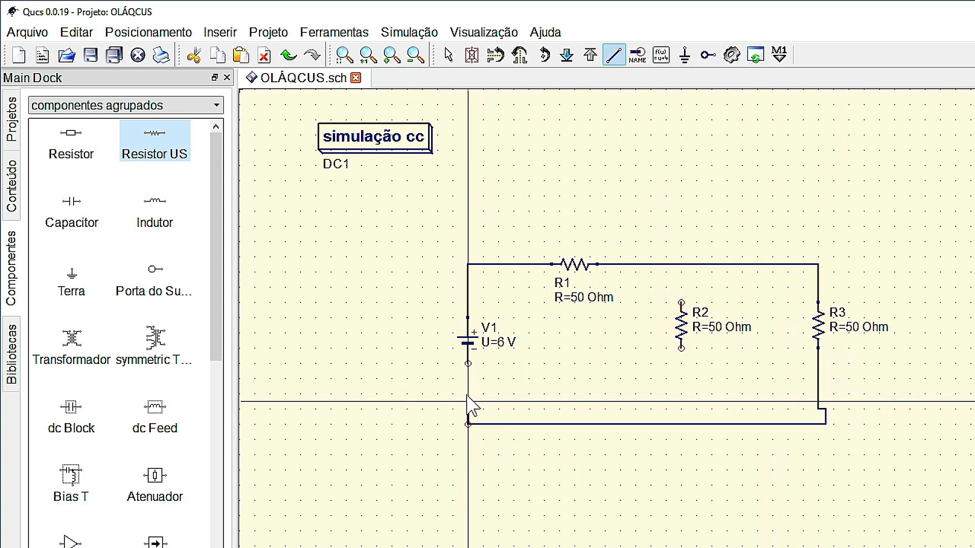
left_click(468, 364)
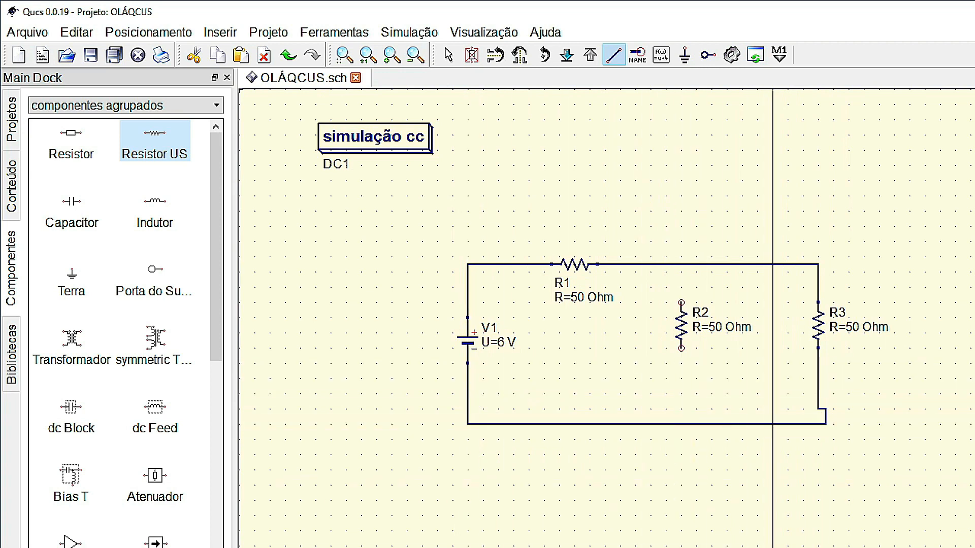
Undo the uneven wiring between the lower terminal of R3 and the negative terminal of V1
key("ctrl+z")
key("ctrl+z")
key("ctrl+z")
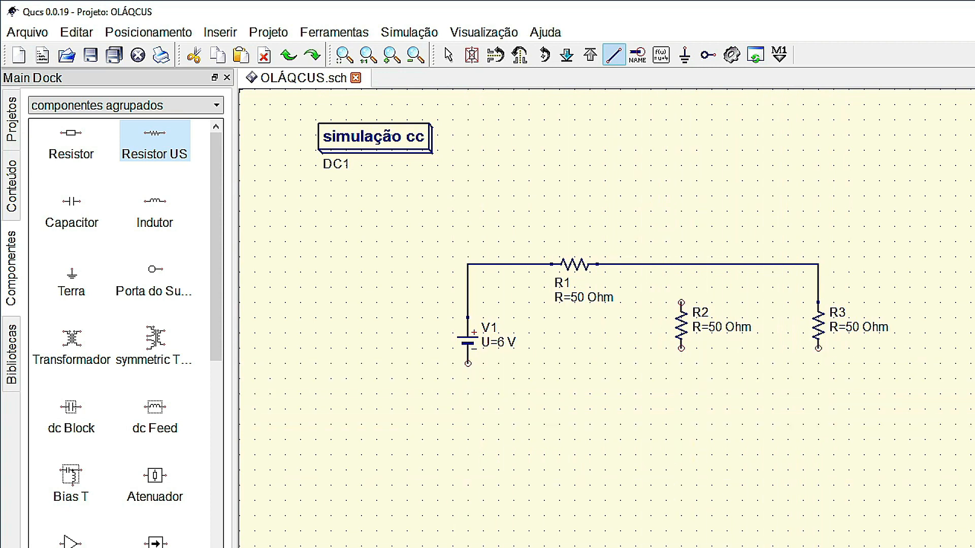
Wire the lower terminal of R3 straight down, along the bottom of the circuit and up to the negative terminal of V1
left_click(817, 348)
left_click(819, 423)
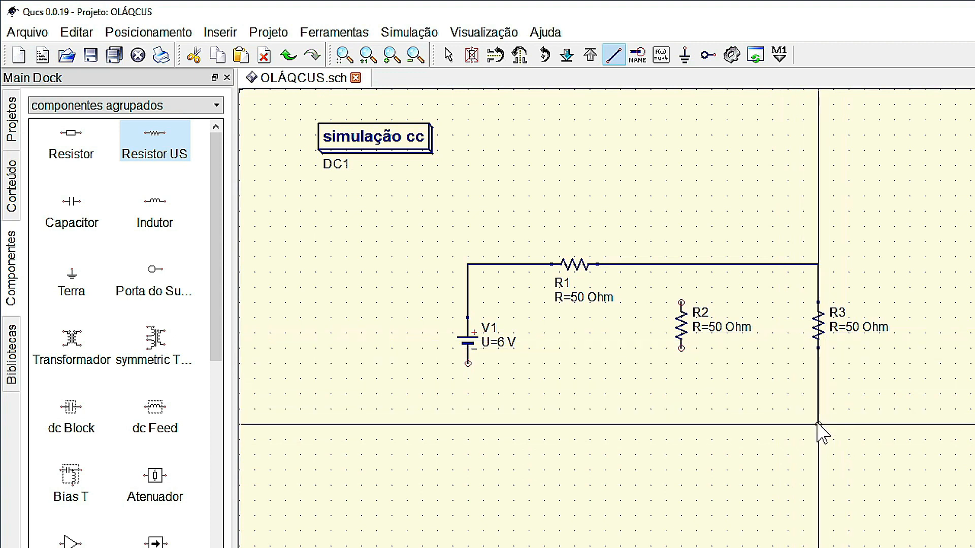
left_click(468, 424)
left_click(467, 364)
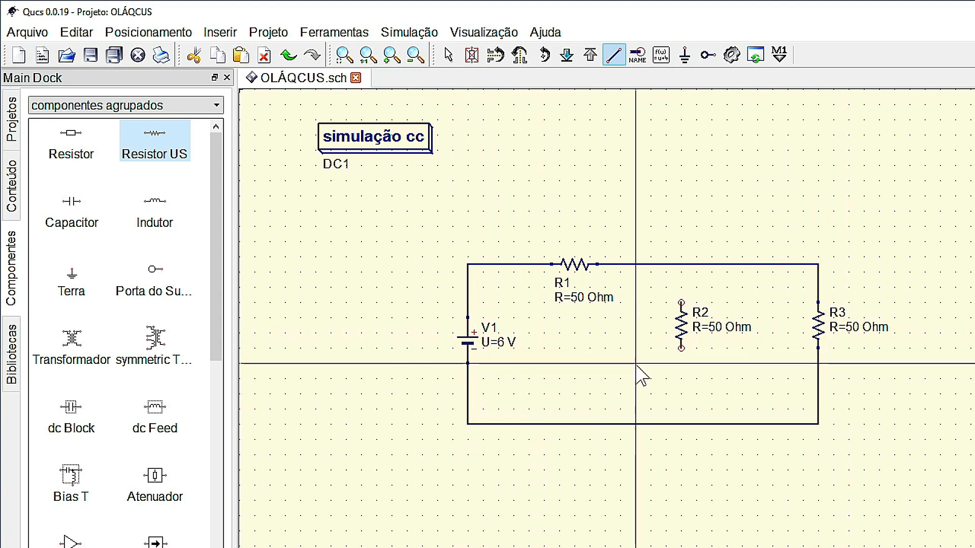
Wire the upper terminal of R2 to the top wire and its lower terminal to the bottom wire
left_click(682, 304)
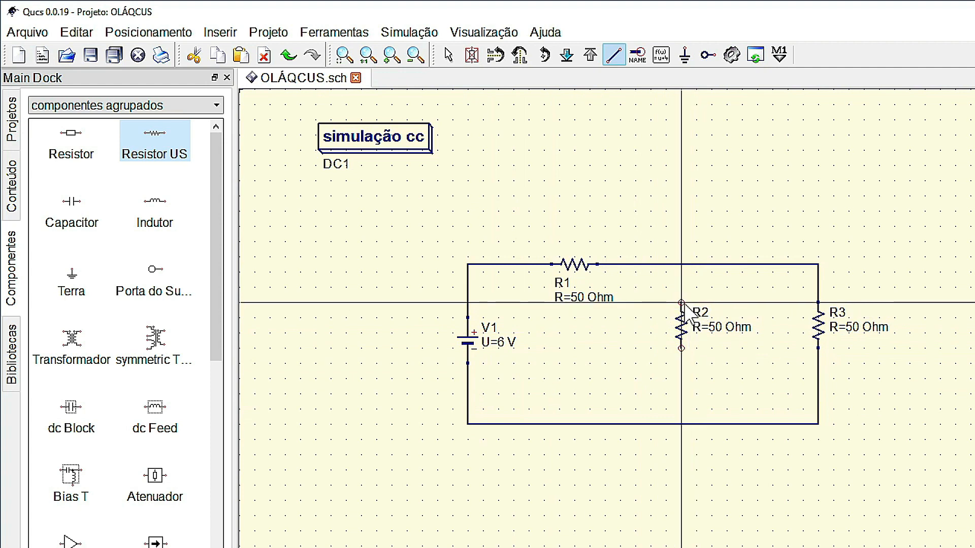
left_click(682, 265)
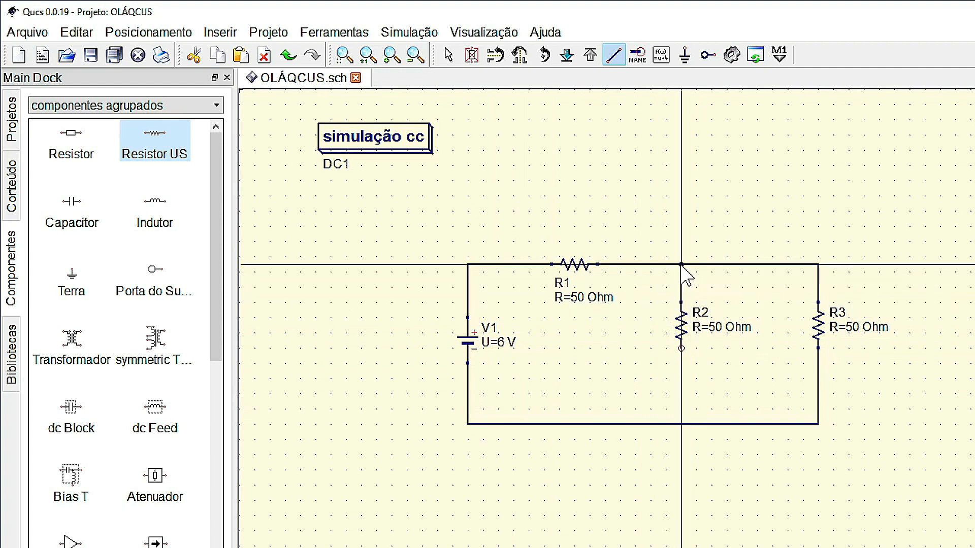
left_click(682, 349)
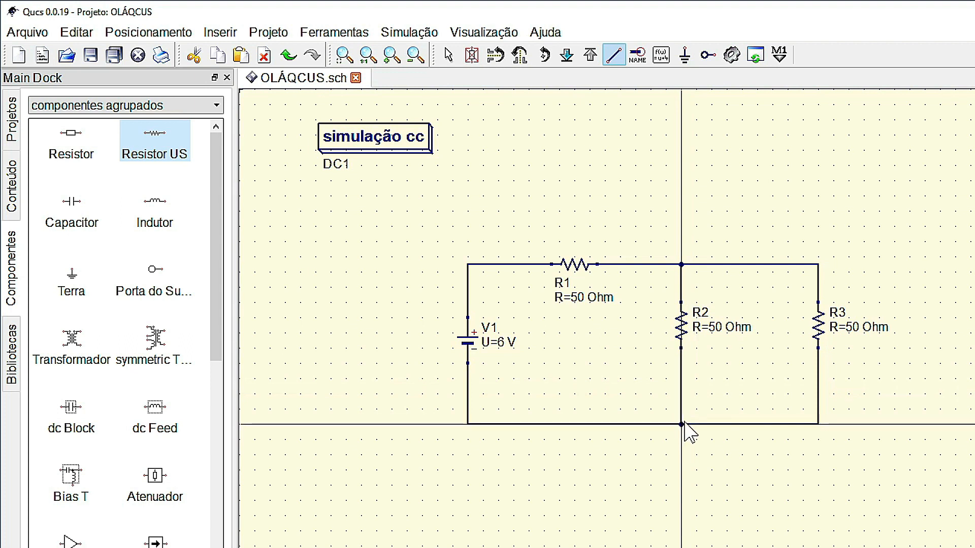
left_click(682, 424)
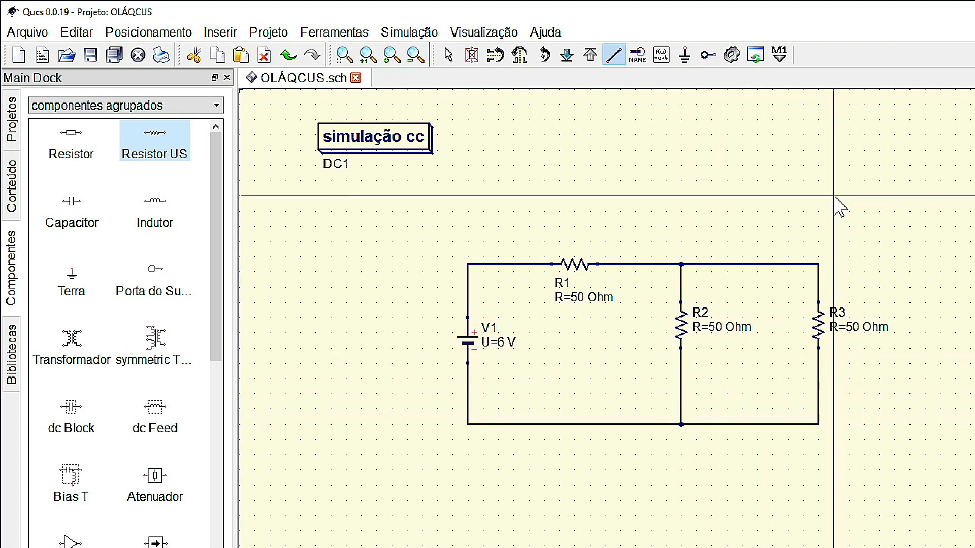
key("Escape")
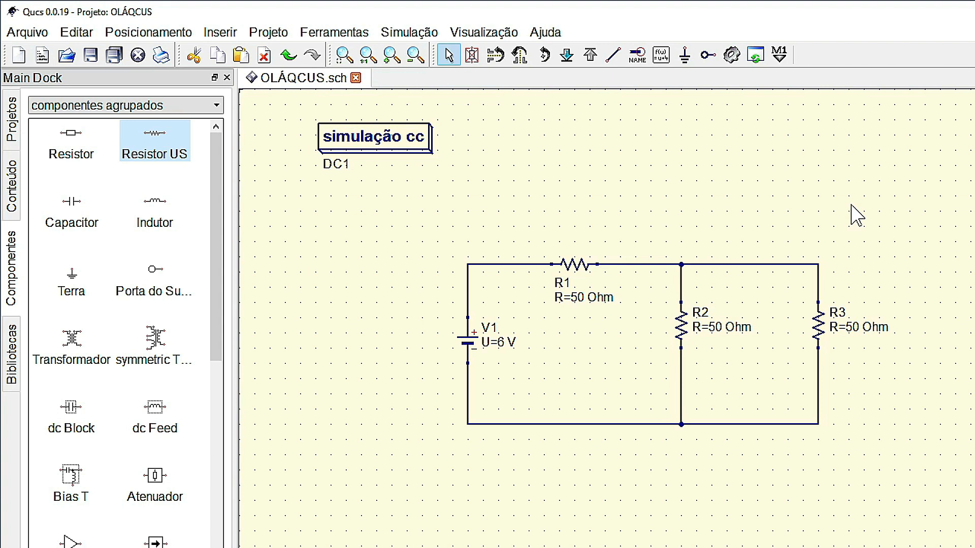
Simulate the ungrounded circuit and calculate its DC bias (polarização CC) on the OLÁQCUS.sch schematic
left_click(734, 60)
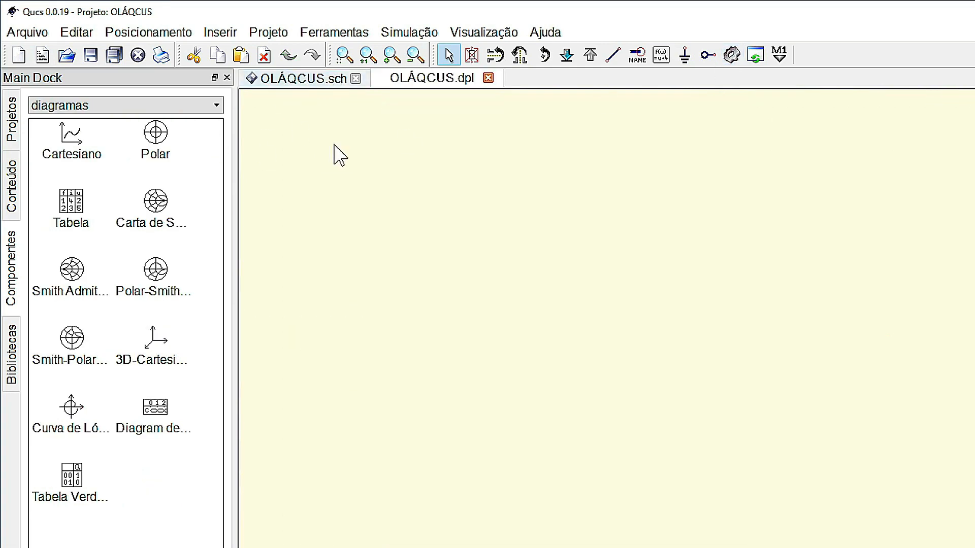
left_click(278, 79)
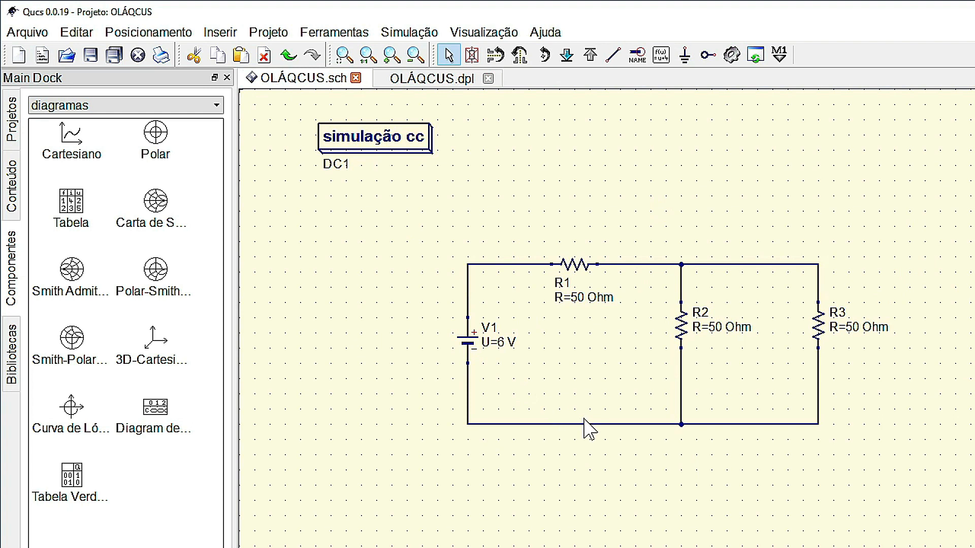
left_click(418, 32)
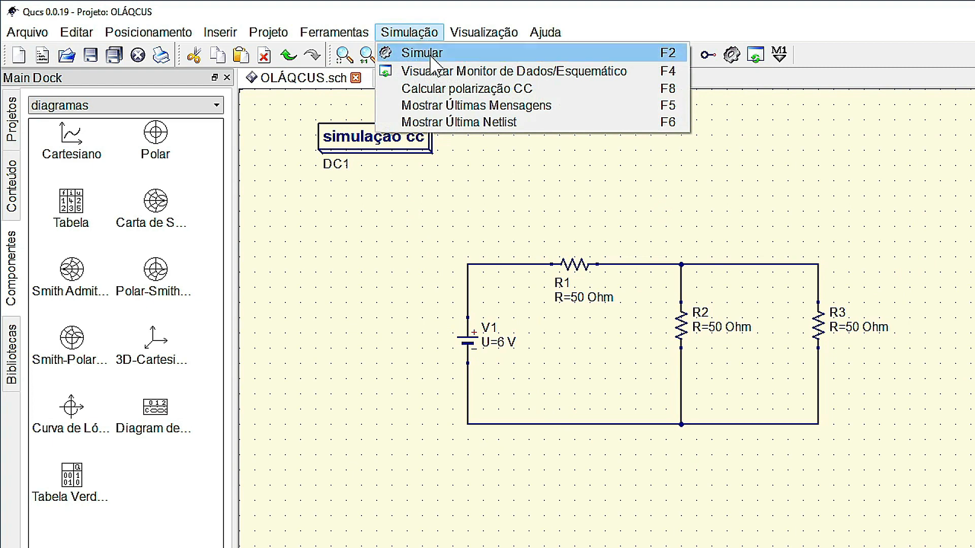
left_click(449, 91)
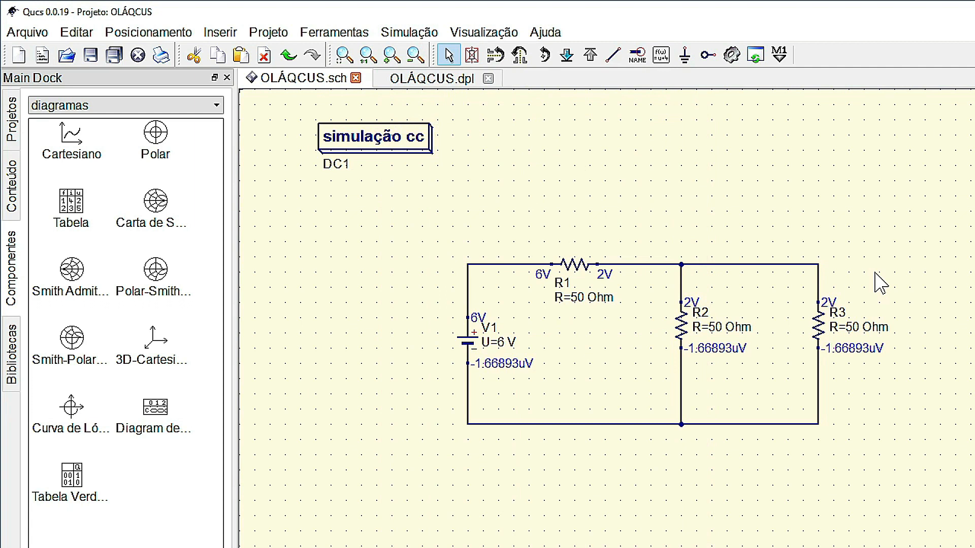
Place a ground symbol below the circuit's lower-left corner and wire it up to that corner
left_click(685, 56)
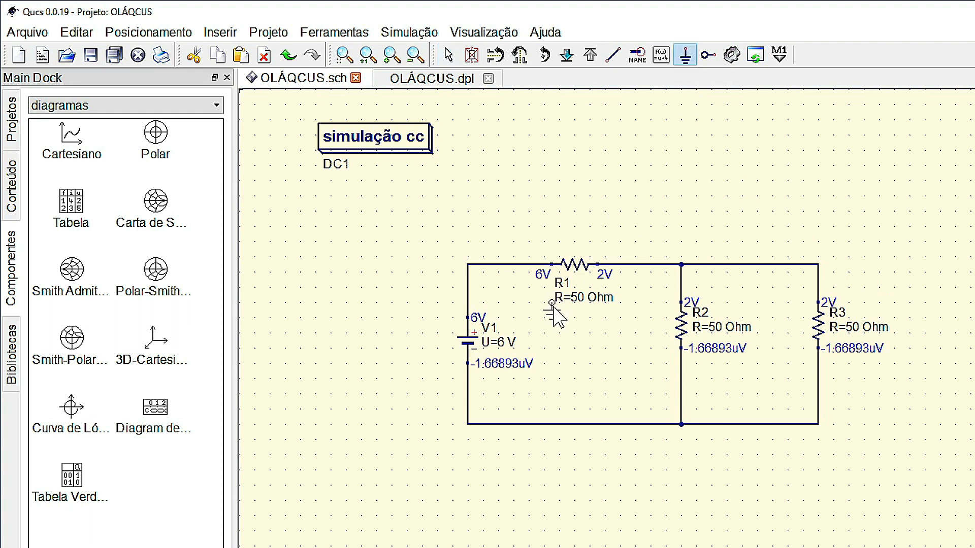
left_click(468, 455)
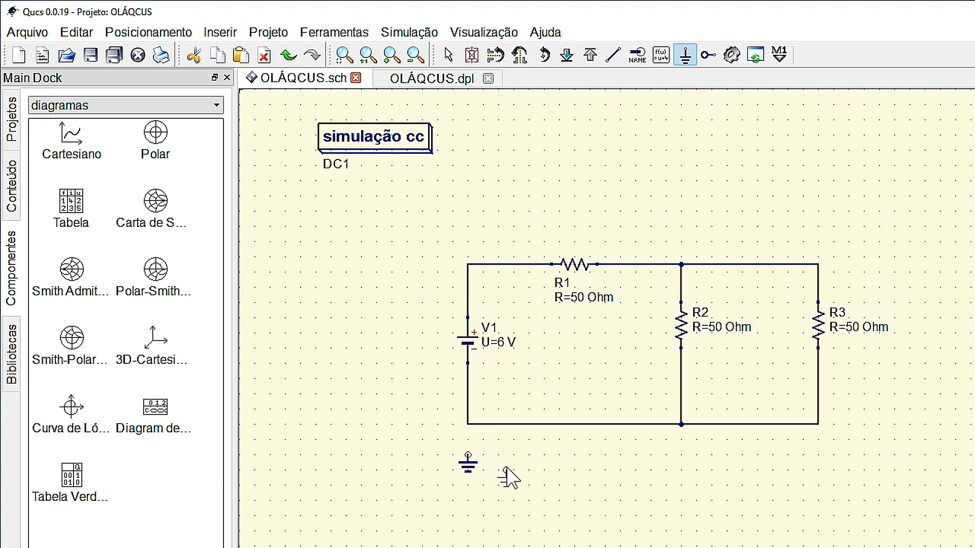
key("Escape")
left_click(613, 55)
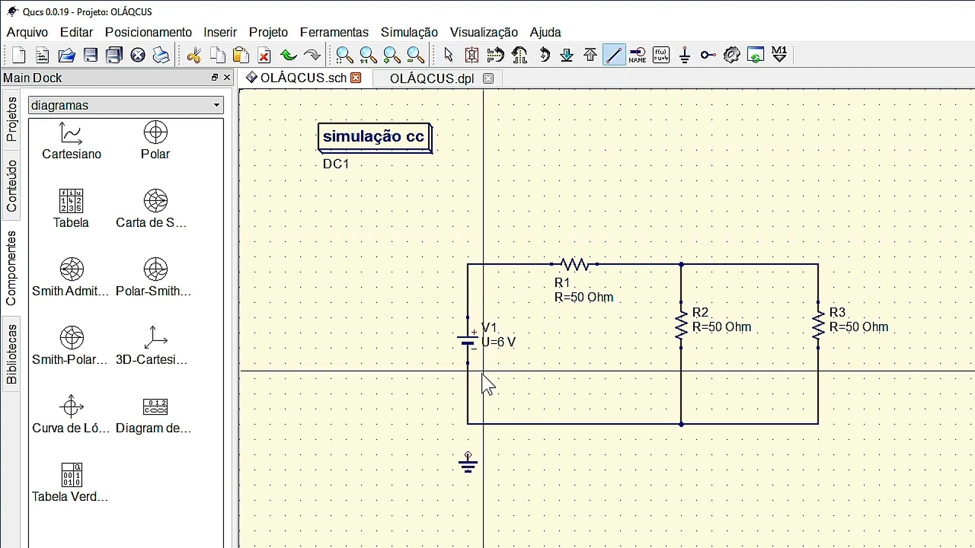
left_click(468, 455)
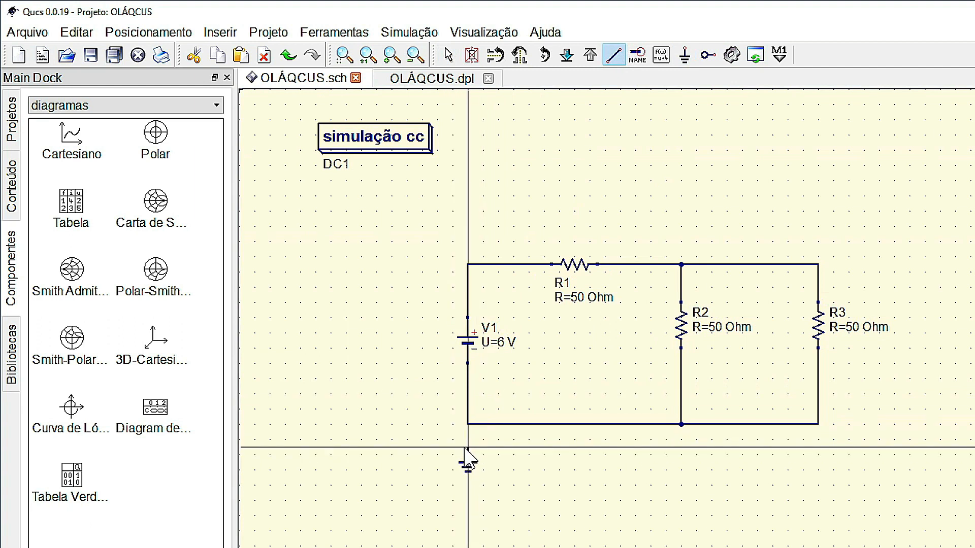
left_click(468, 425)
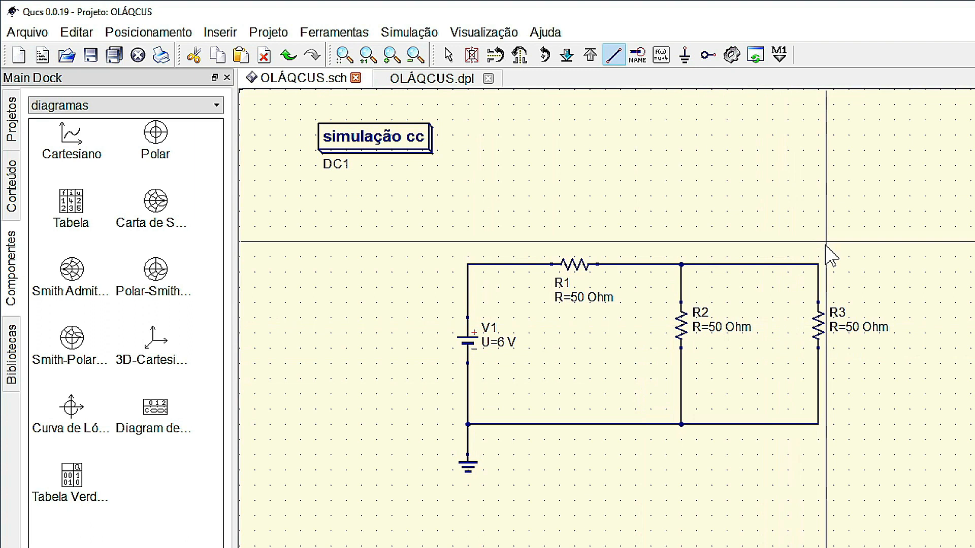
key("Escape")
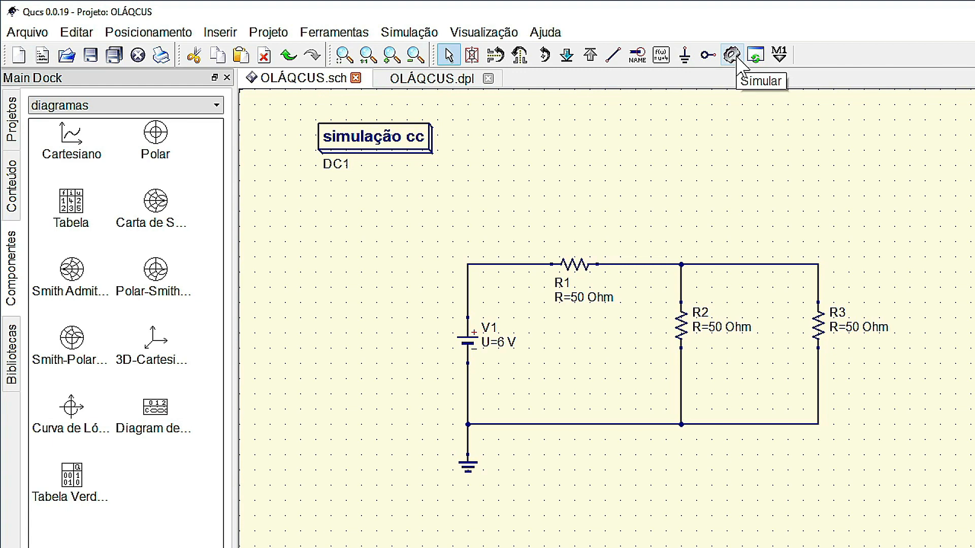
Simulate the grounded circuit and recalculate its DC bias (polarização CC) on the OLÁQCUS.sch schematic
left_click(735, 59)
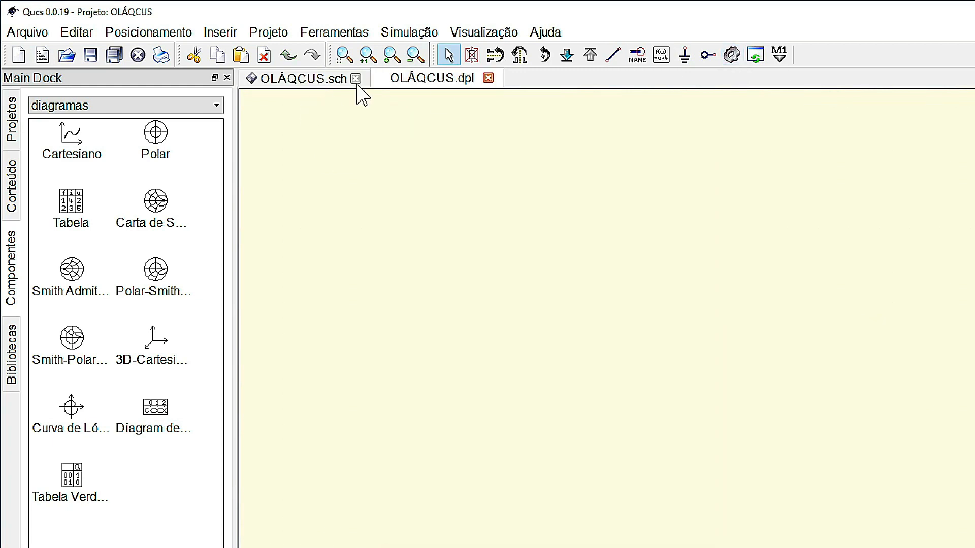
left_click(315, 86)
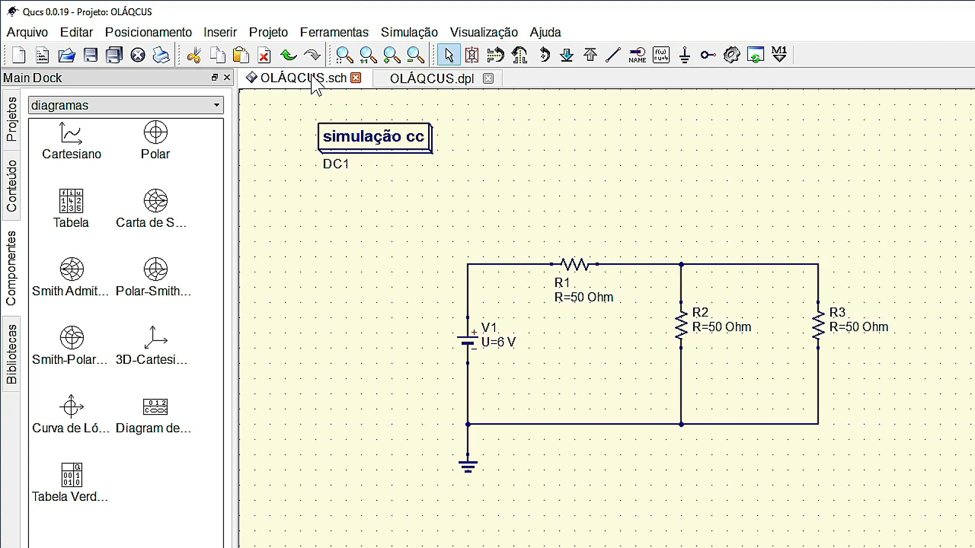
left_click(429, 36)
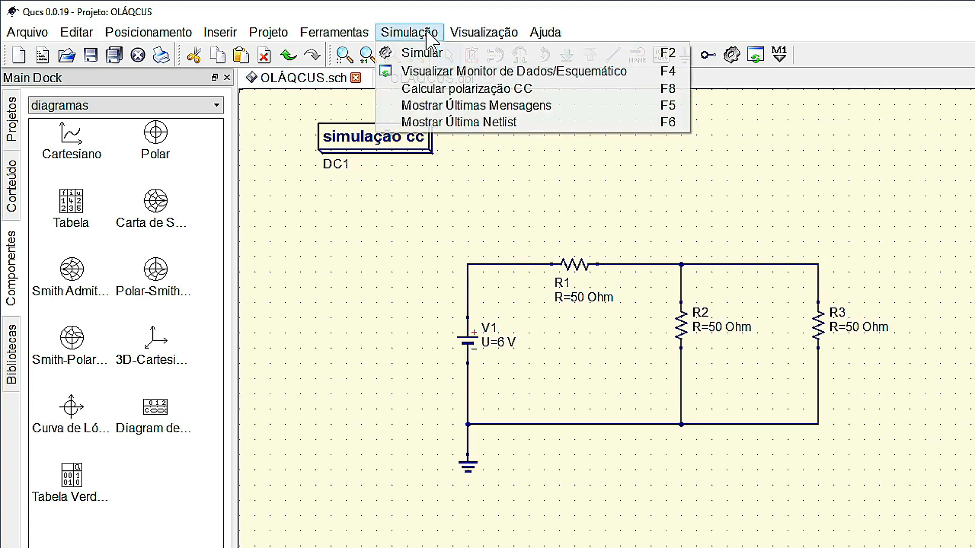
left_click(457, 90)
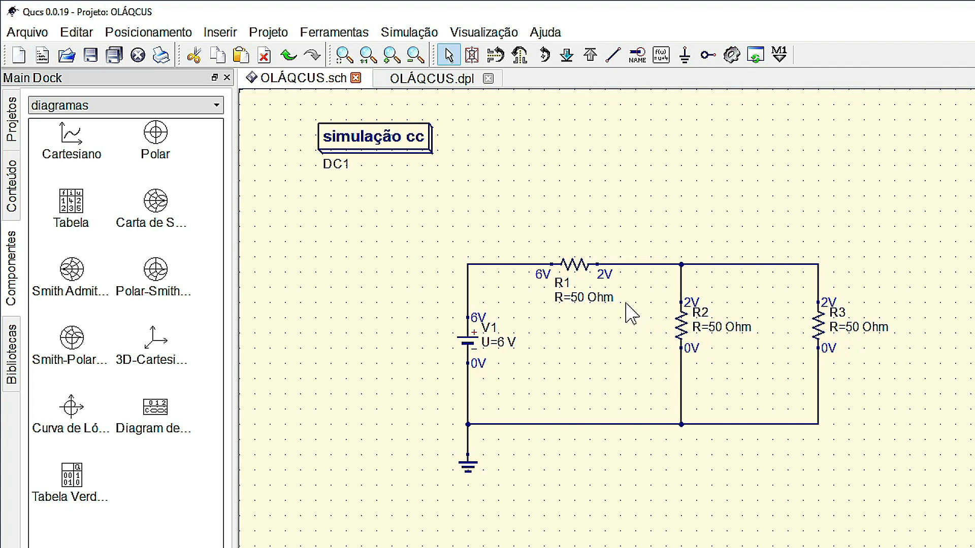
Set the resistance of R1 to 10.5 Ohm in its component properties
right_click(563, 297)
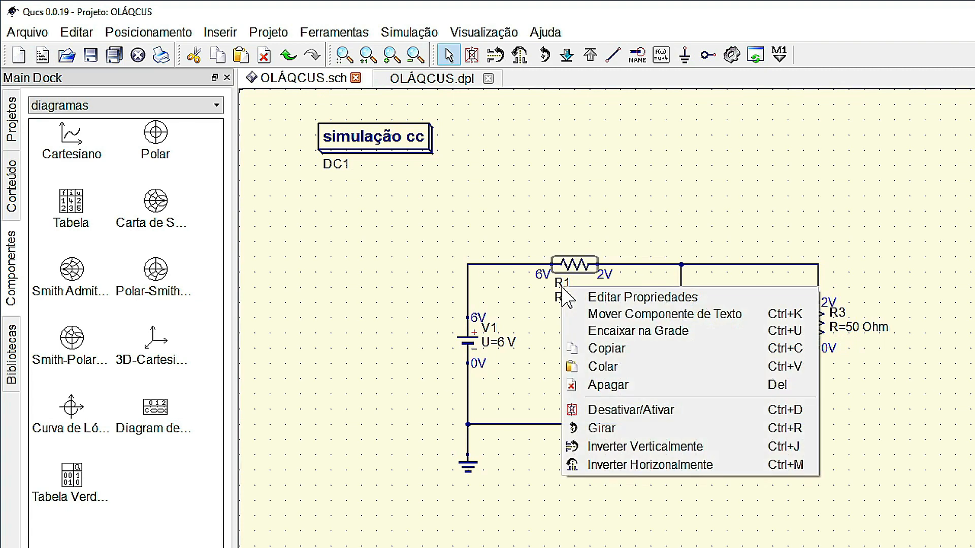
left_click(604, 297)
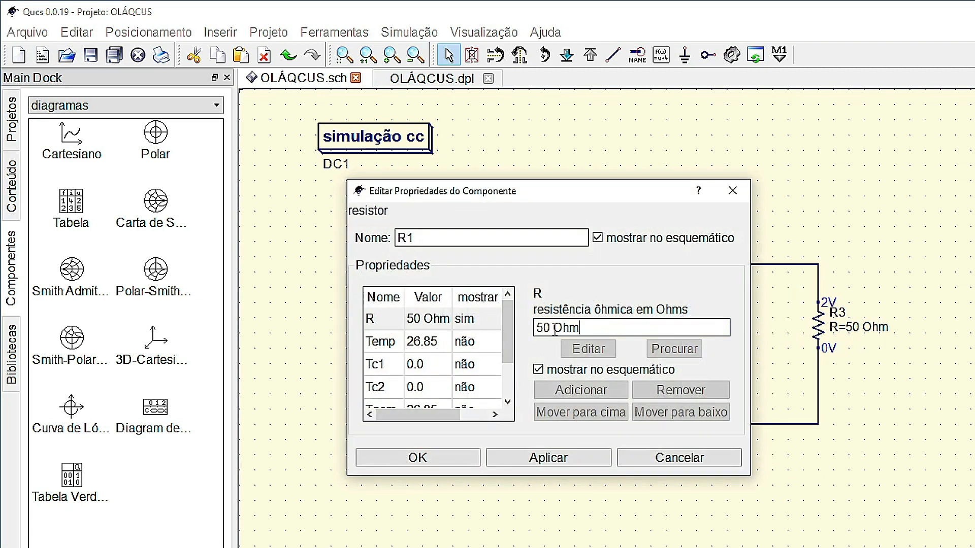
double_click(549, 329)
type("10.")
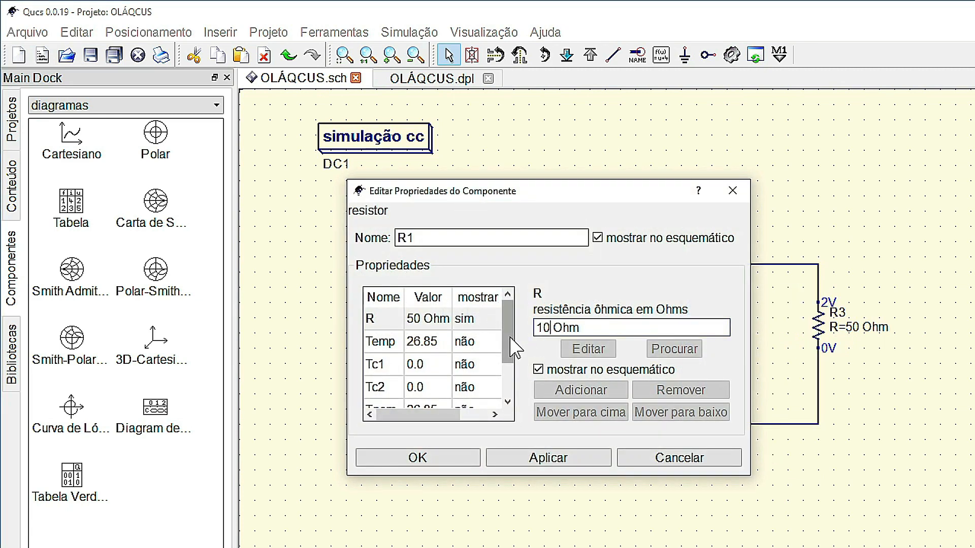
type("5")
left_click(568, 458)
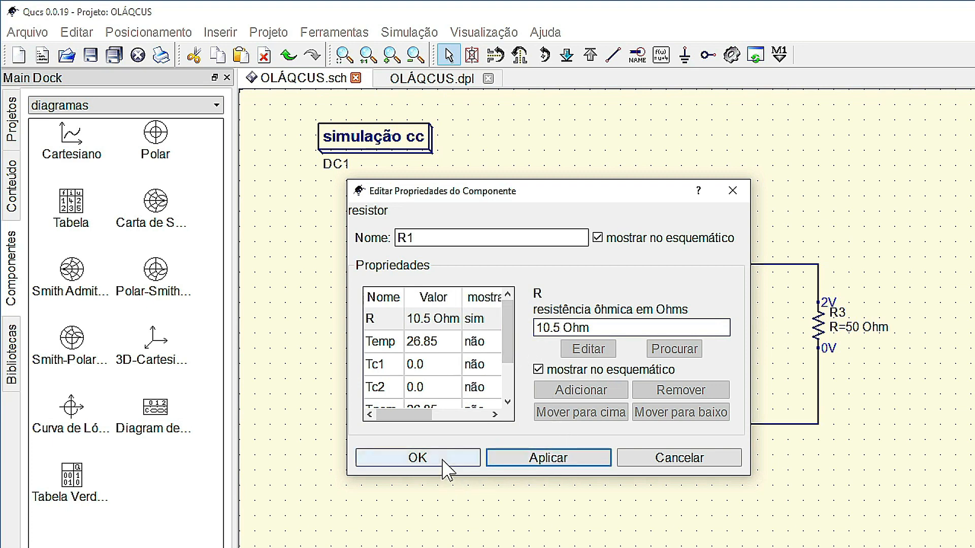
left_click(446, 462)
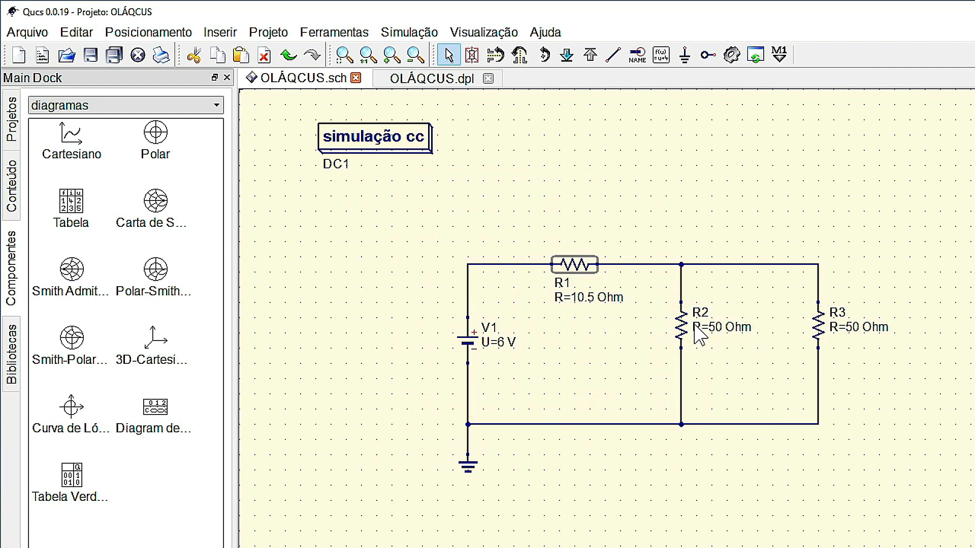
Set the resistance of R2 to 2 Ohm directly in its label on the schematic
double_click(715, 330)
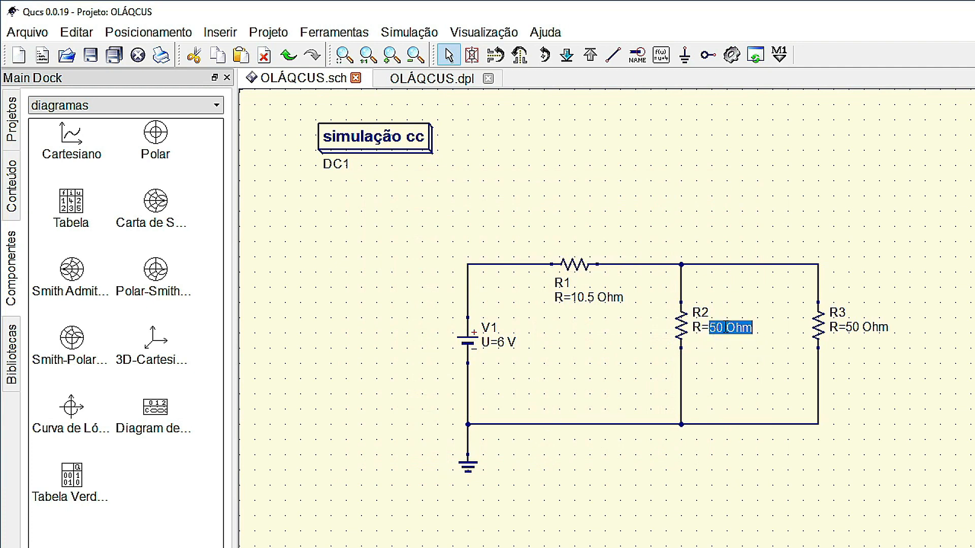
left_click_drag(726, 330, 711, 333)
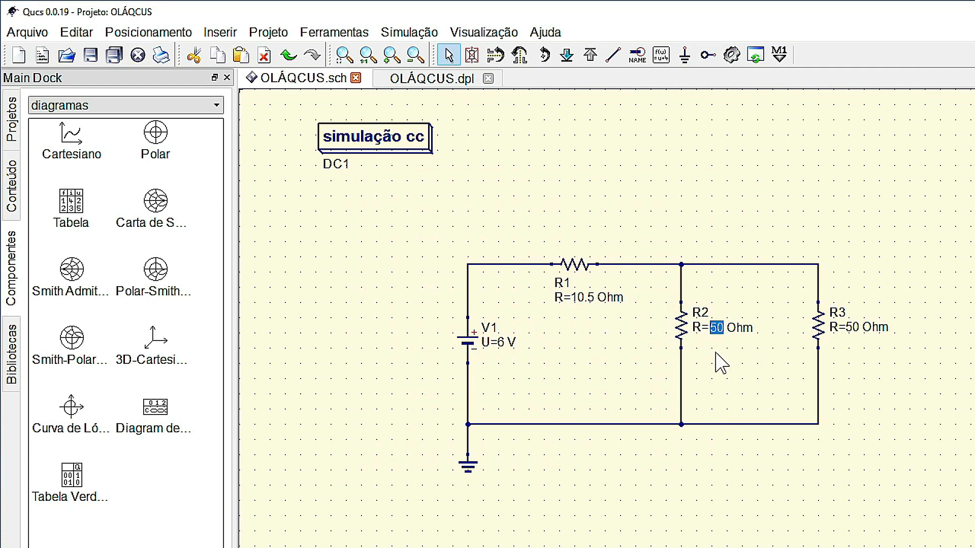
type("2")
key("Return")
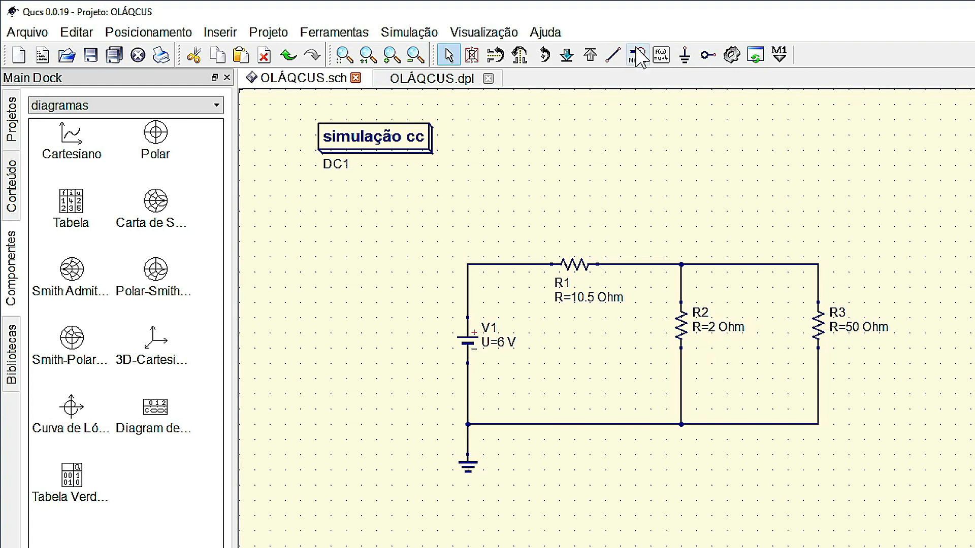
Set the resistance of R3 to 6 Ohm in its component properties and deselect the resistor
right_click(823, 327)
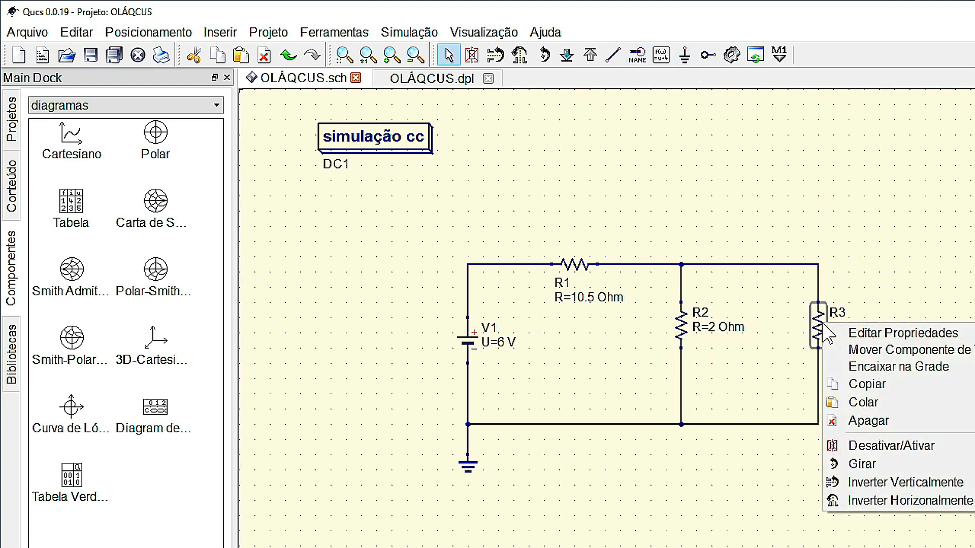
left_click(844, 332)
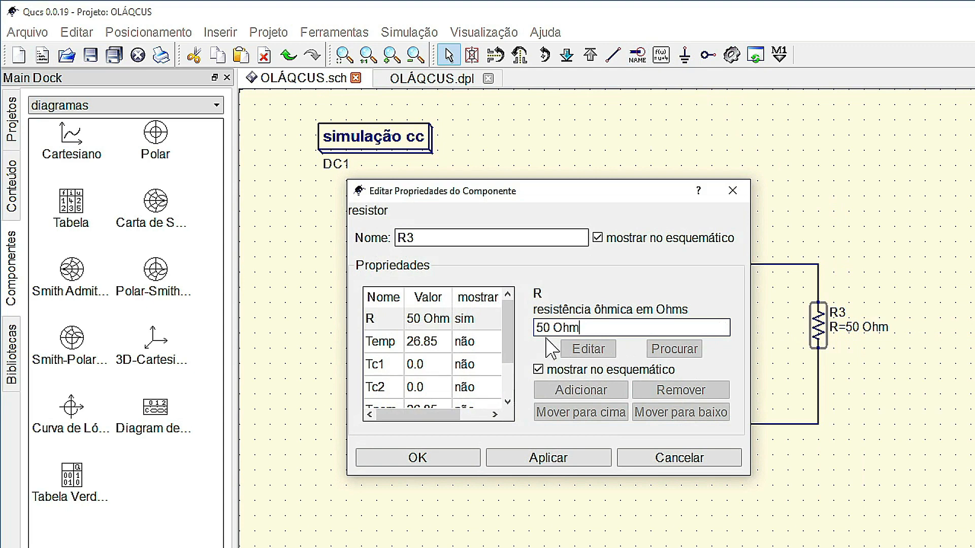
left_click_drag(551, 329, 517, 330)
type("6")
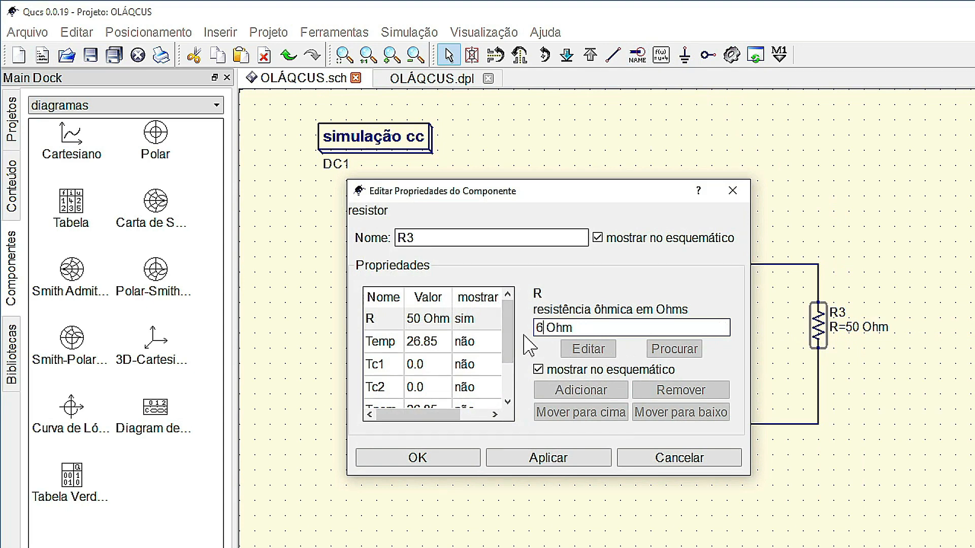
left_click(563, 459)
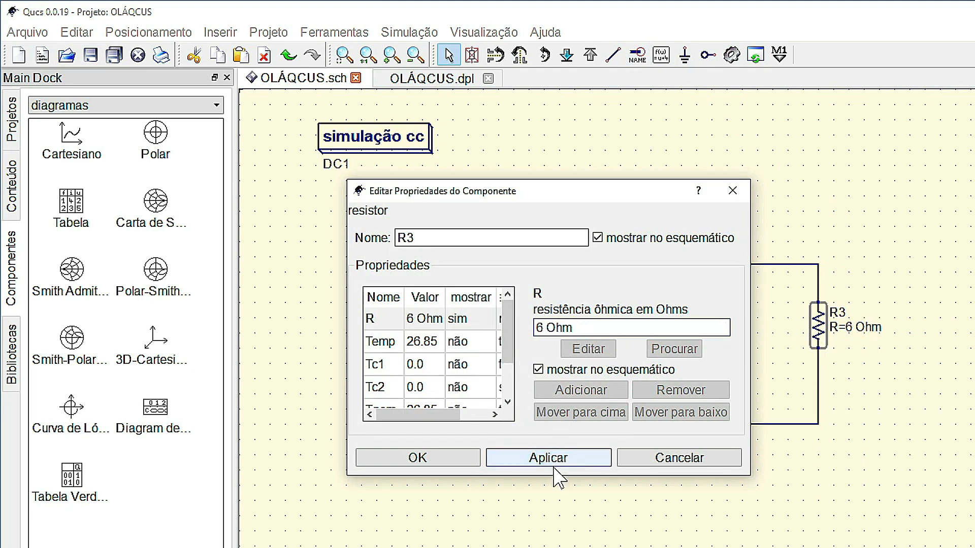
left_click(413, 459)
left_click(920, 311)
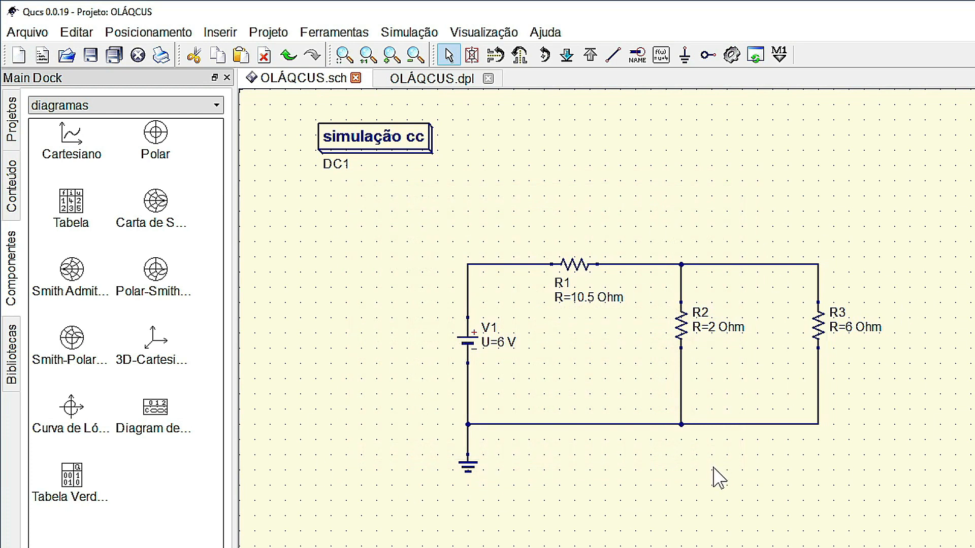
Simulate the circuit with the new resistor values and calculate its DC bias (polarização CC) on the OLÁQCUS.sch schematic
left_click(732, 54)
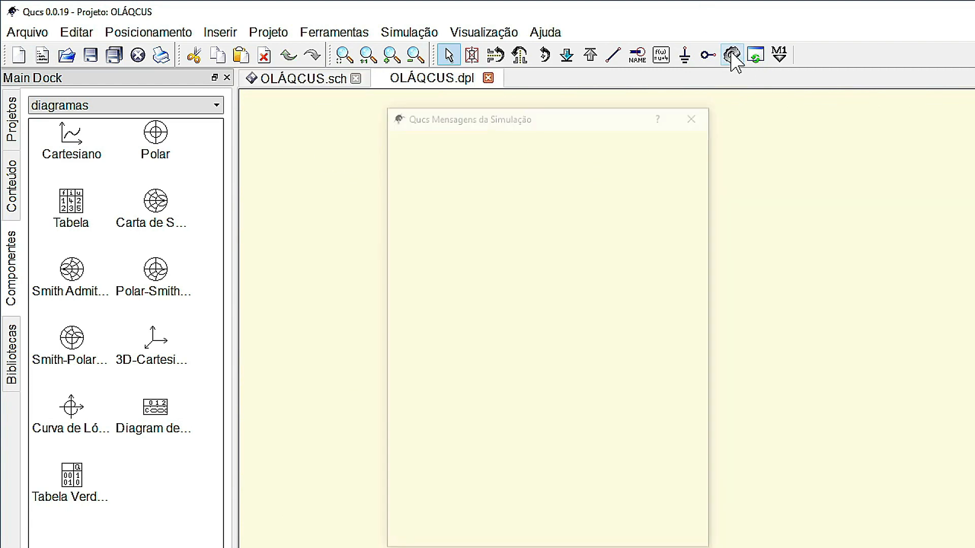
left_click(291, 83)
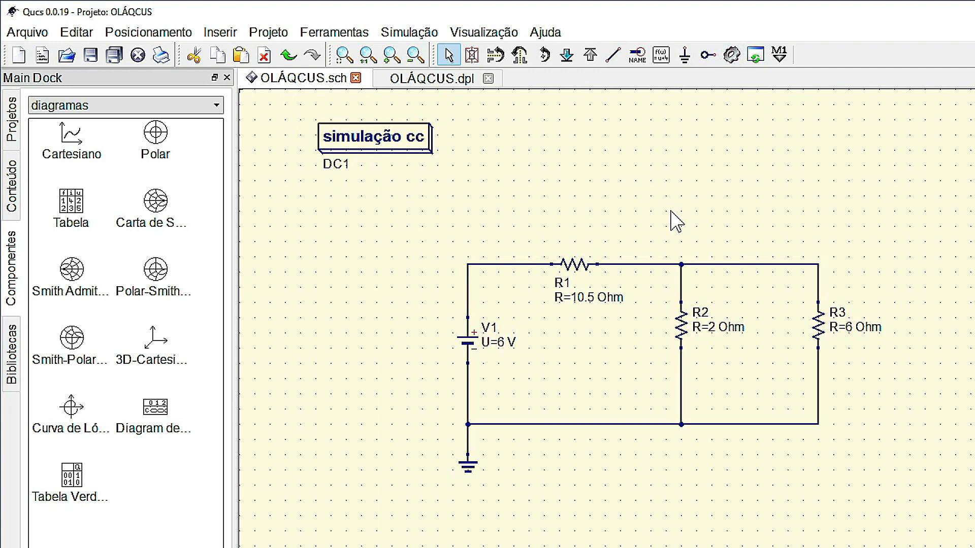
left_click(420, 35)
left_click(441, 89)
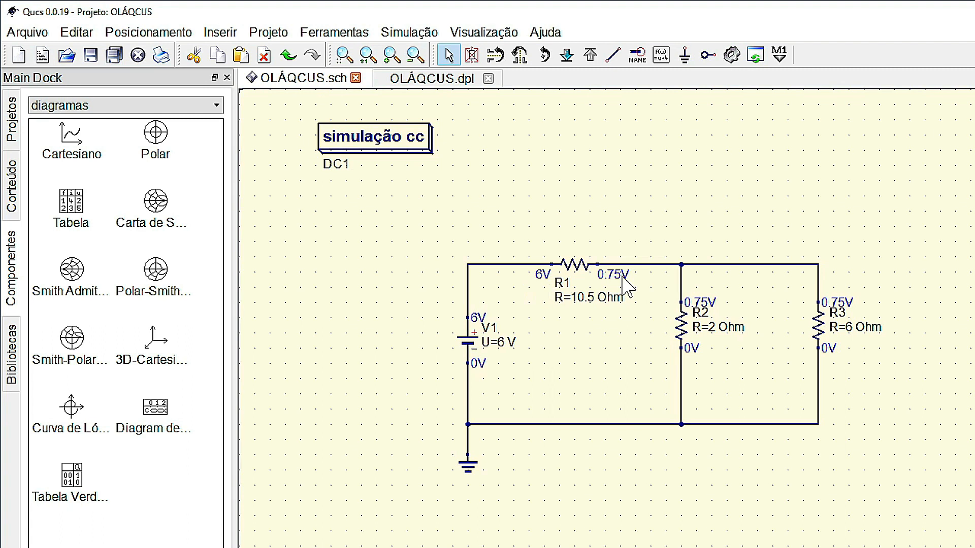
Place a voltage probe (ponteira de tensão) on the schematic above resistor R1
left_click(216, 106)
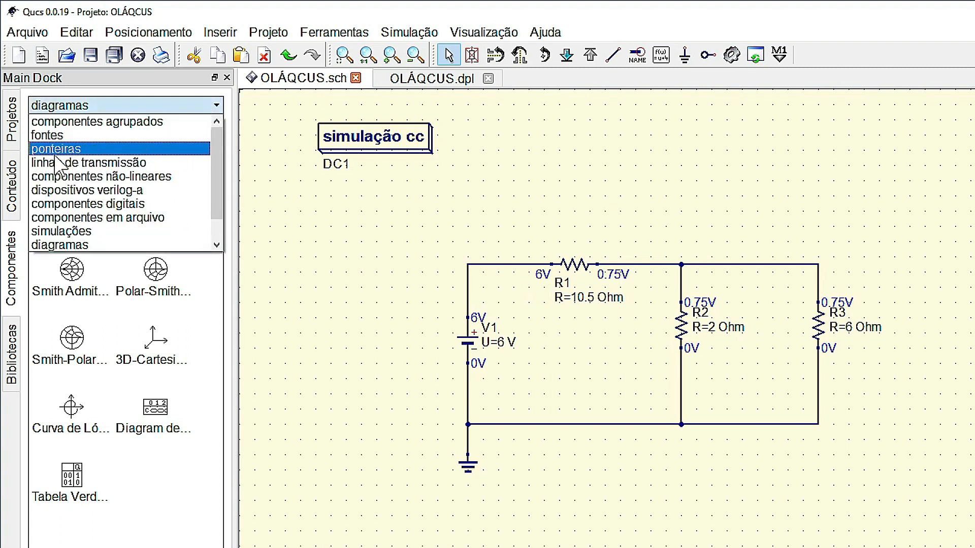
left_click(55, 150)
left_click(147, 152)
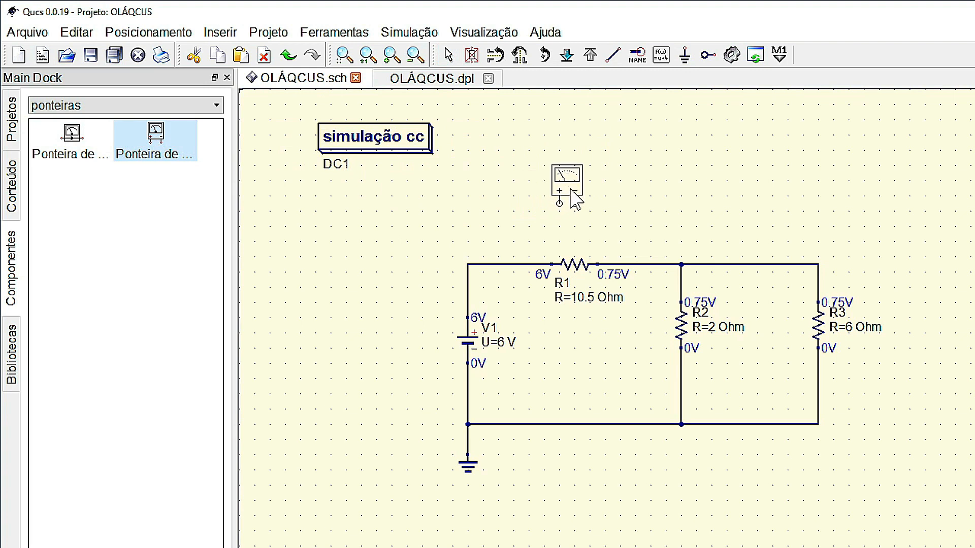
left_click(572, 185)
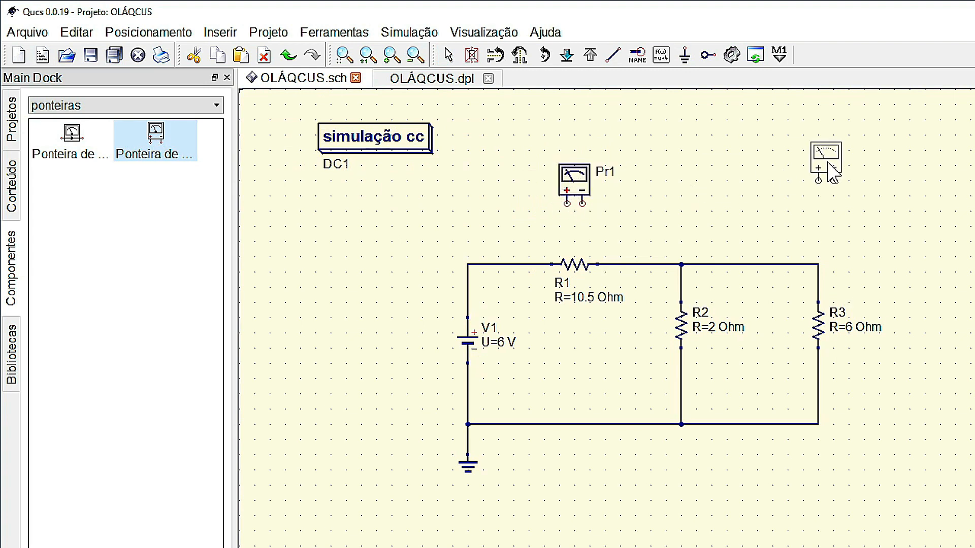
key("Escape")
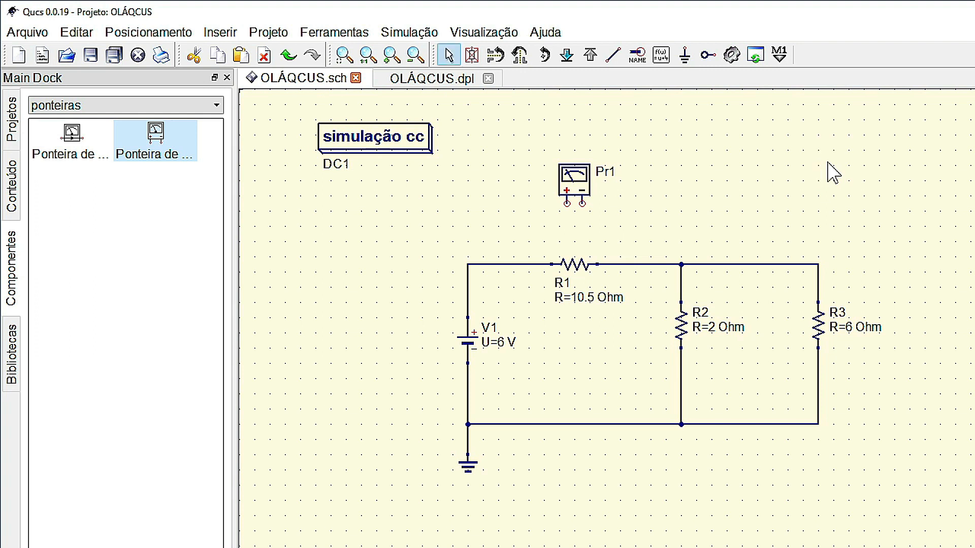
Wire the voltage probe in parallel with R1, positive terminal to the V1 side and negative terminal to the R2 side
left_click(615, 61)
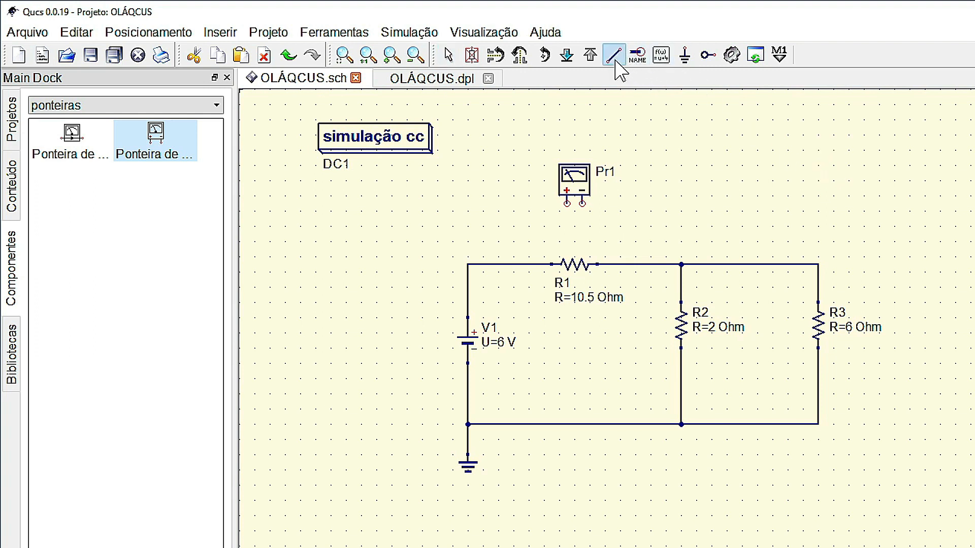
left_click(567, 203)
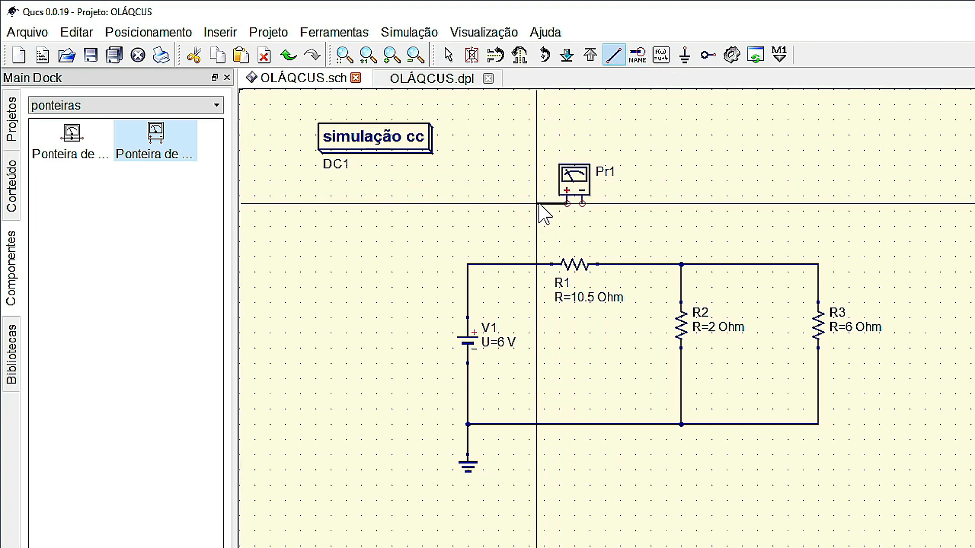
left_click(528, 203)
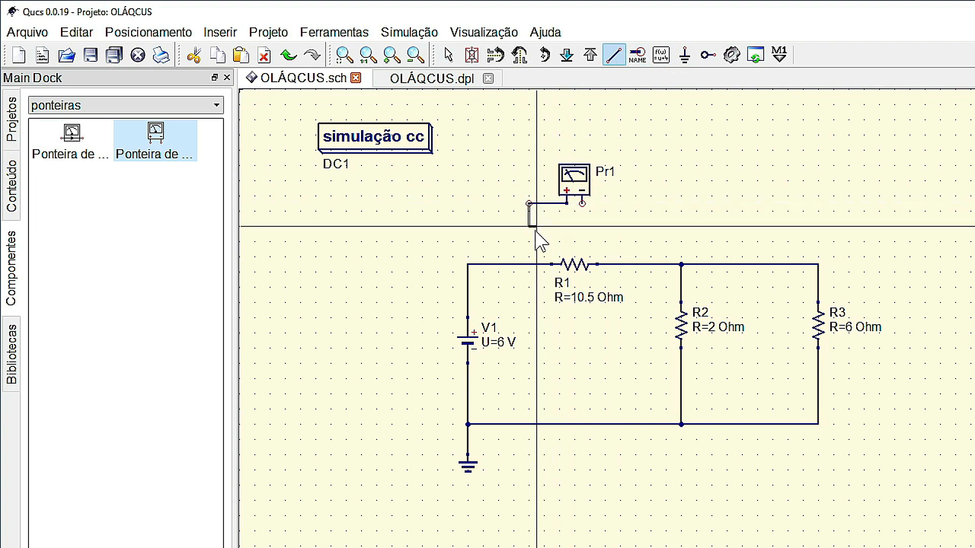
left_click(528, 264)
left_click(581, 203)
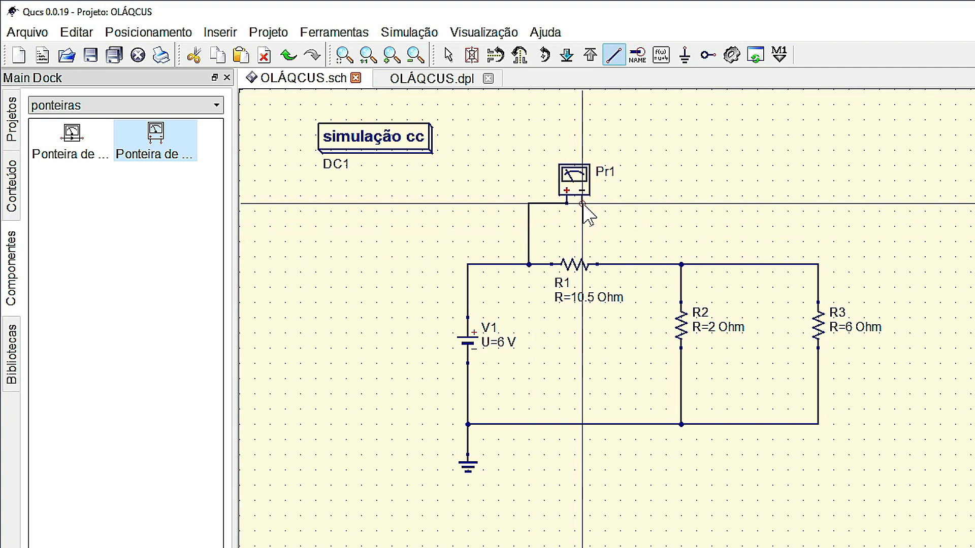
left_click(628, 203)
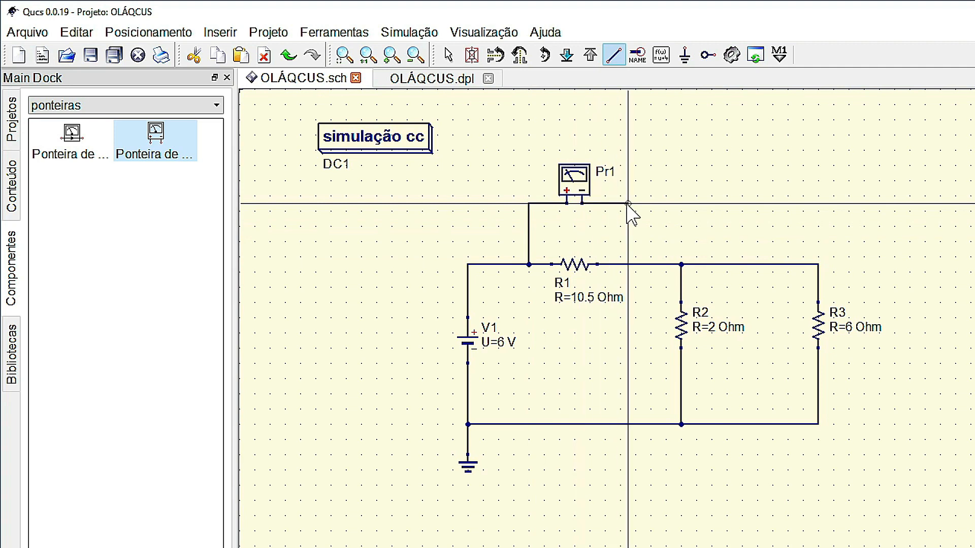
left_click(628, 264)
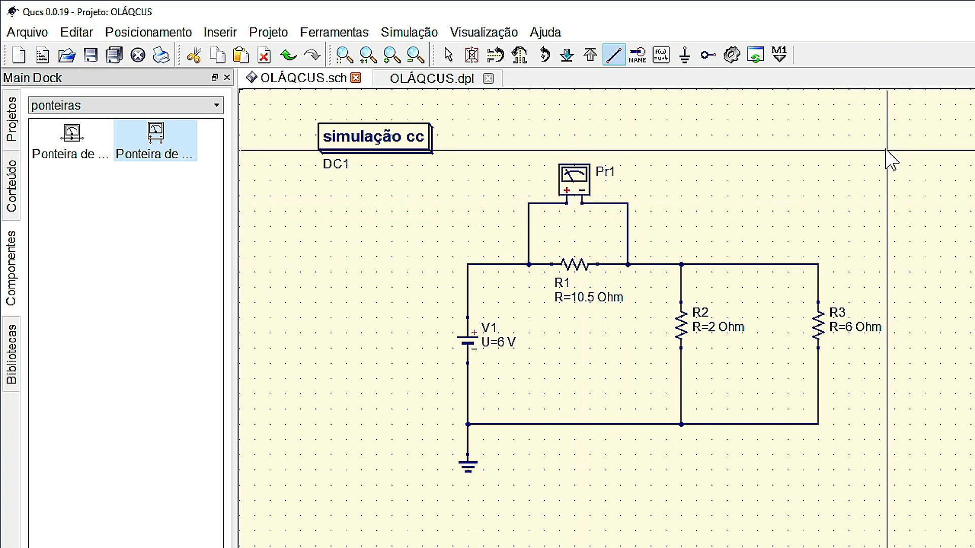
key("Escape")
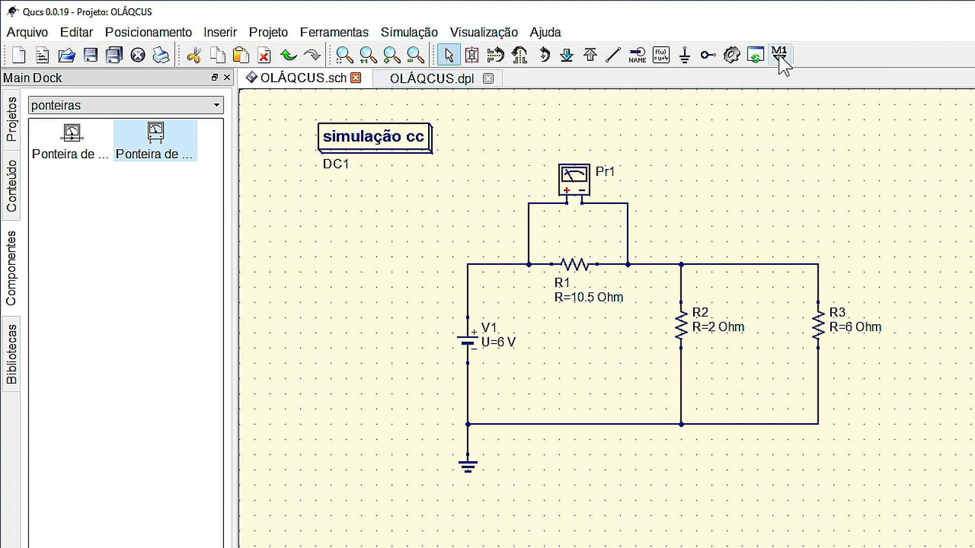
Simulate the circuit with the voltage probe connected and calculate the DC bias on the schematic
left_click(735, 56)
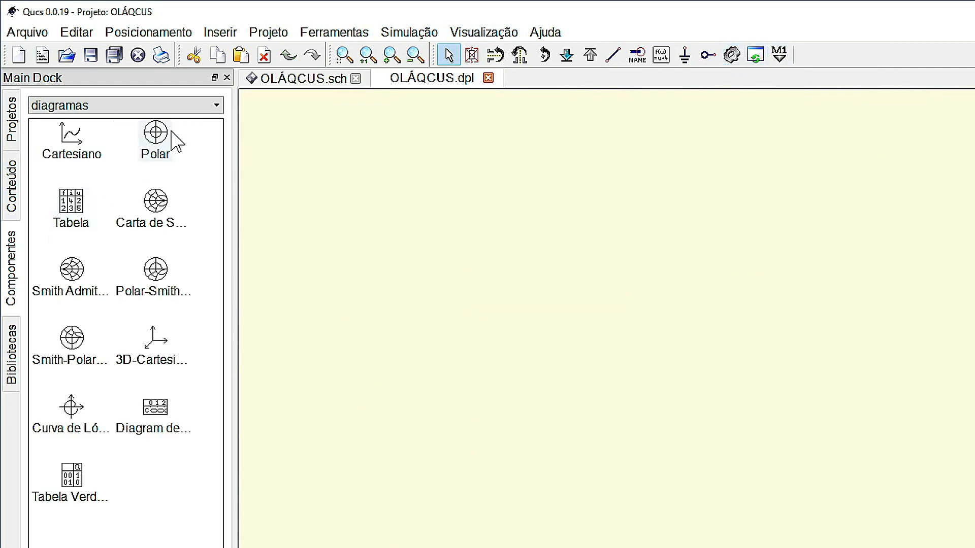
left_click(278, 80)
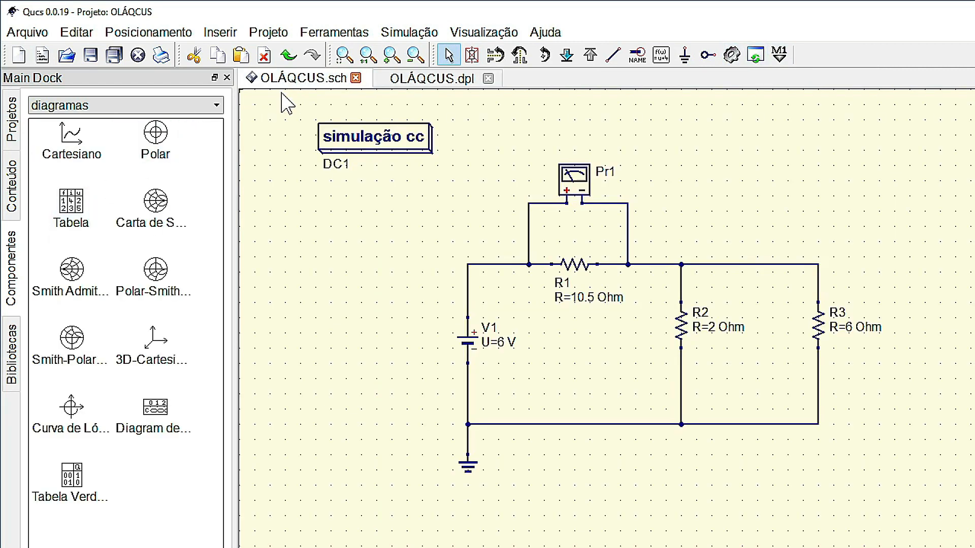
left_click(414, 32)
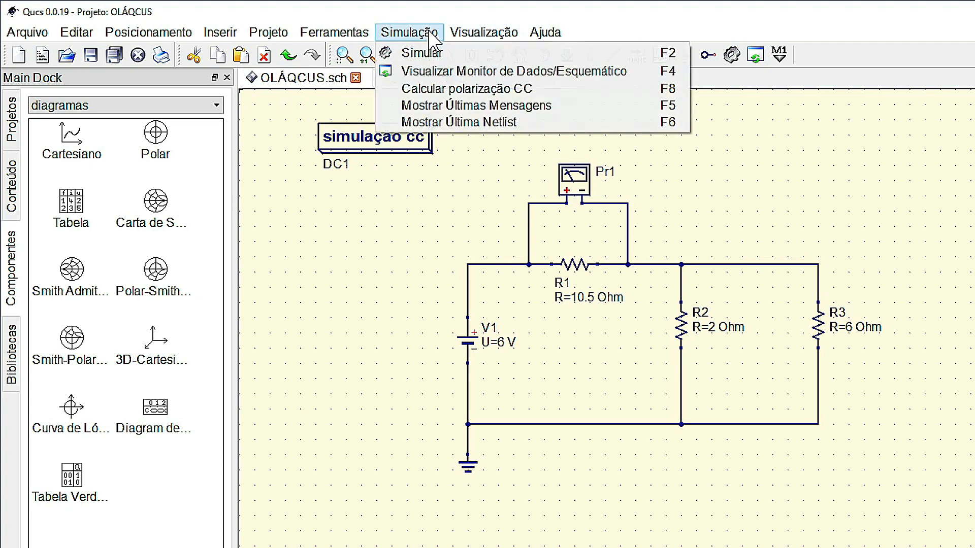
left_click(459, 89)
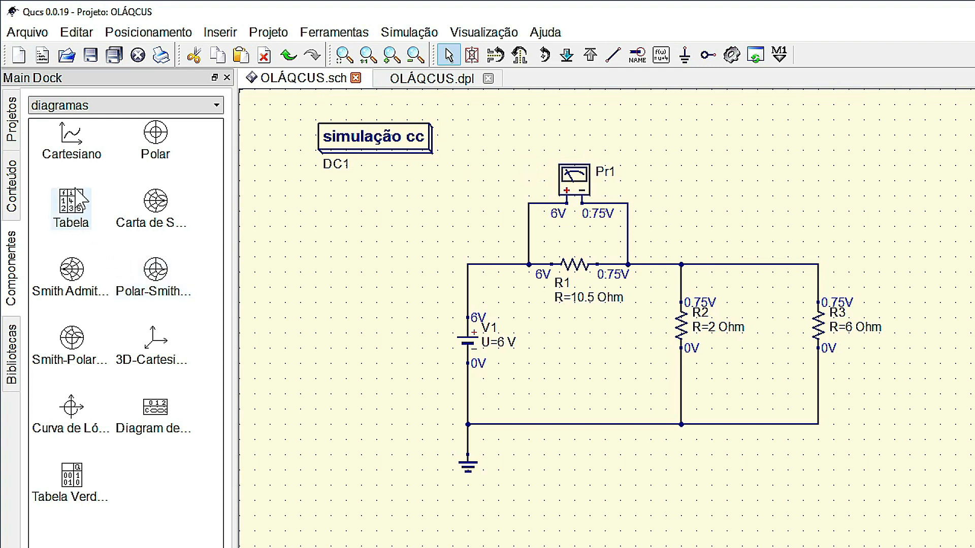
left_click(218, 107)
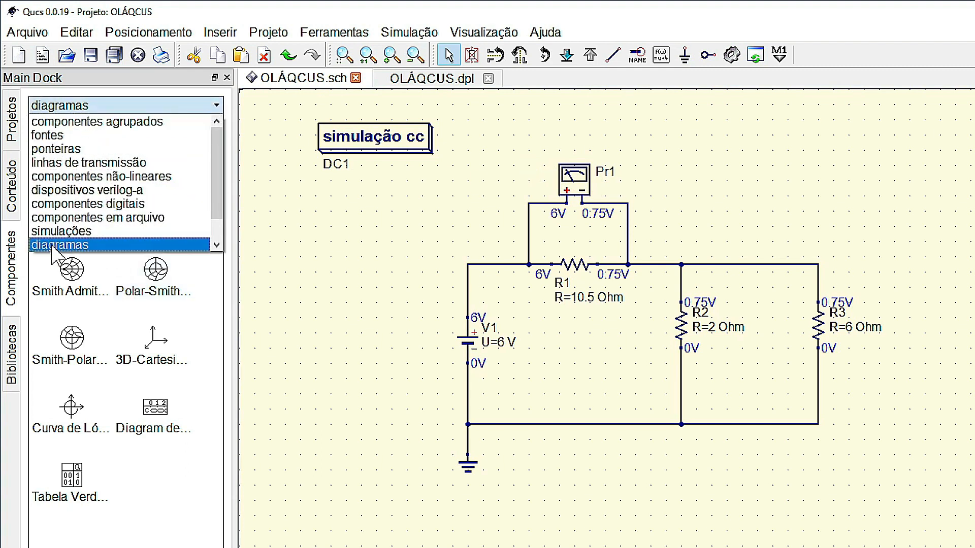
left_click(51, 246)
left_click(217, 105)
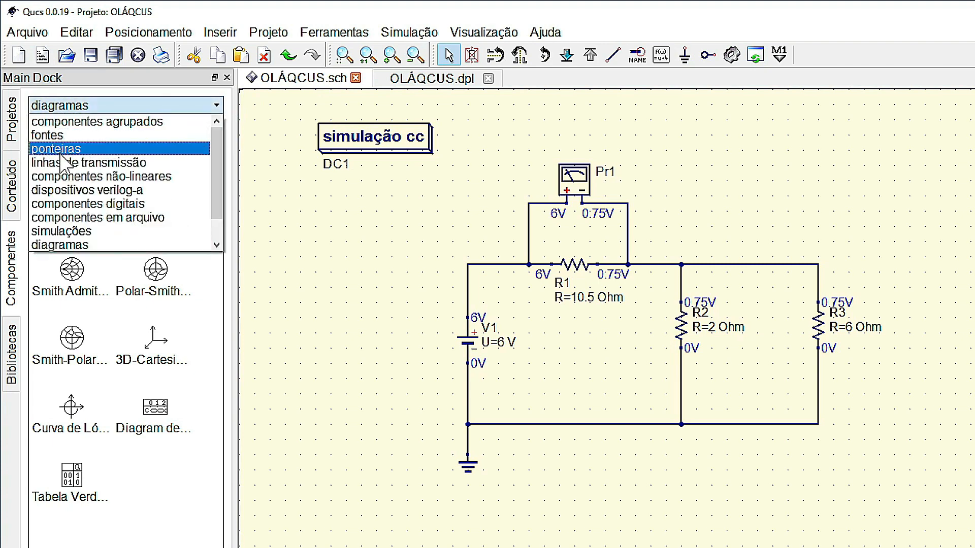
left_click(60, 232)
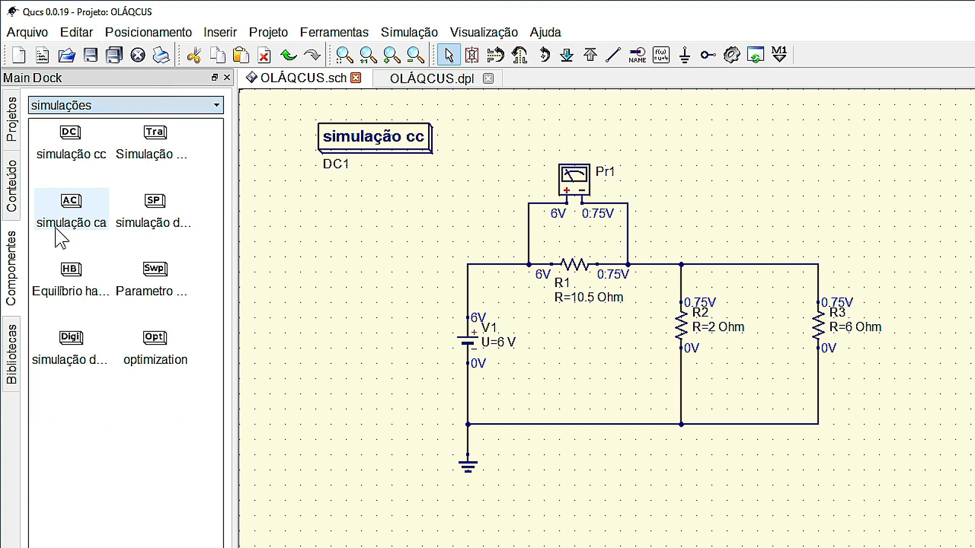
left_click(216, 107)
left_click(71, 246)
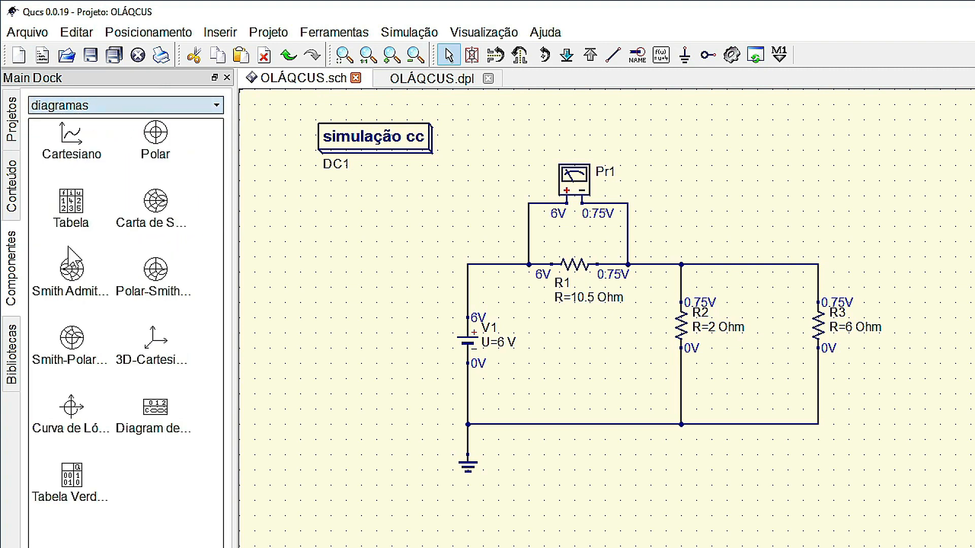
left_click(74, 213)
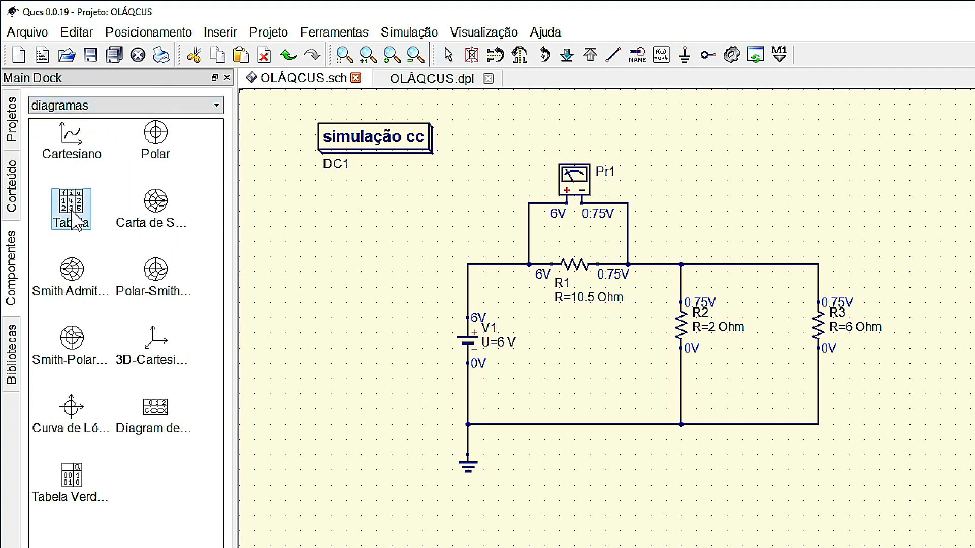
left_click(733, 249)
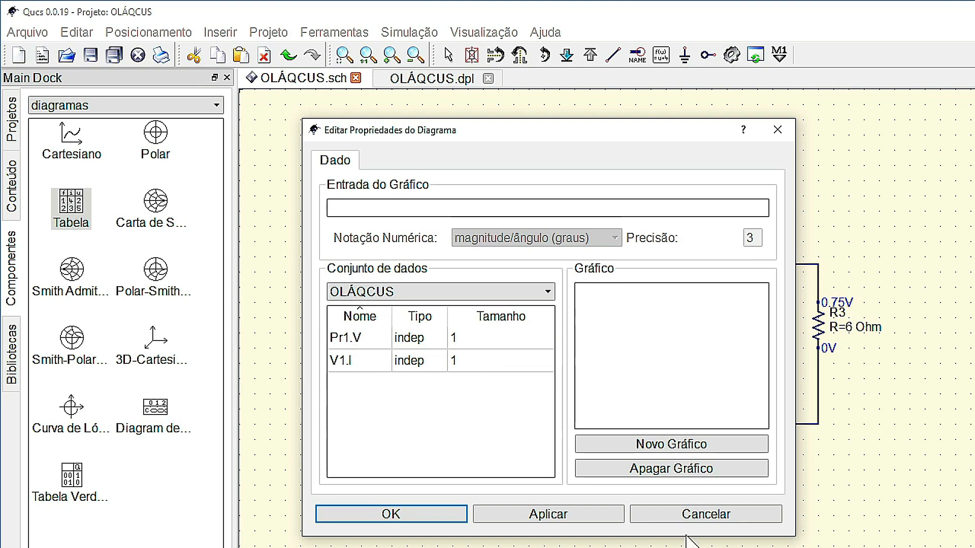
left_click(707, 513)
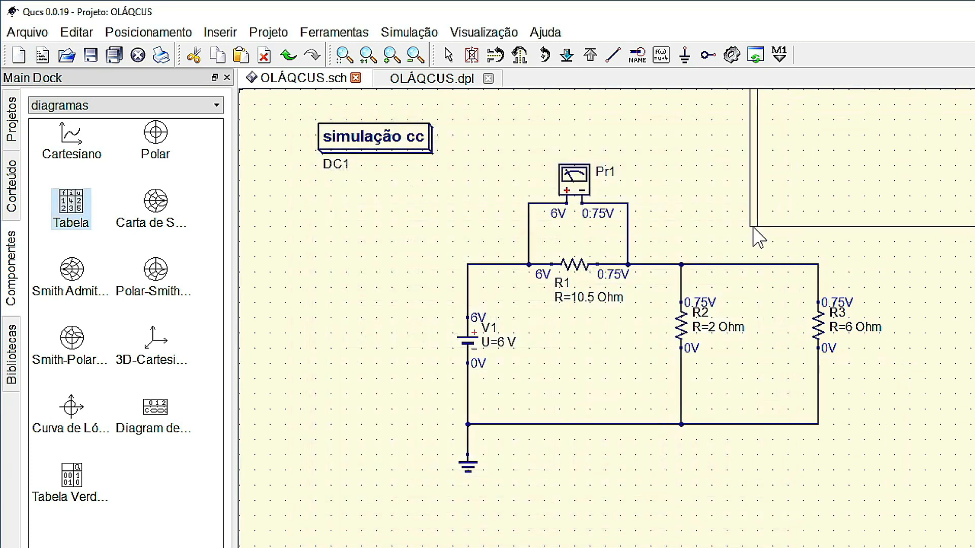
key("Escape")
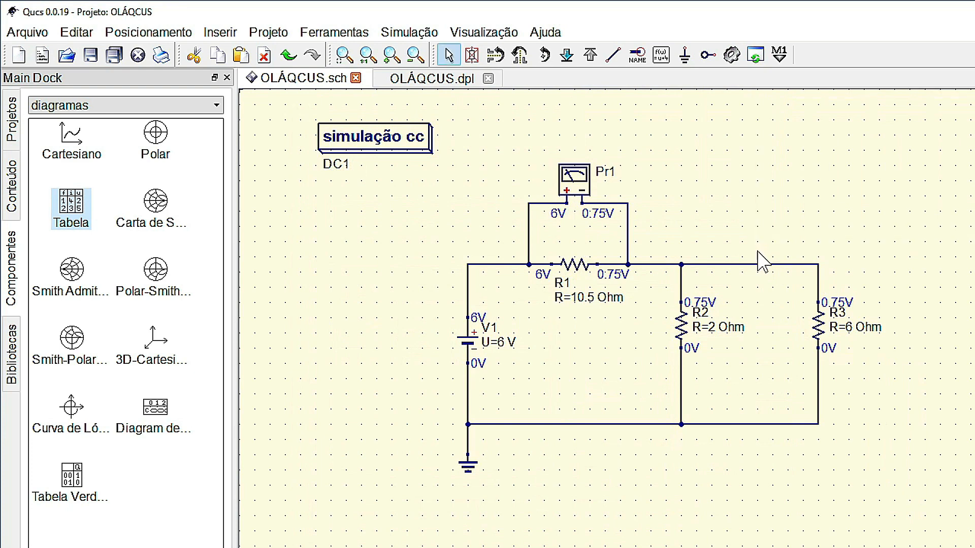
Rename the voltage probe across R1 as VR1, rerun the simulation and return to the OLÁQCUS.sch schematic
right_click(580, 172)
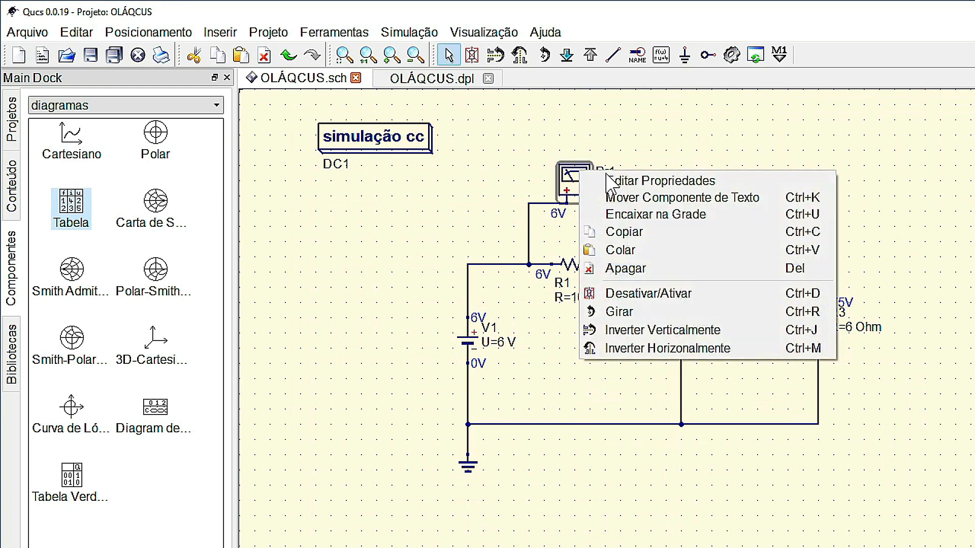
left_click(614, 181)
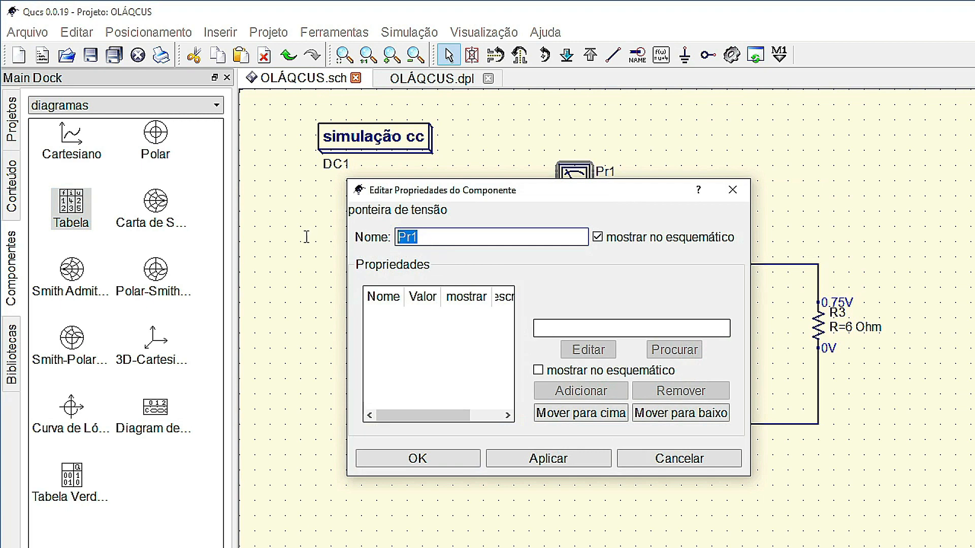
type("VR1")
left_click(556, 459)
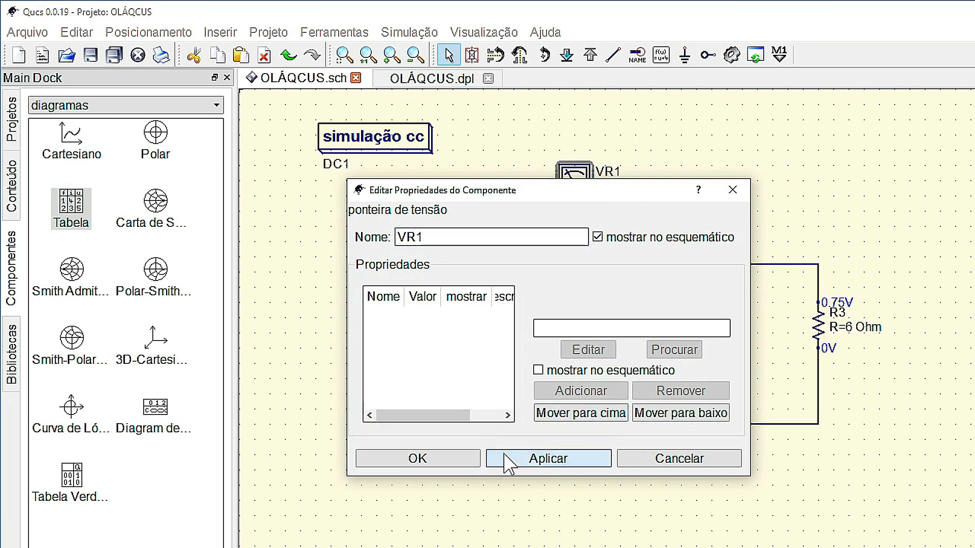
left_click(441, 459)
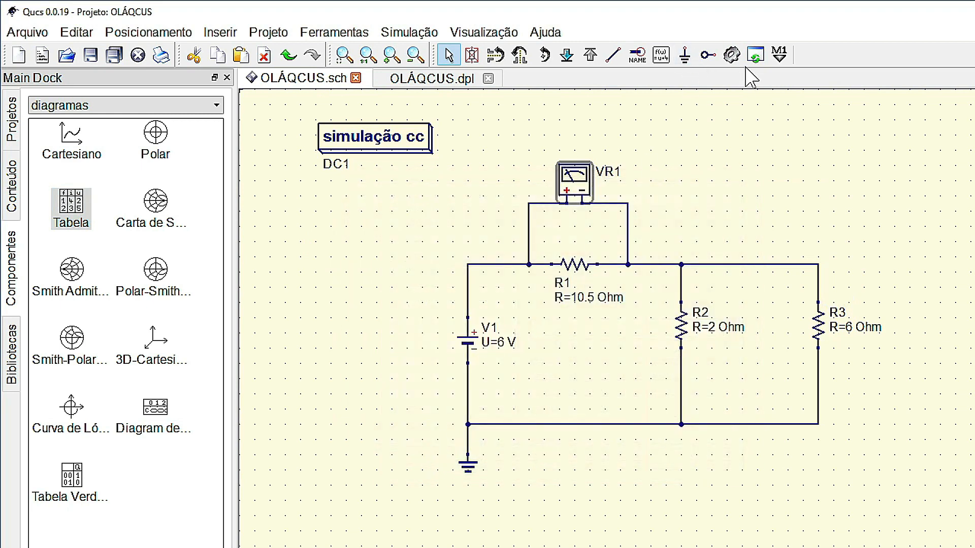
left_click(729, 60)
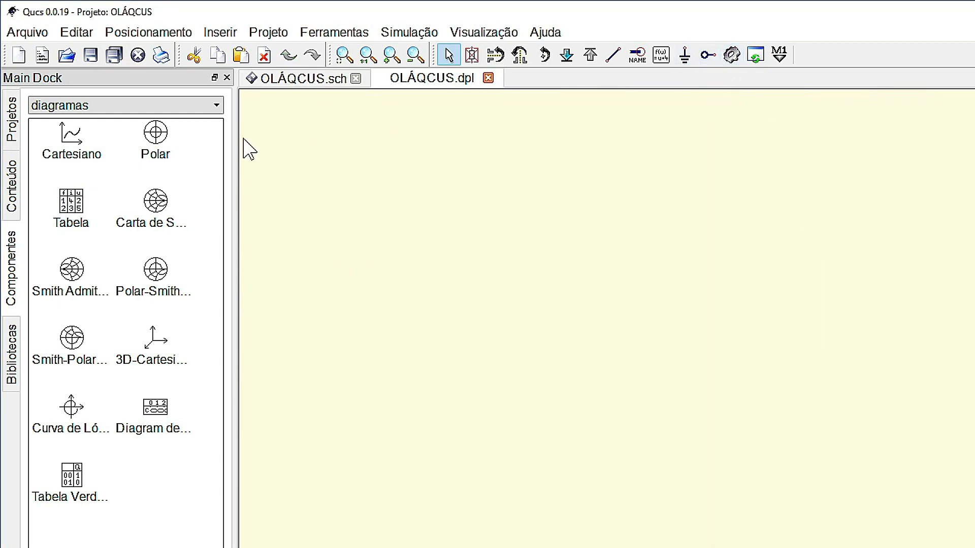
left_click(291, 83)
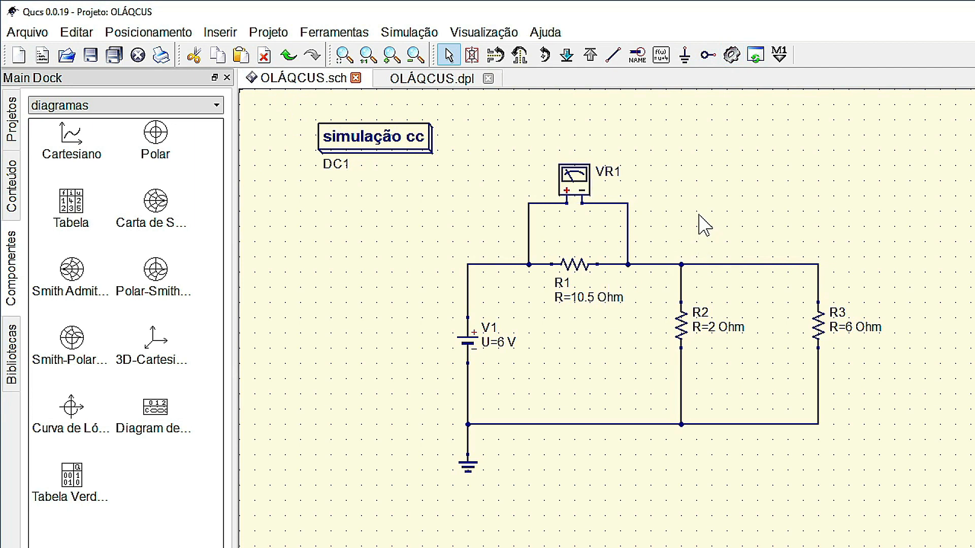
Place a table diagram in the empty area beside the circuit and list the probe voltage VR1.V in it
left_click(76, 211)
left_click(734, 256)
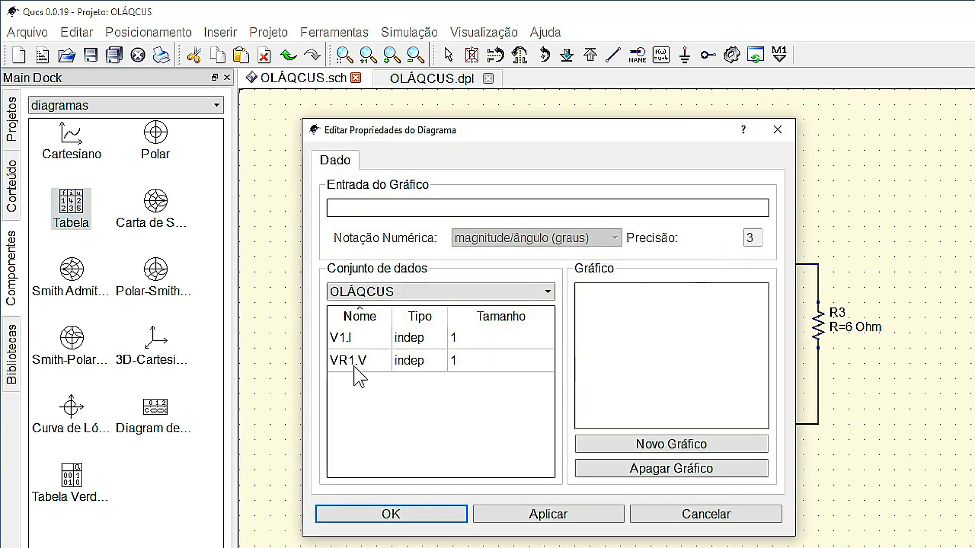
left_click(359, 362)
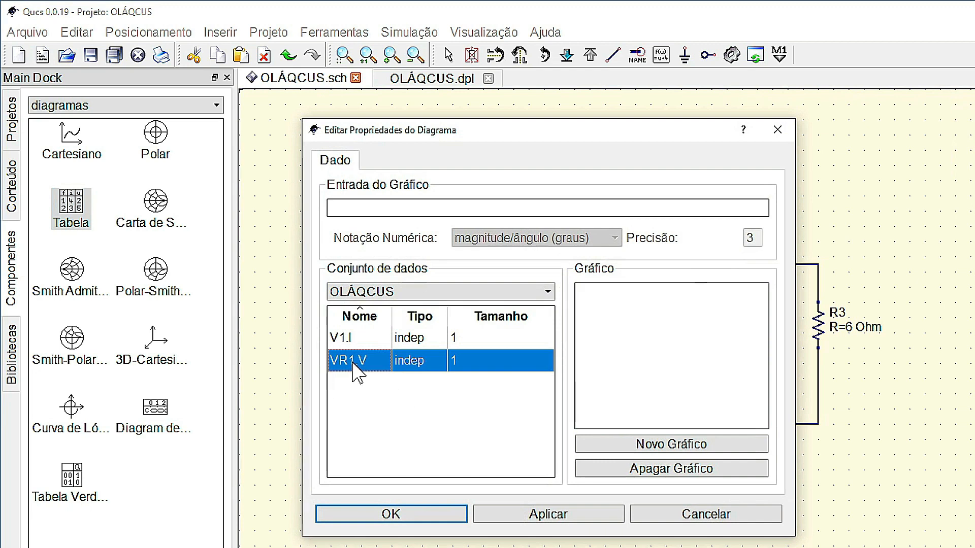
double_click(352, 362)
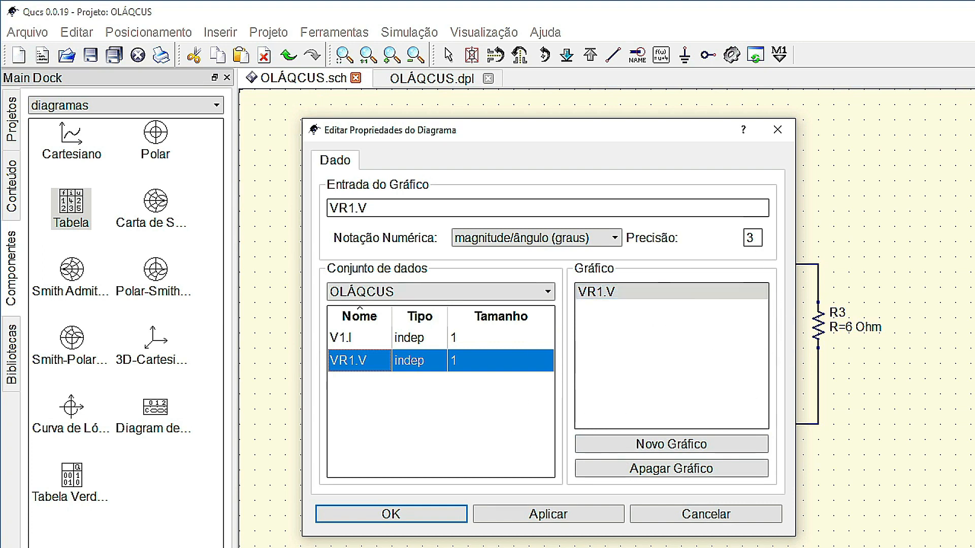
left_click(413, 514)
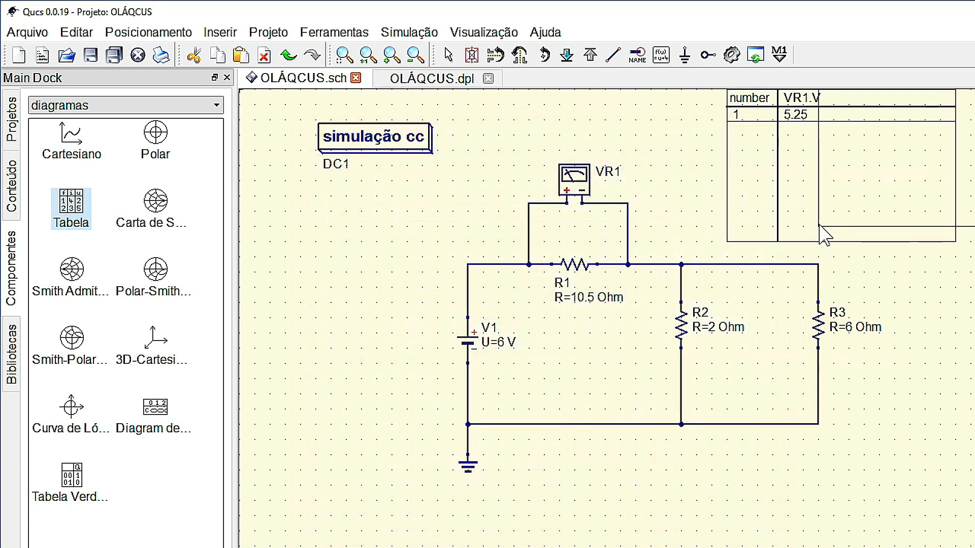
key("Escape")
Shrink the VR1.V table to its filled cells and place it directly above the VR1 voltage probe
left_click(838, 110)
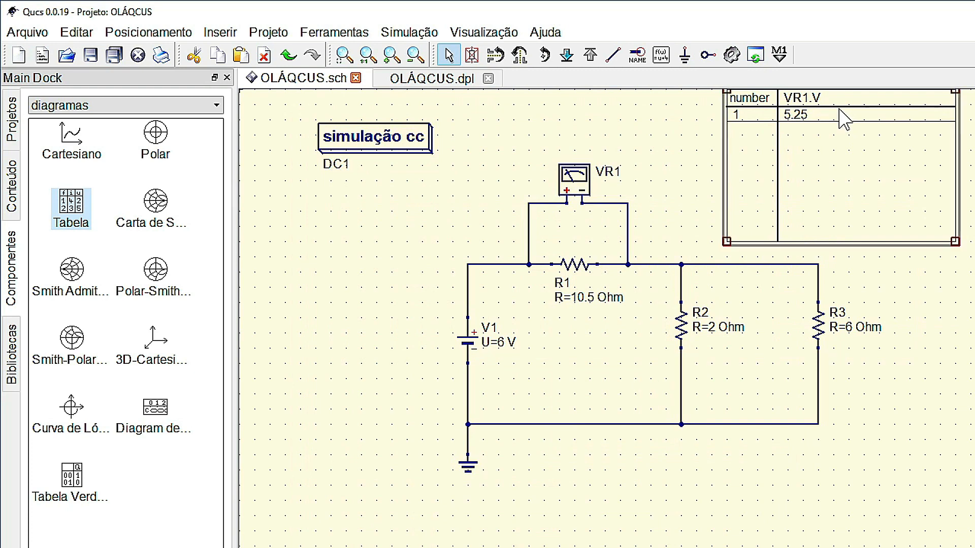
left_click_drag(955, 243, 599, 131)
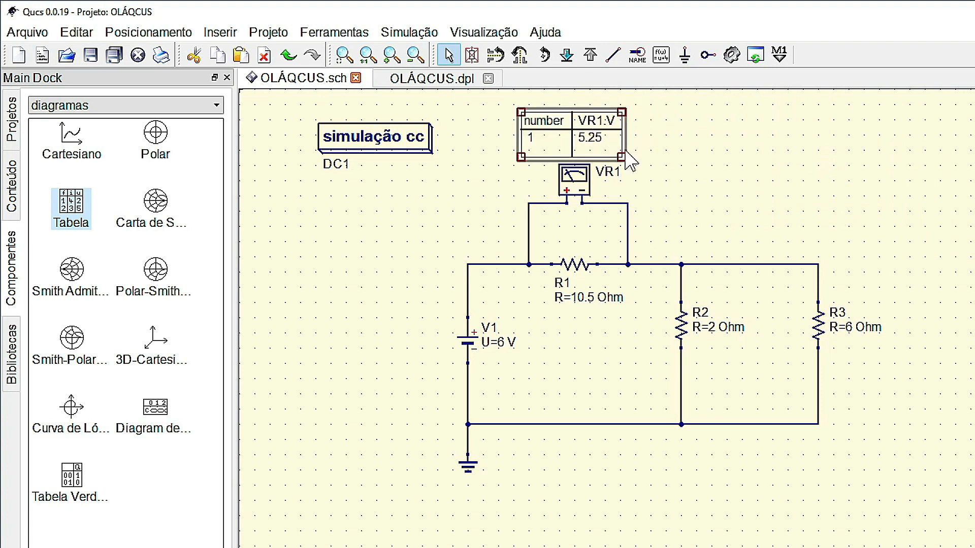
double_click(589, 120)
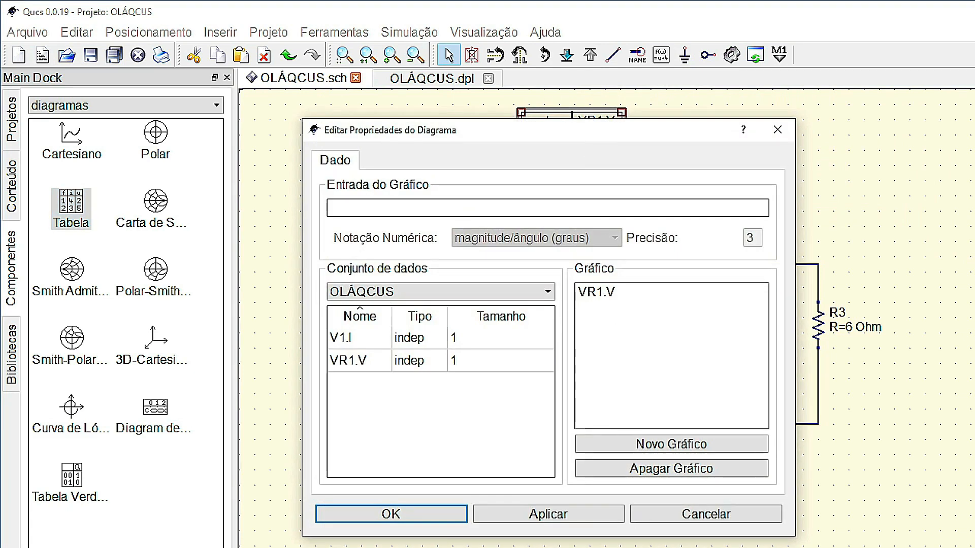
left_click(703, 518)
left_click(721, 201)
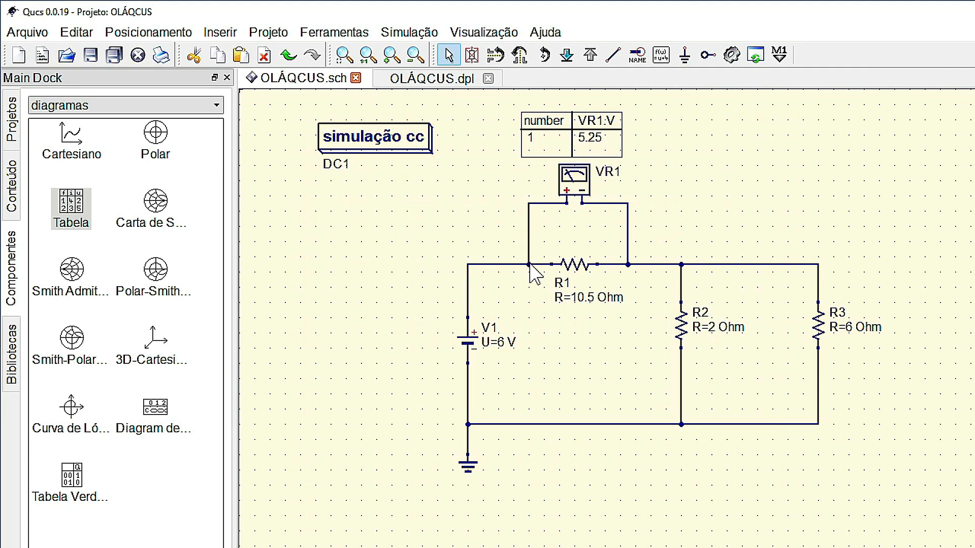
Simulate the circuit, return to the OLÁQCUS.sch schematic and calculate its DC bias
left_click(731, 55)
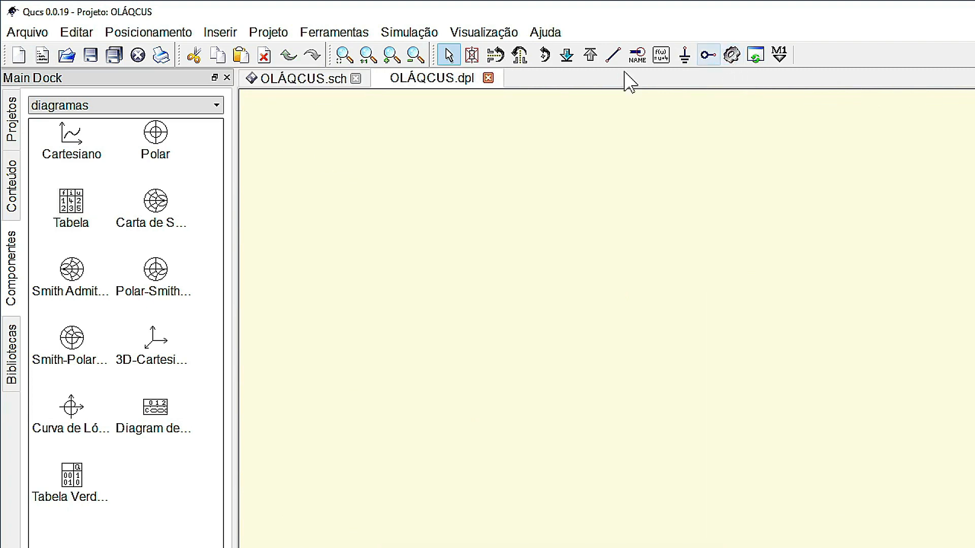
left_click(269, 91)
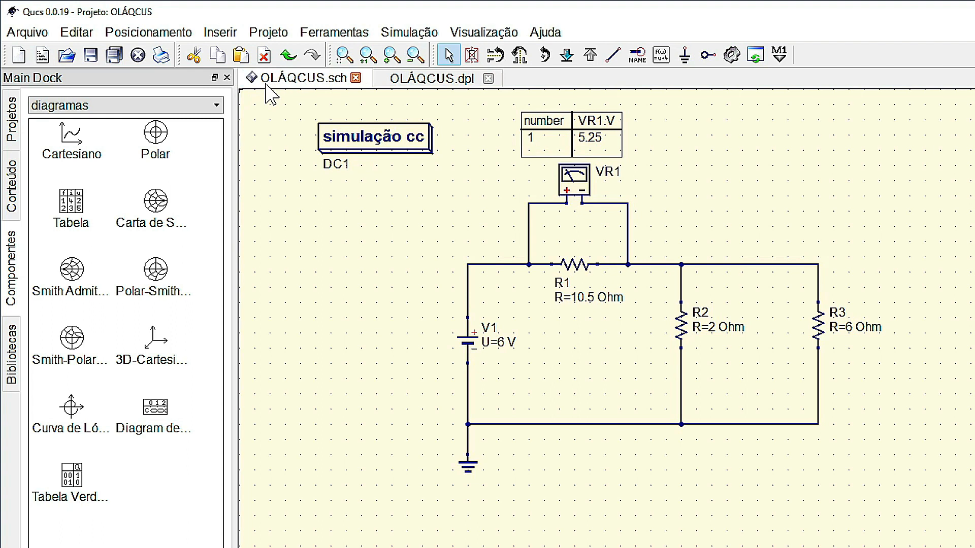
left_click(416, 32)
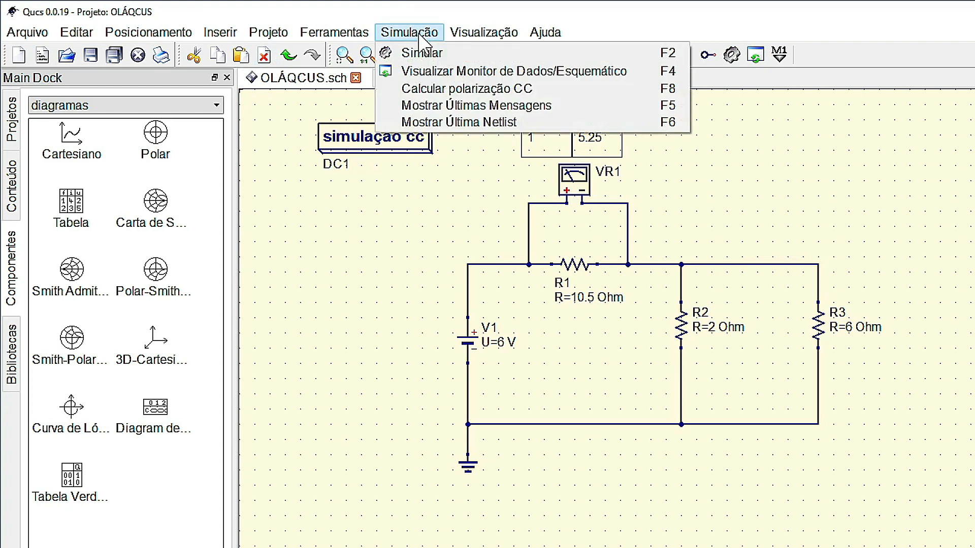
left_click(447, 87)
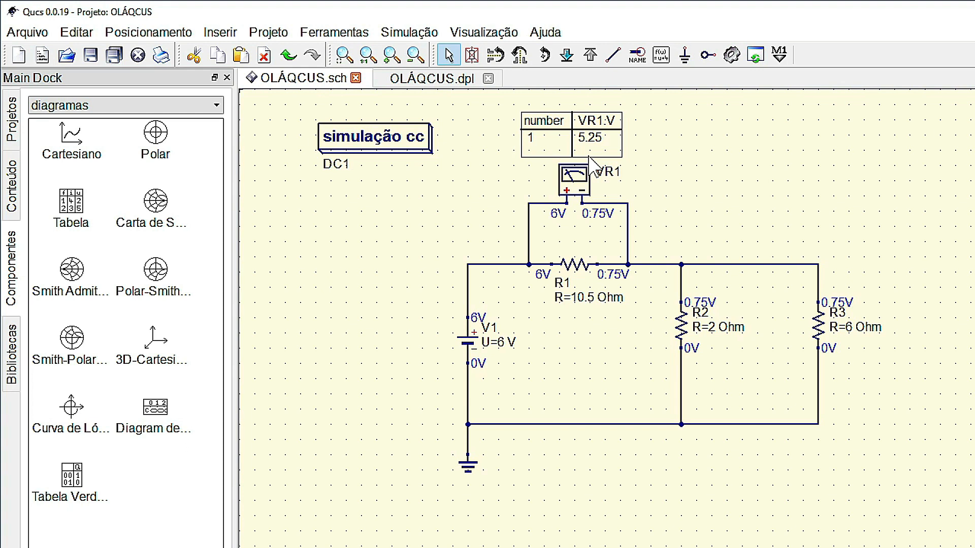
Move the voltage source V1, its ground and vertical wires away from R1, lengthening the horizontal wires between them
left_click_drag(405, 246, 518, 515)
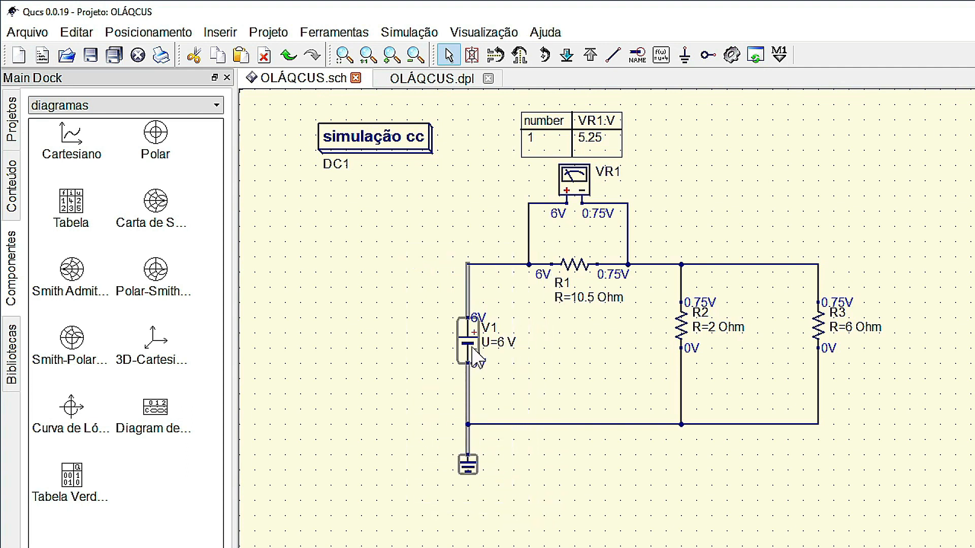
left_click_drag(477, 350, 369, 343)
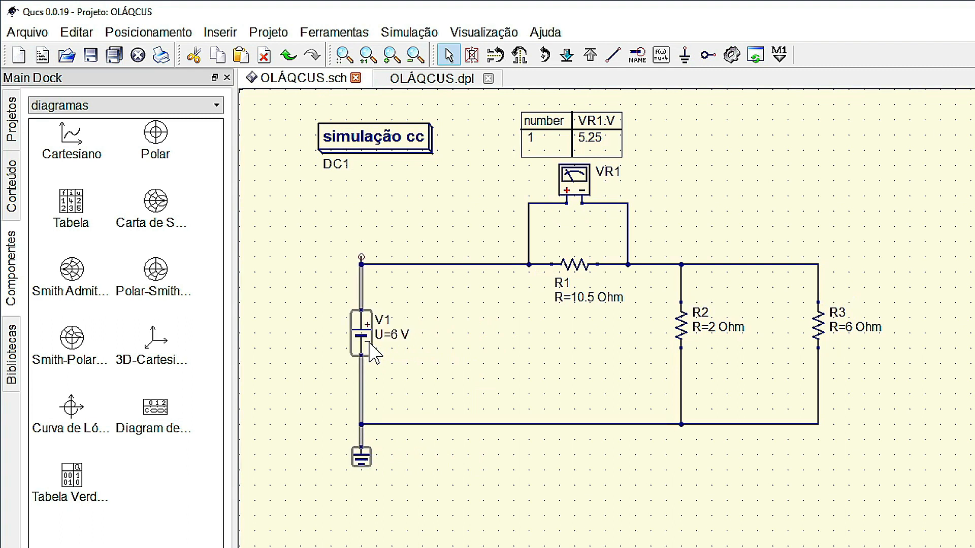
left_click(463, 374)
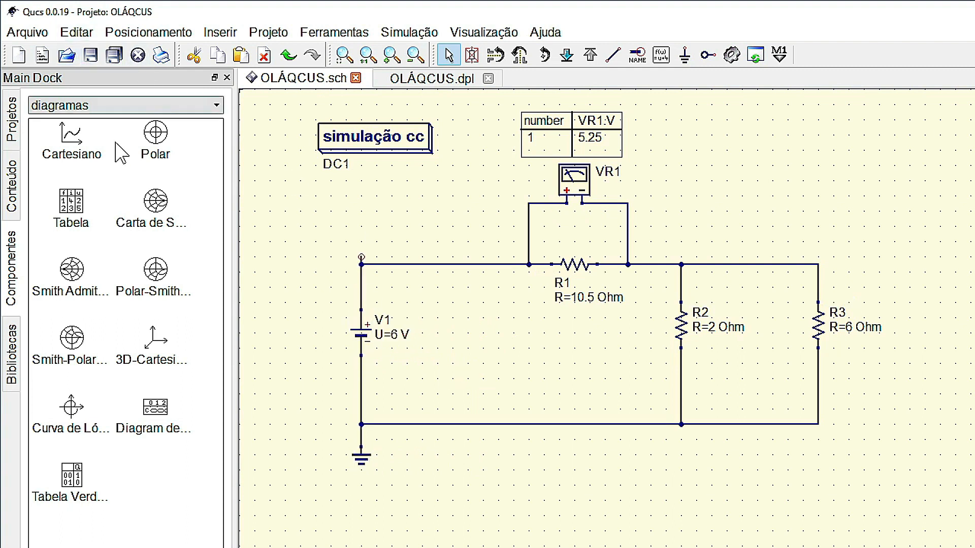
Try to place a current probe (ponteira de corrente) on the wire between V1 and R1 and undo the placement
left_click(215, 107)
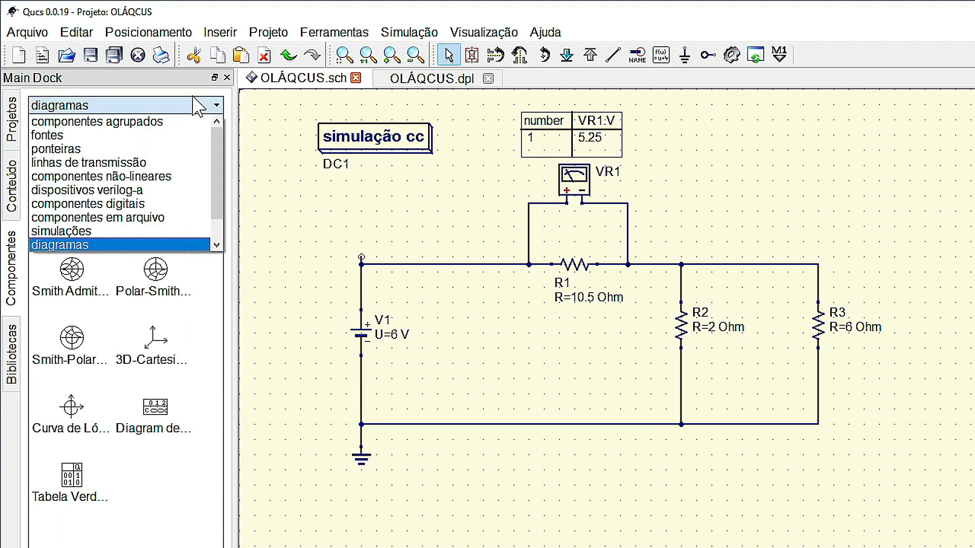
left_click(40, 149)
left_click(69, 142)
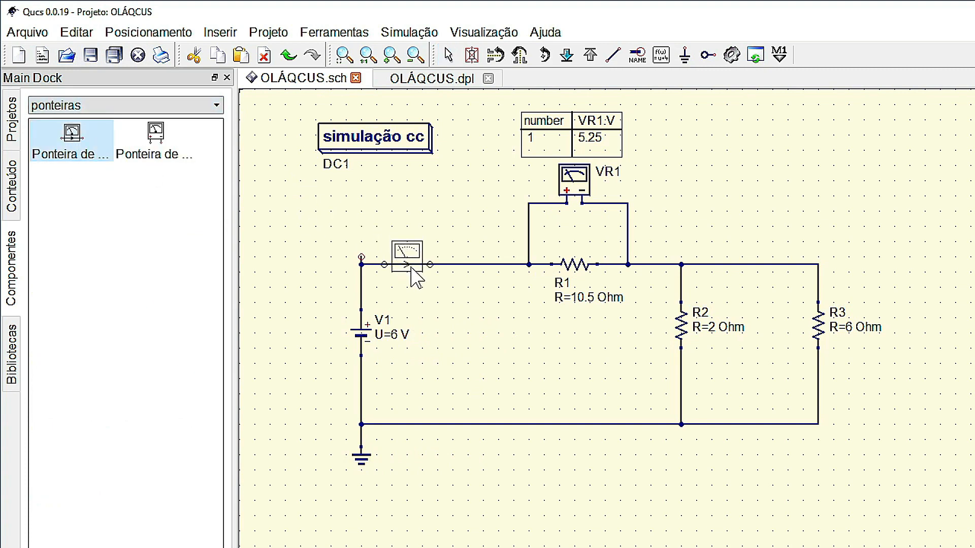
left_click(416, 268)
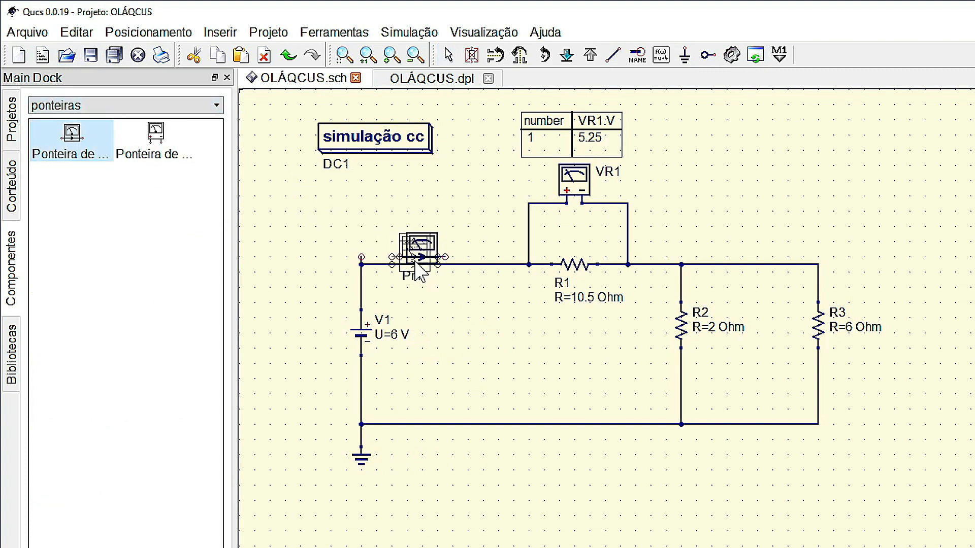
right_click(449, 304)
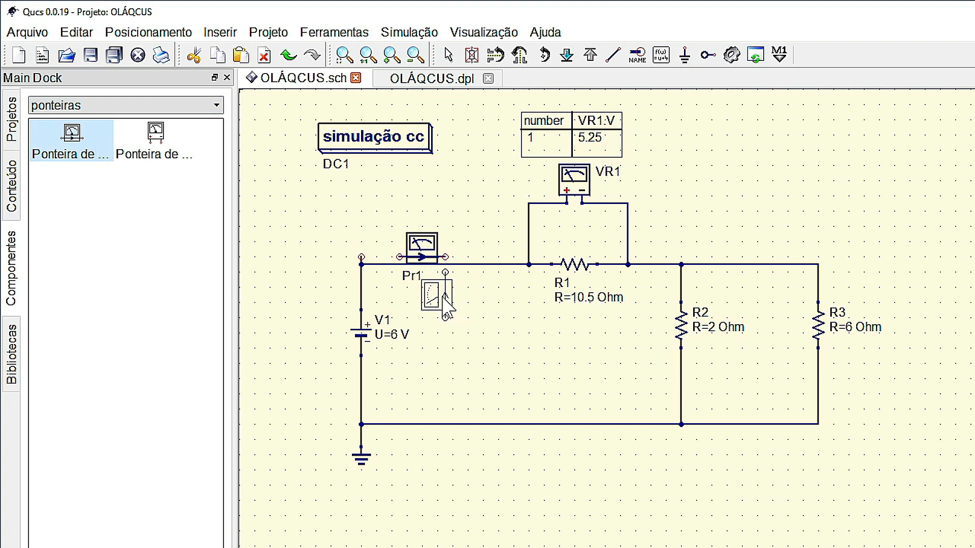
key("Escape")
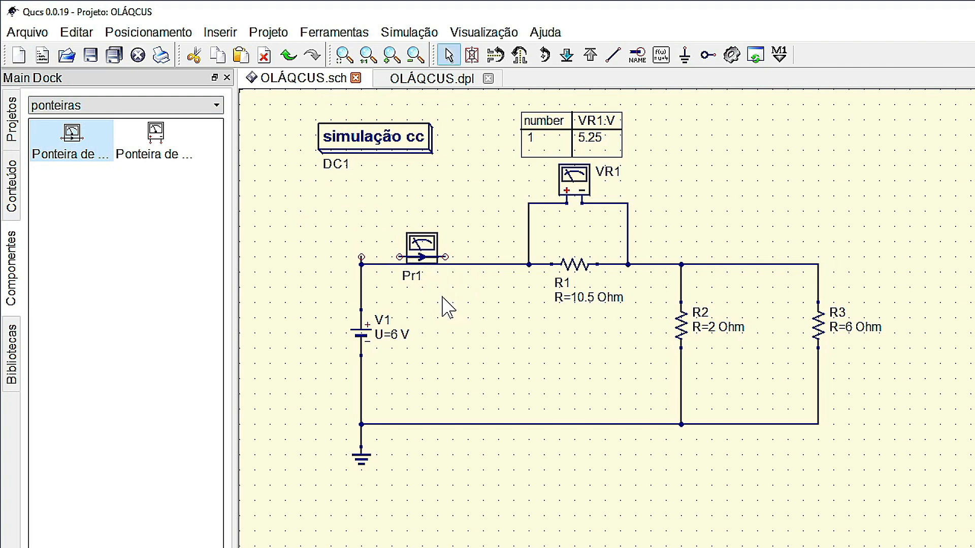
key("ctrl+z")
Place a current probe in series, exactly on the wire between V1 and R1
left_click(72, 146)
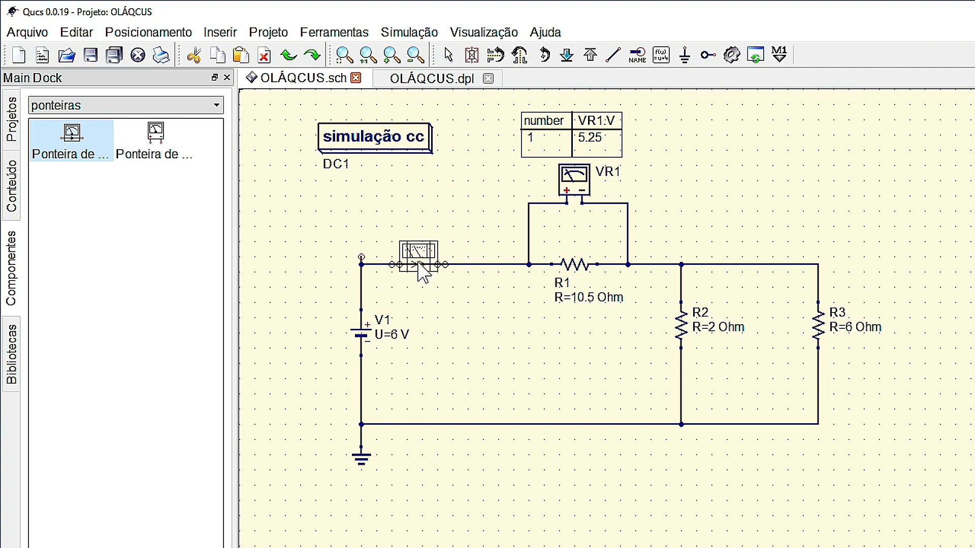
left_click(419, 263)
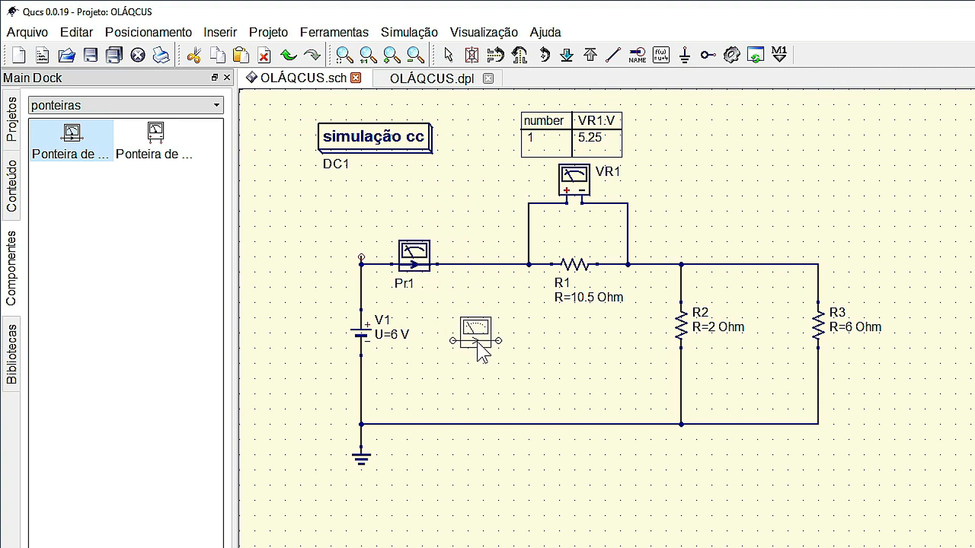
key("Escape")
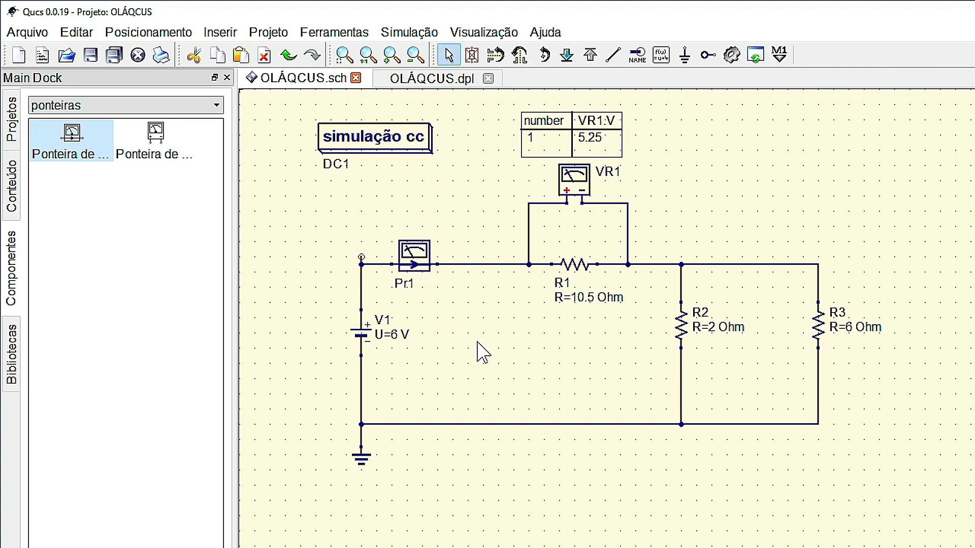
Rename the current probe between V1 and R1 as IR1, keeping its name displayed on the schematic
right_click(427, 263)
left_click(451, 263)
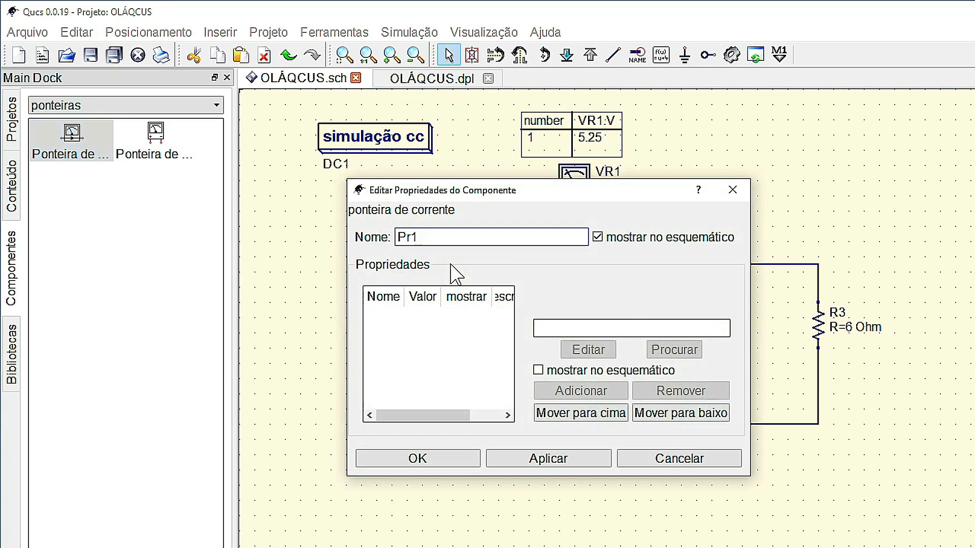
key("BackSpace")
key("BackSpace")
key("BackSpace")
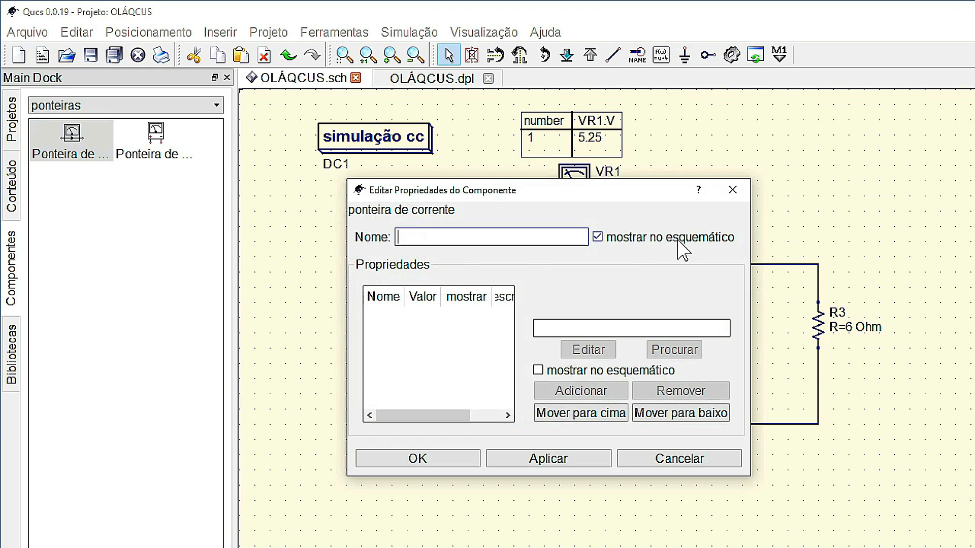
type("IR1")
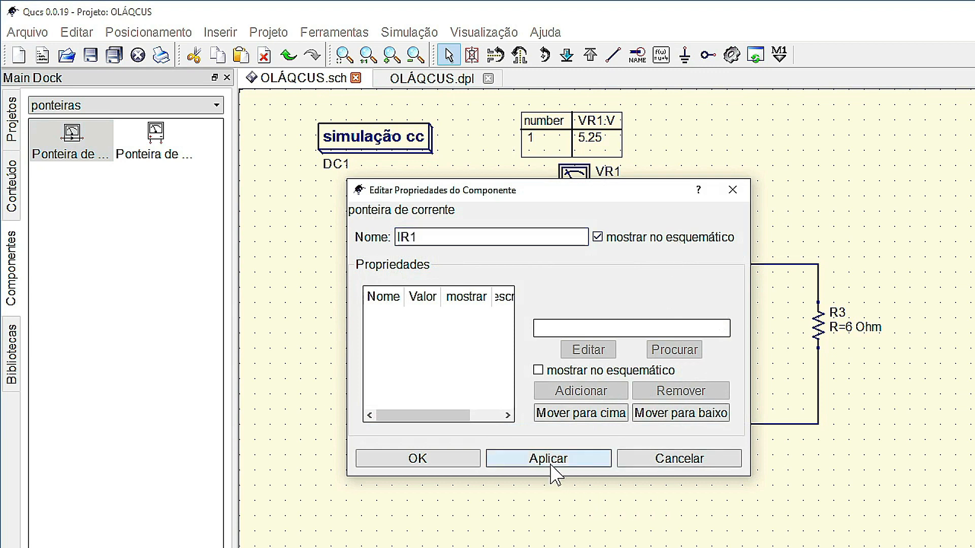
left_click(455, 462)
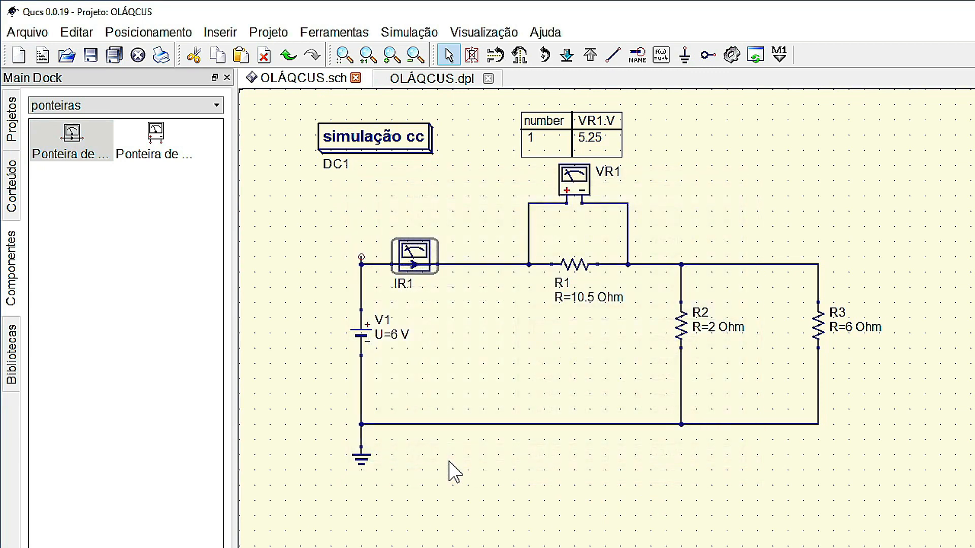
left_click(528, 363)
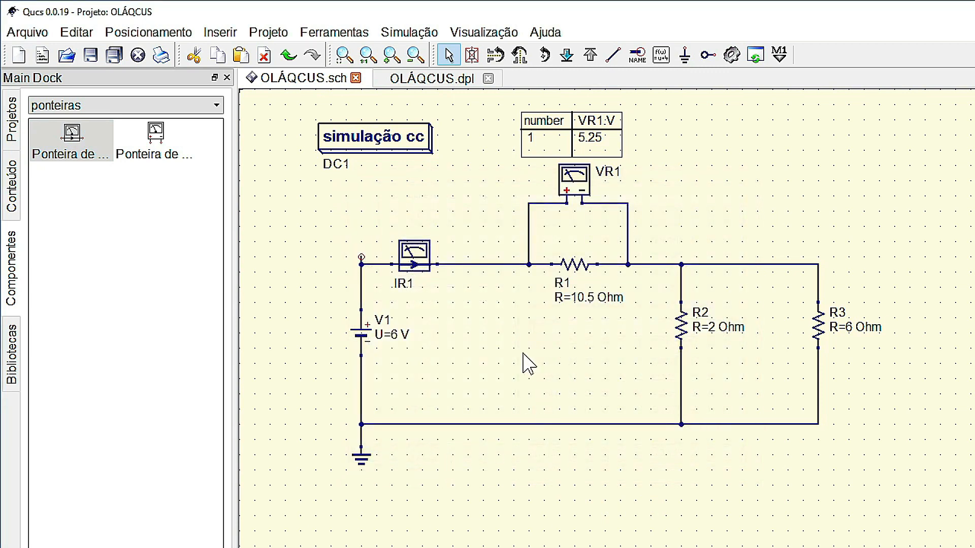
Rerun the simulation with the IR1 current probe included and recalculate the DC bias on the OLÁQCUS.sch schematic
left_click(731, 54)
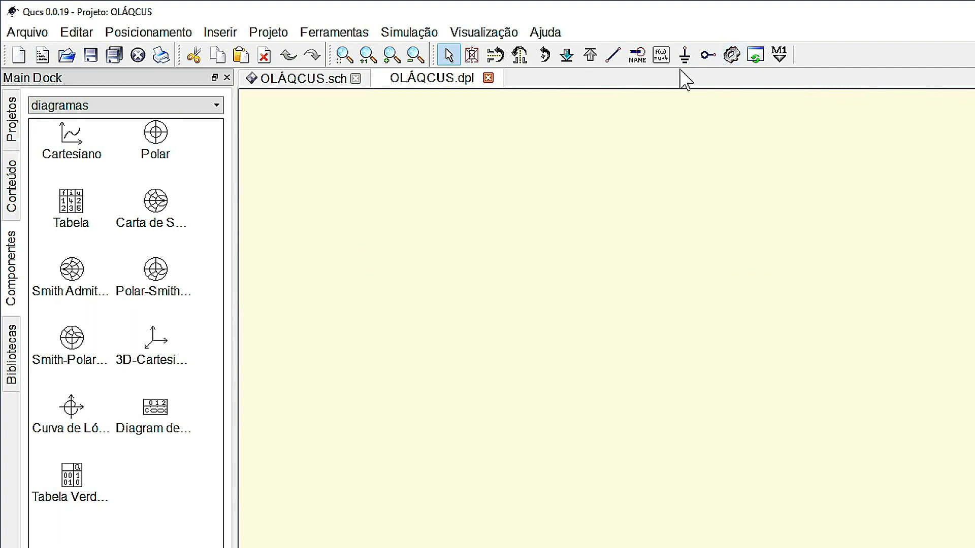
left_click(300, 79)
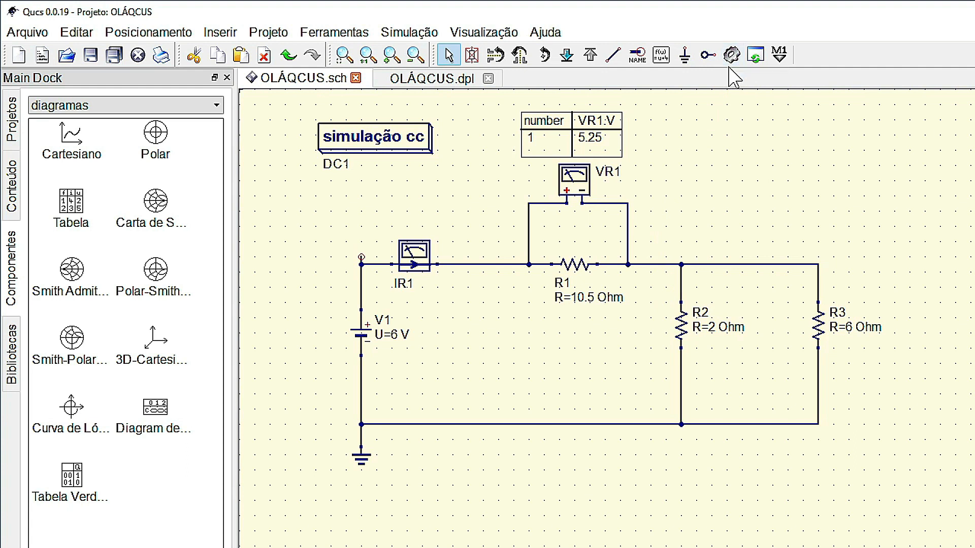
left_click(395, 33)
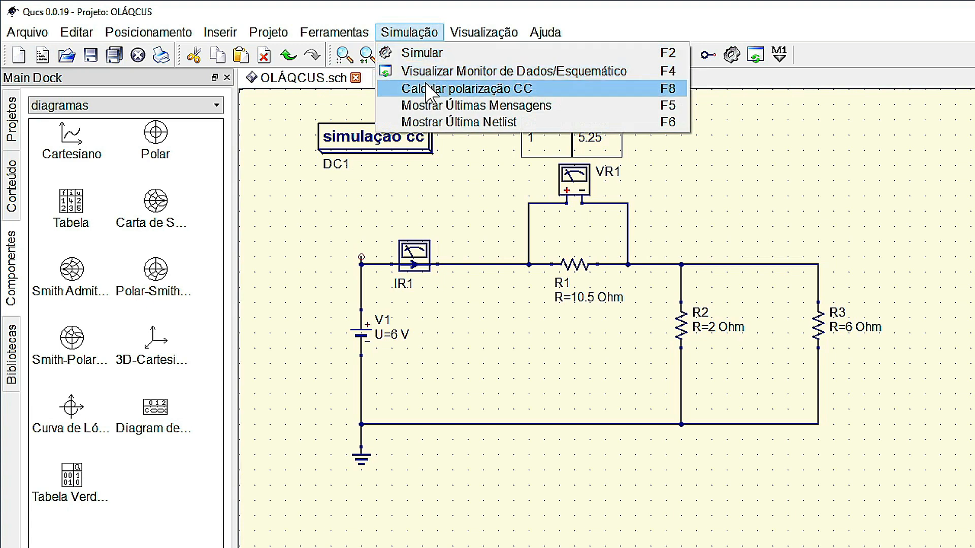
left_click(401, 89)
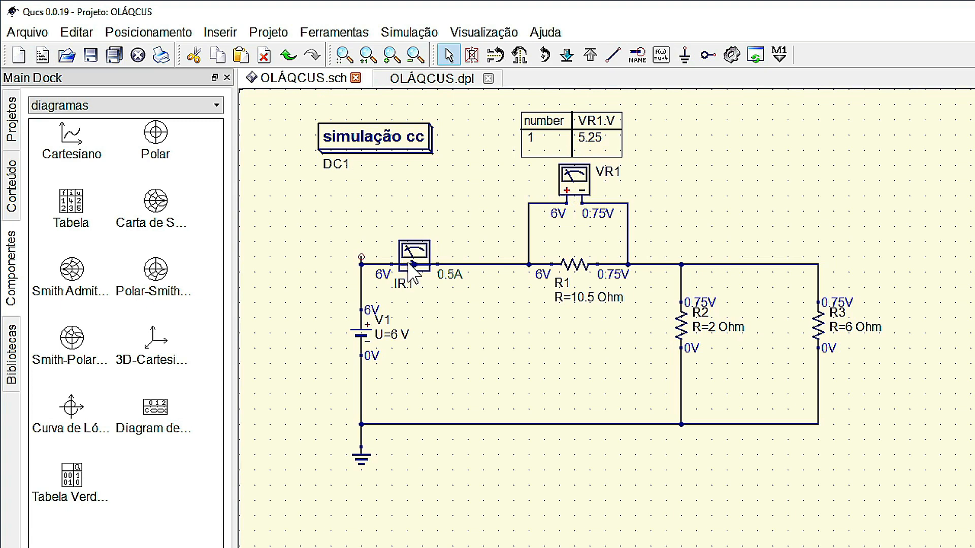
Add a table diagram listing IR1.I from the OLÁQCUS dataset in the free area above R2 and R3
left_click(72, 208)
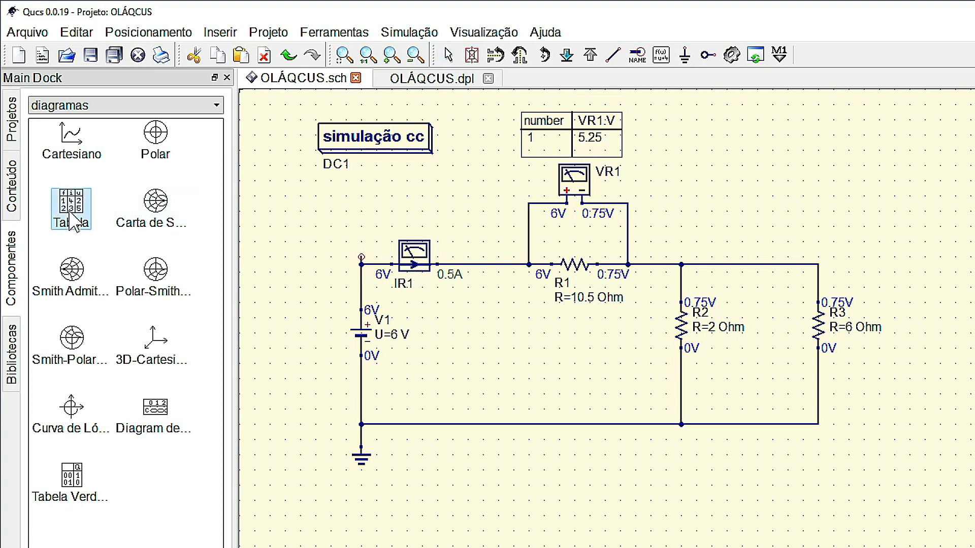
left_click(703, 257)
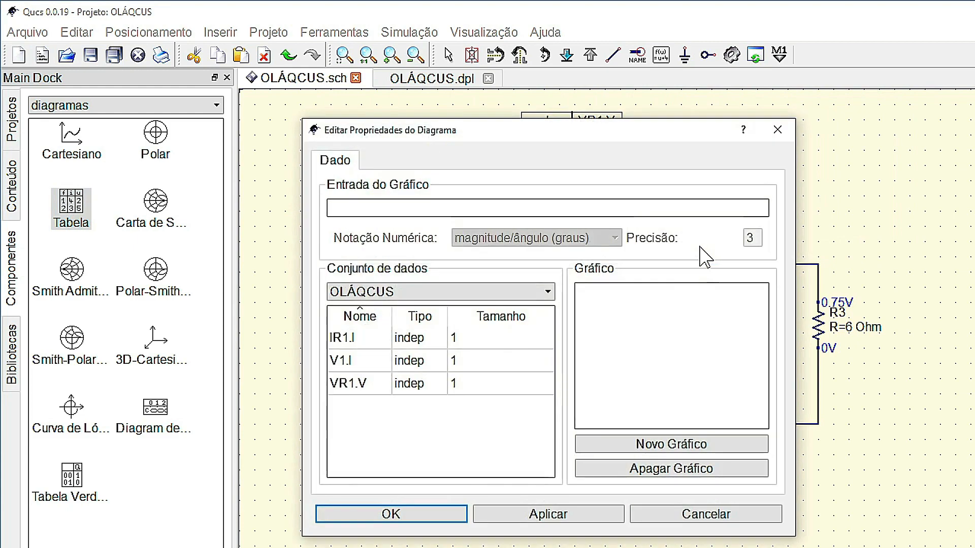
left_click(341, 338)
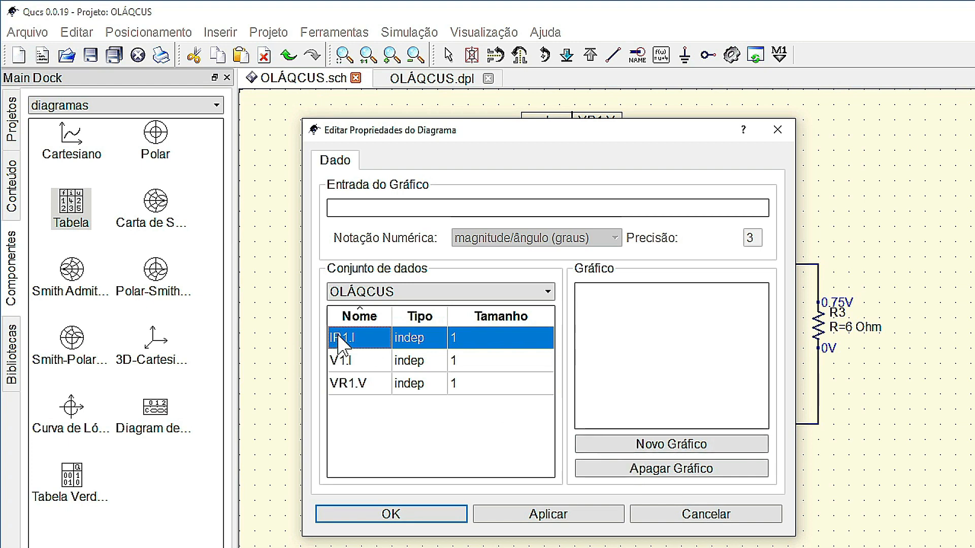
double_click(341, 339)
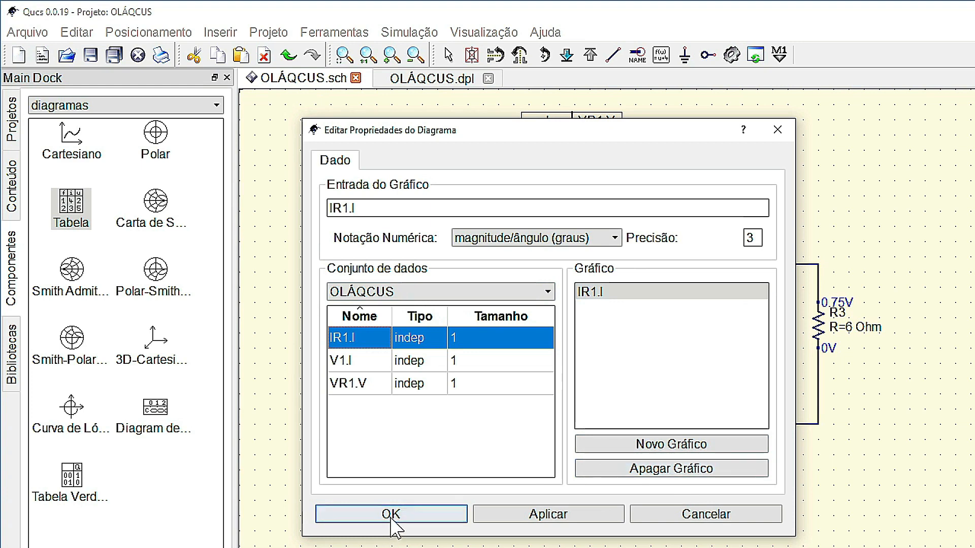
left_click(528, 523)
left_click(460, 517)
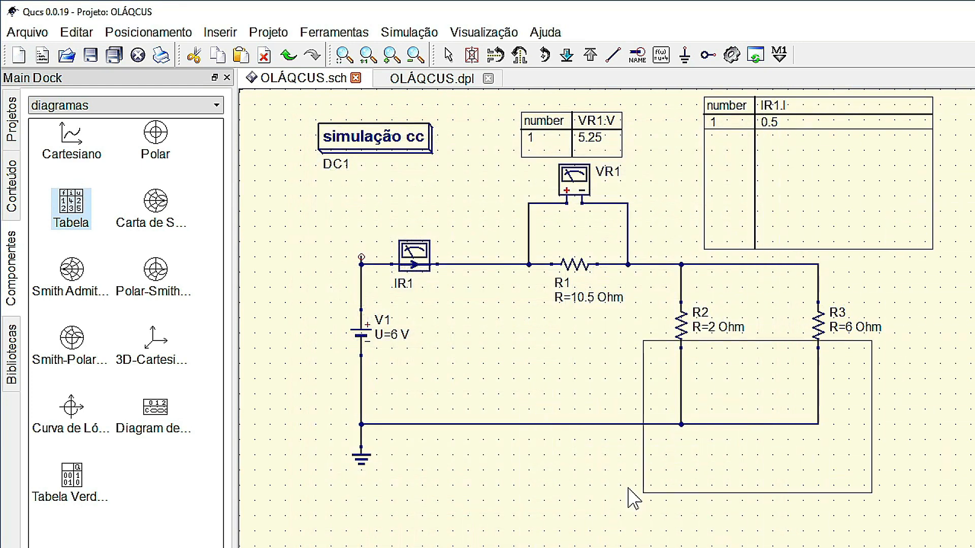
key("Escape")
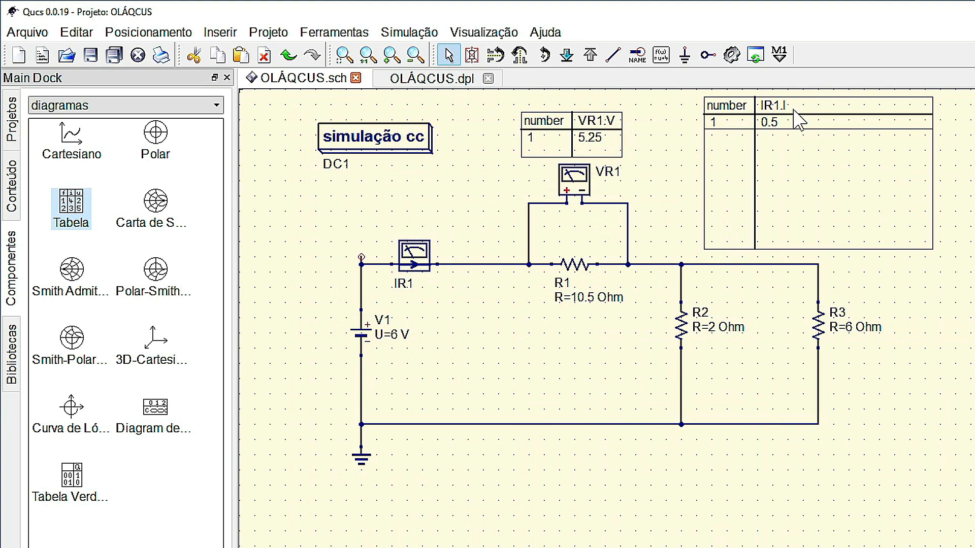
Shrink the IR1.I table to fit its single row of data and place it directly above the IR1 current probe
left_click_drag(799, 110, 791, 109)
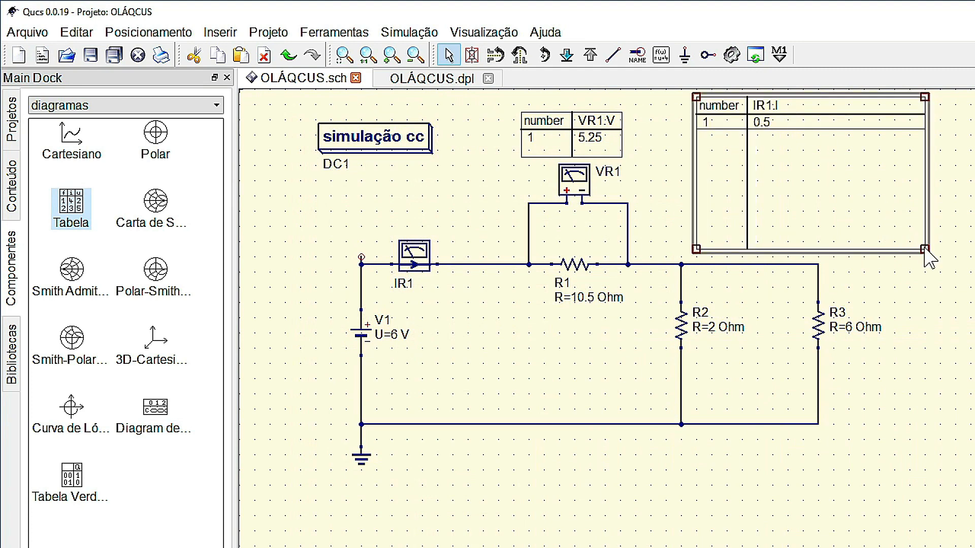
left_click_drag(923, 249, 785, 150)
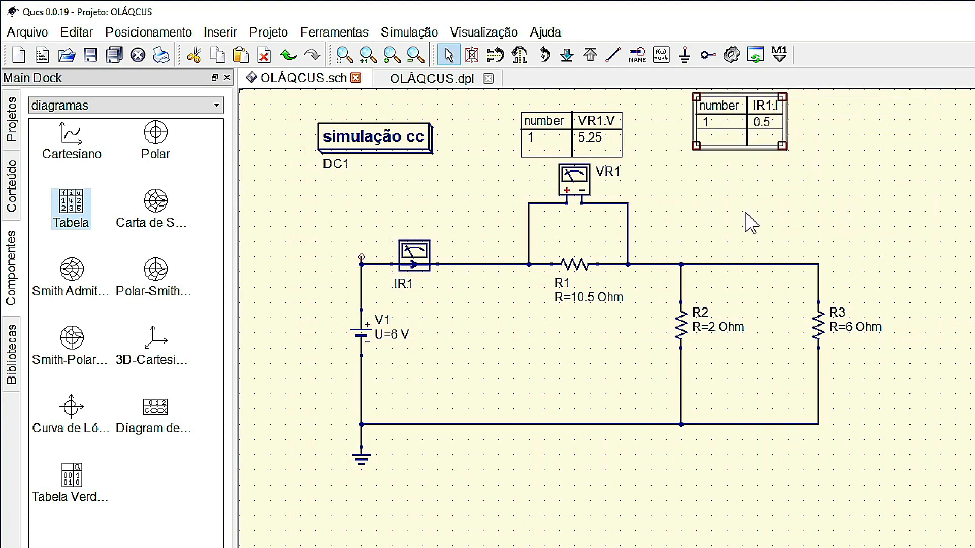
left_click_drag(697, 146, 666, 152)
mouse_move(780, 152)
left_mouse_down()
mouse_move(726, 151)
mouse_move(774, 151)
mouse_move(764, 151)
left_mouse_up()
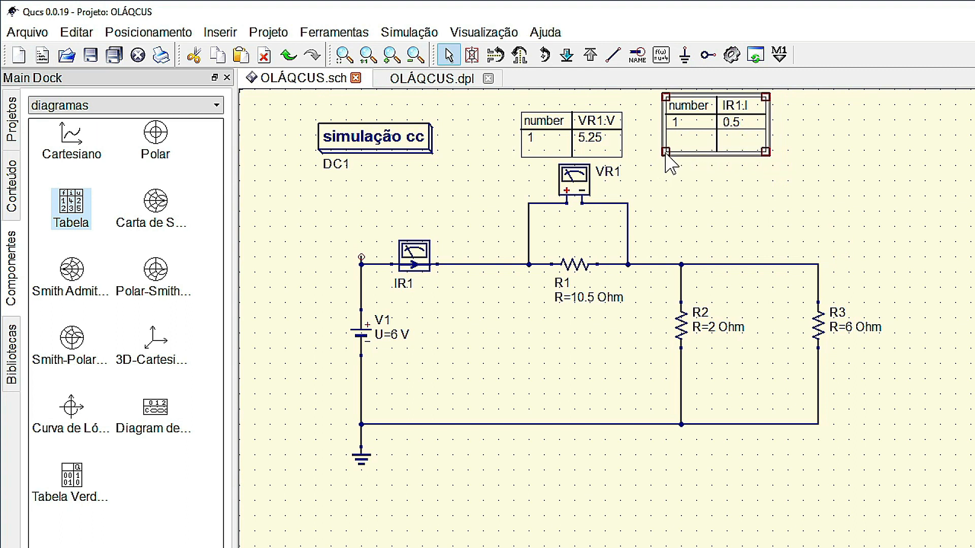
left_click_drag(665, 150, 400, 218)
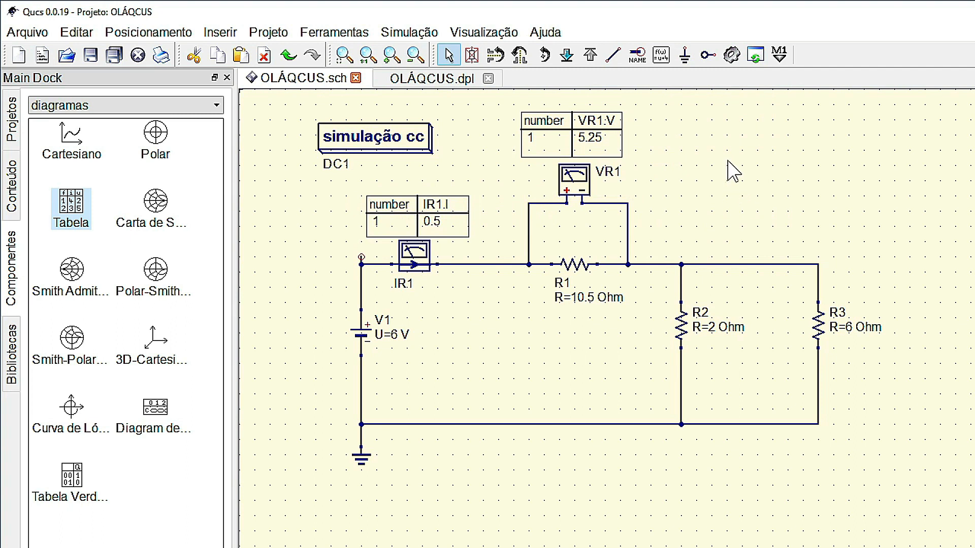
Rerun the simulation with both result tables in place and recalculate the DC bias on the OLÁQCUS.sch schematic
left_click(732, 56)
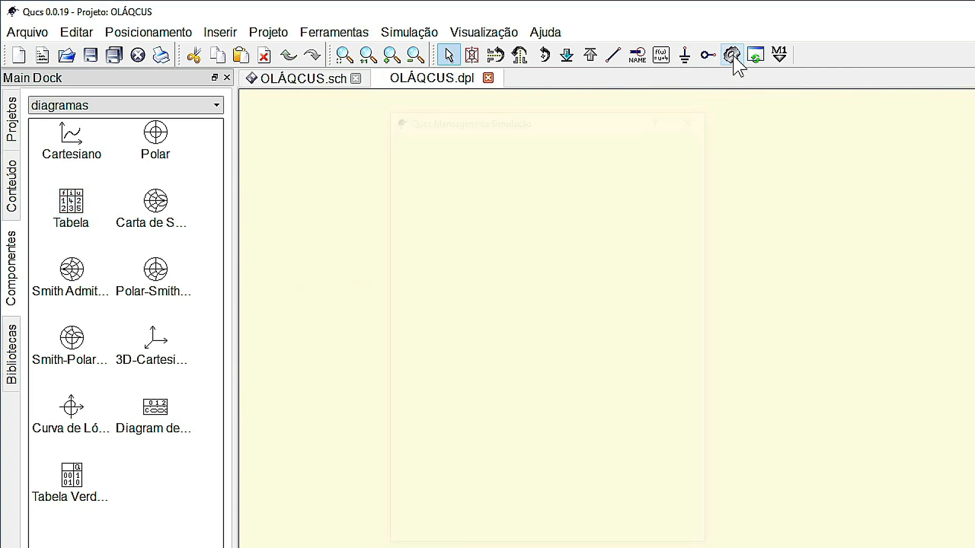
left_click(320, 81)
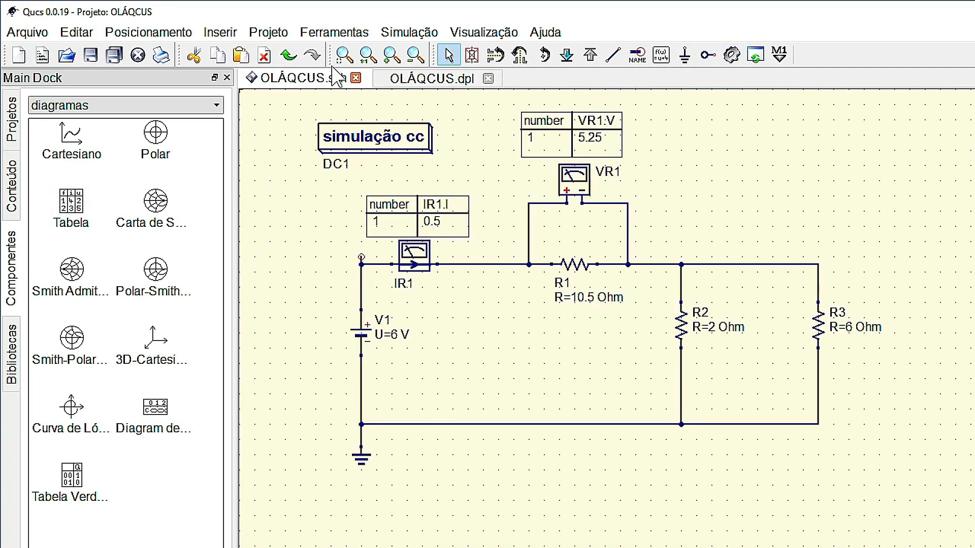
left_click(408, 35)
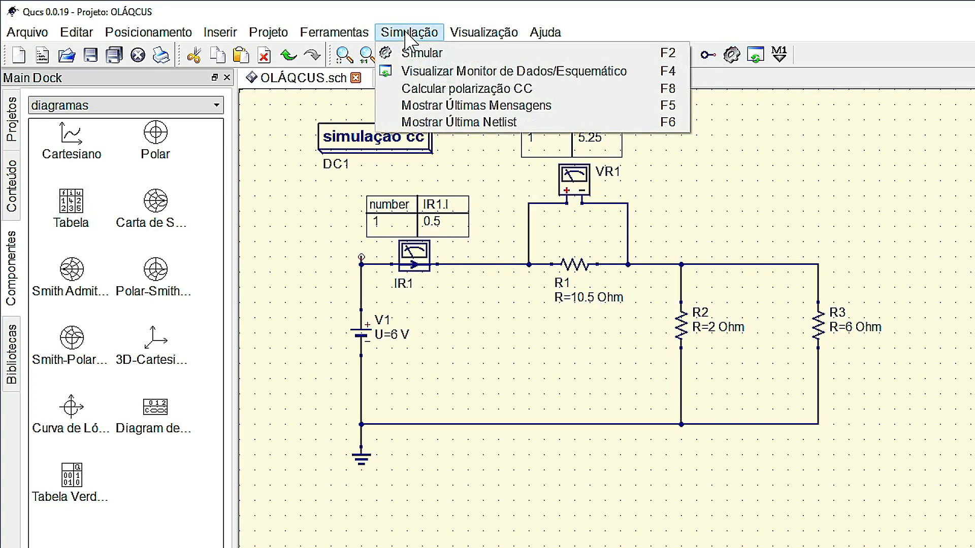
left_click(437, 89)
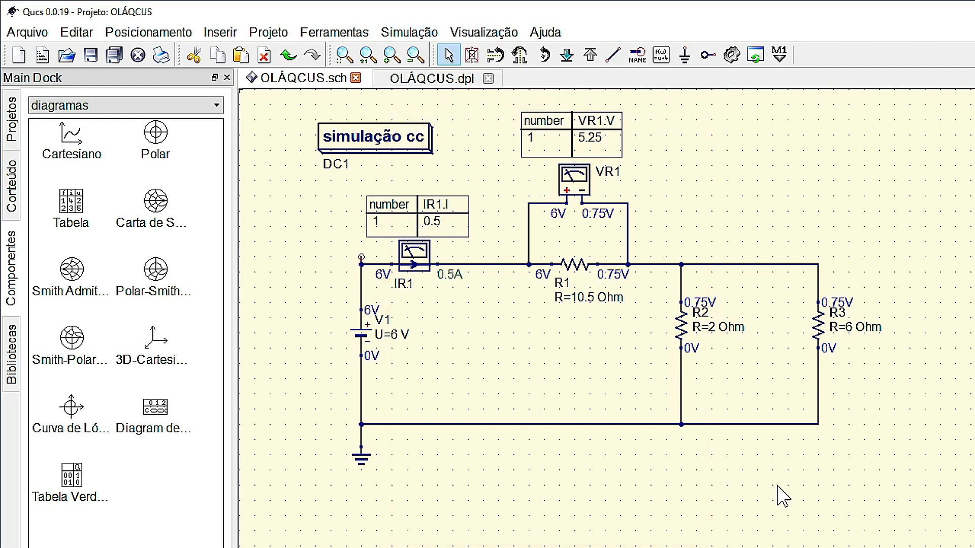